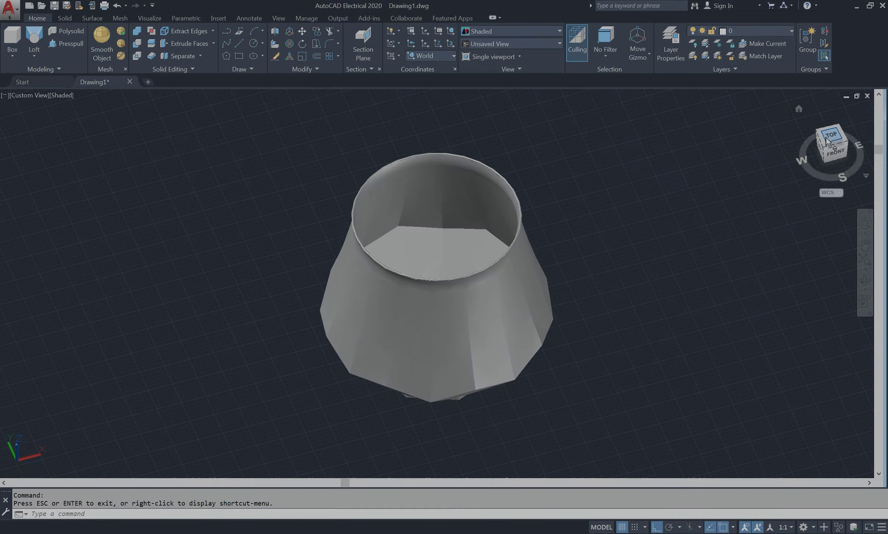
- Turn the view to Front on the ViewCube, pan the vase up-right, and set the UCS to Front
{"action": "left_click", "coordinate": [828, 137]}
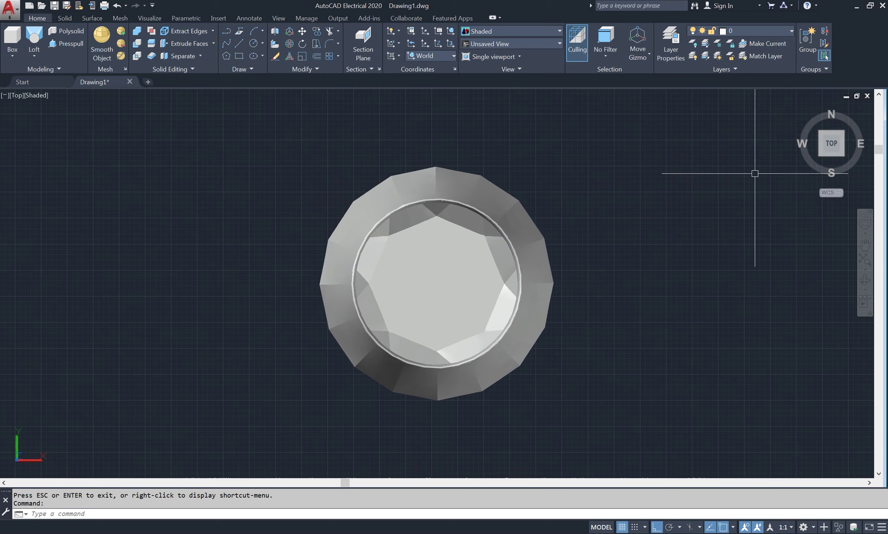
{"action": "mouse_move", "coordinate": [831, 144]}
{"action": "left_click", "coordinate": [830, 164]}
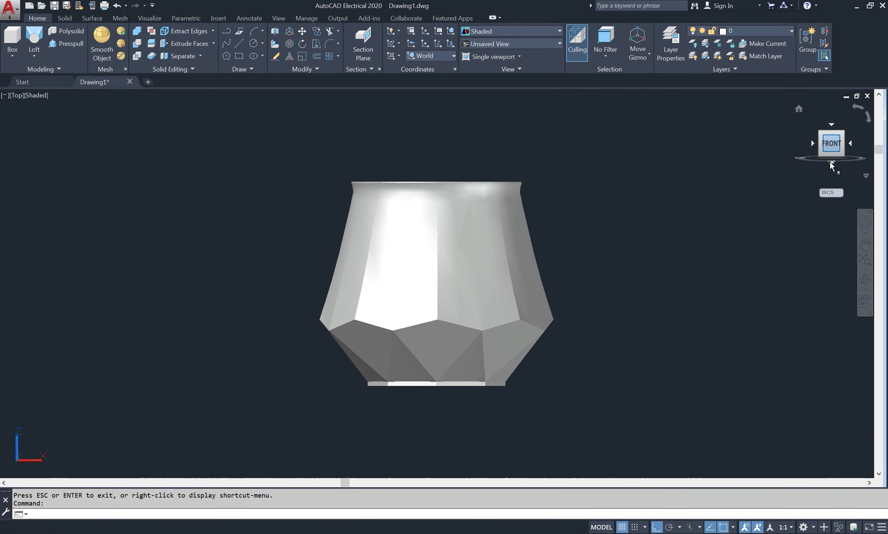
{"action": "middle_click_drag", "start_coordinate": [568, 280], "coordinate": [617, 223]}
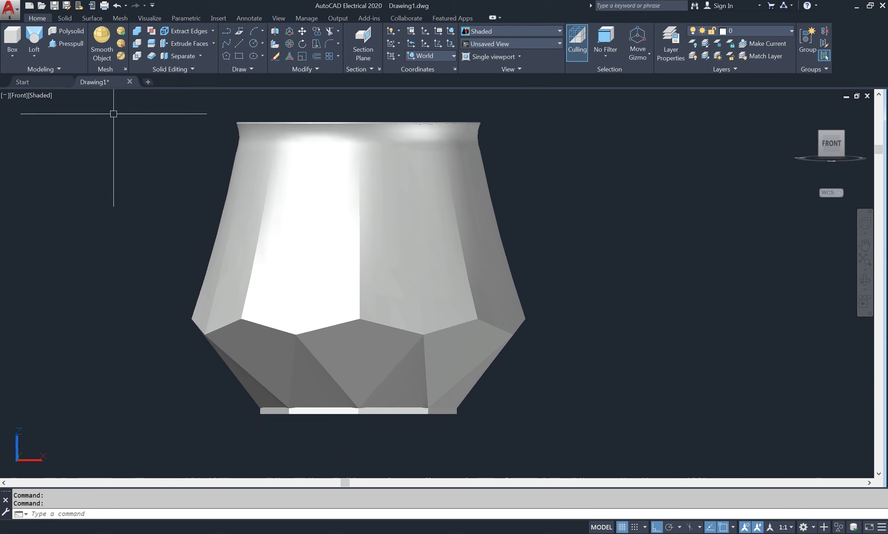
{"action": "left_click", "coordinate": [440, 56]}
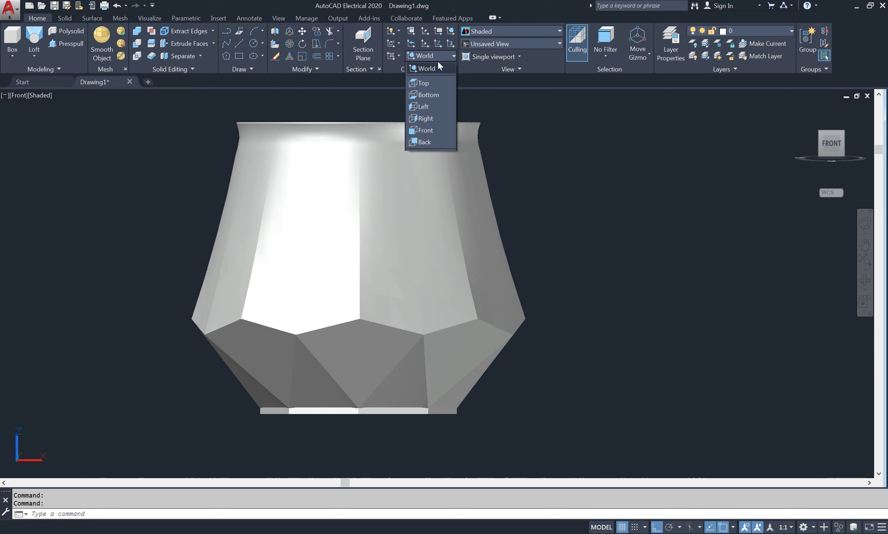
{"action": "left_click", "coordinate": [429, 130]}
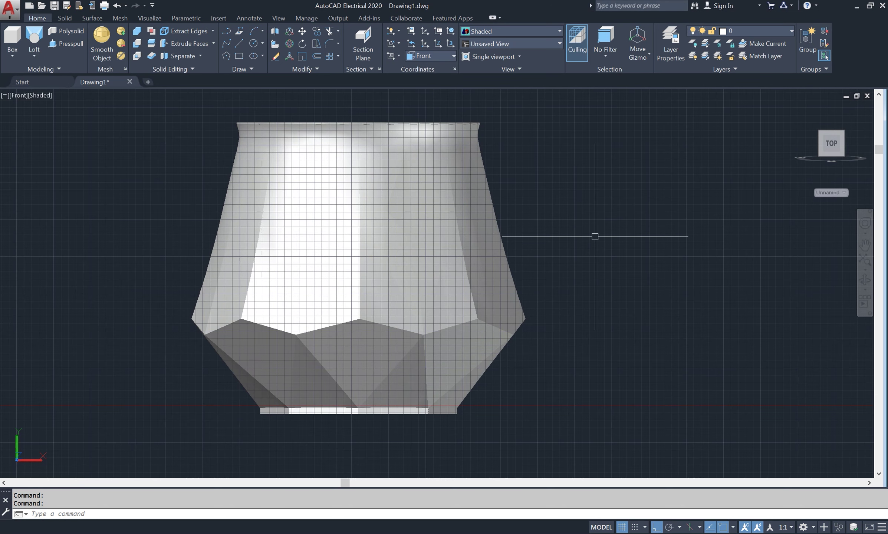
- With the grid and Ortho off, draw an angular polyline handle from the vase rim out and back to its side
{"action": "left_click", "coordinate": [621, 527]}
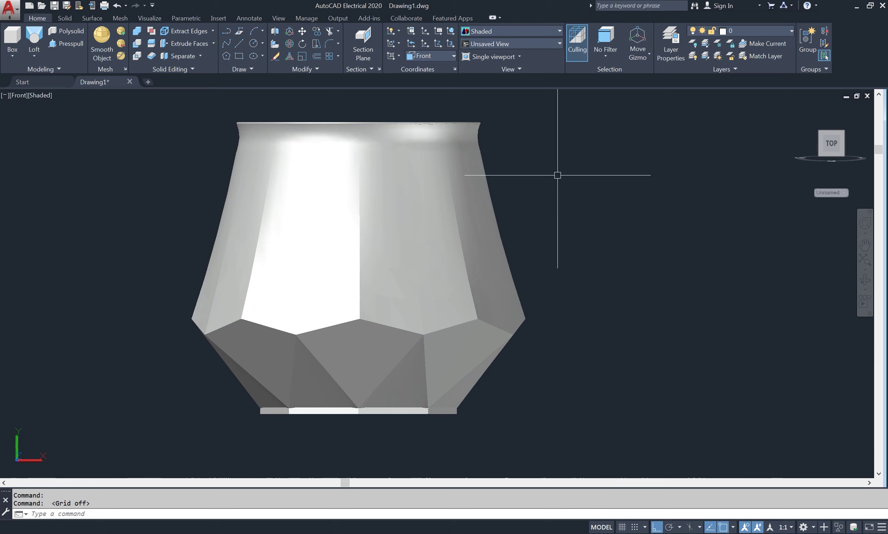
{"action": "type", "text": "pl"}
{"action": "key", "text": "Return"}
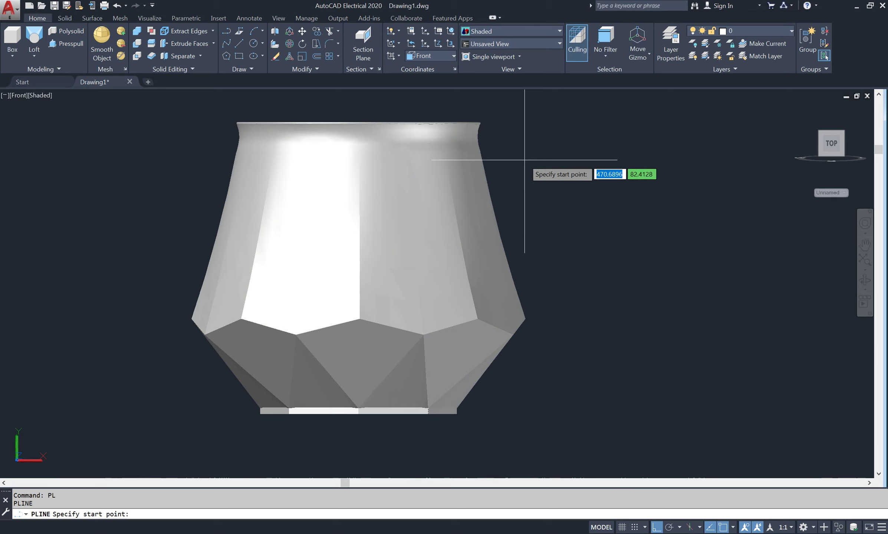
{"action": "left_click", "coordinate": [483, 164]}
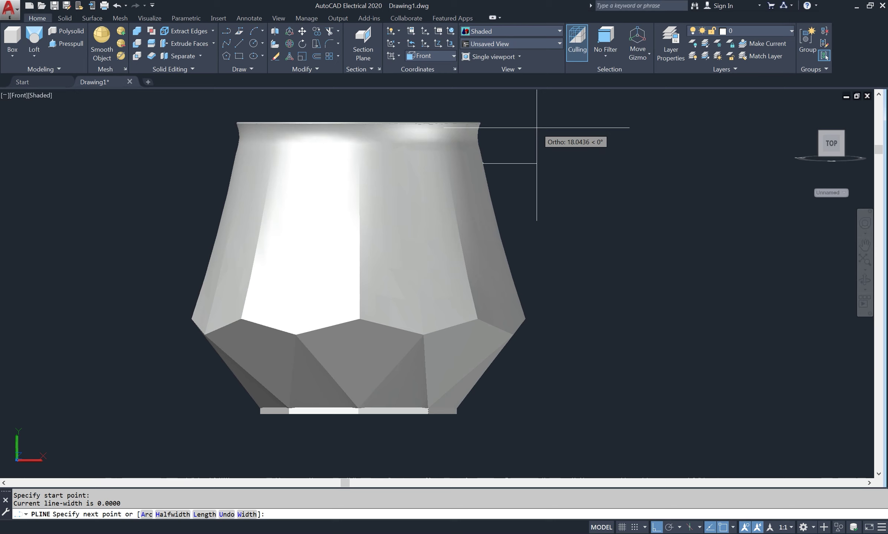
{"action": "key", "text": "F8"}
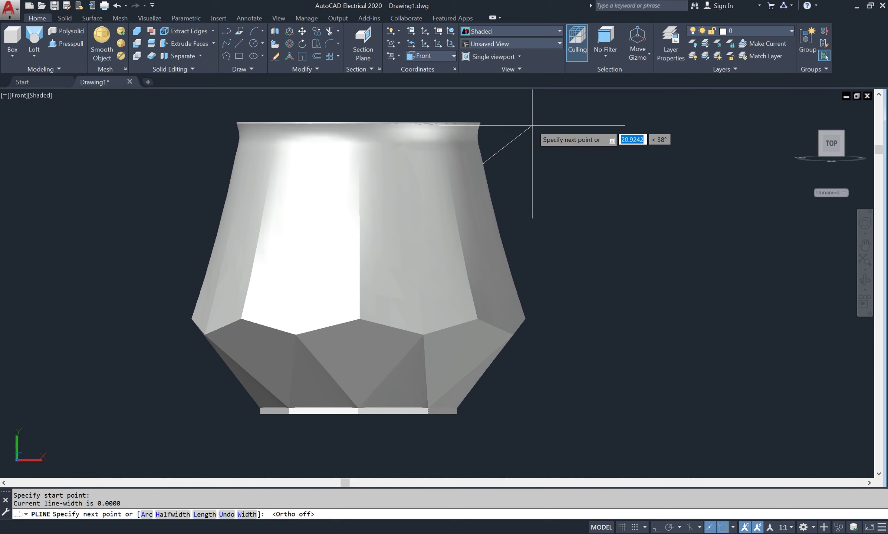
{"action": "left_click", "coordinate": [532, 125]}
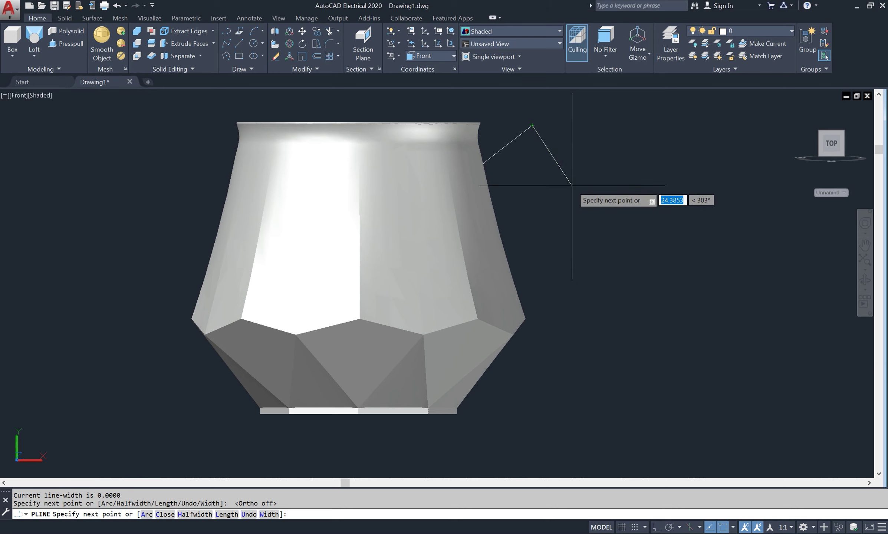
{"action": "left_click", "coordinate": [572, 185]}
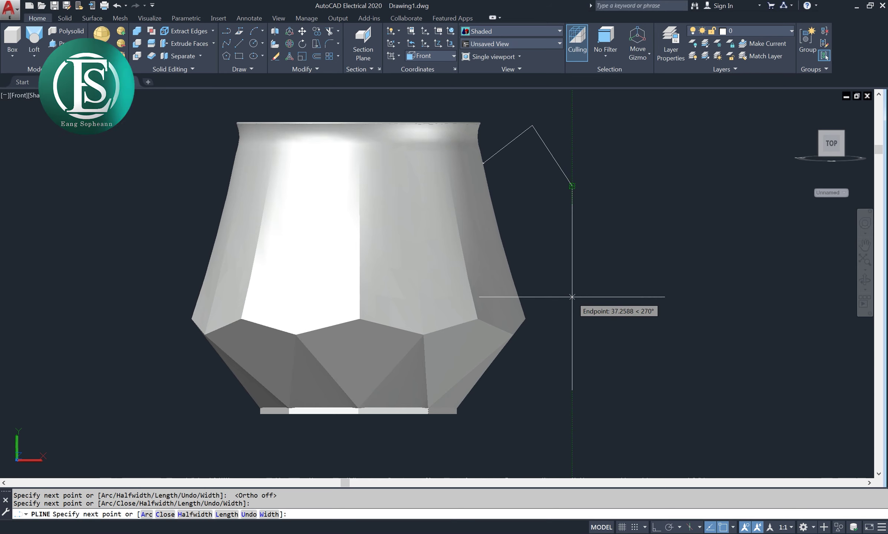
{"action": "left_click", "coordinate": [572, 296]}
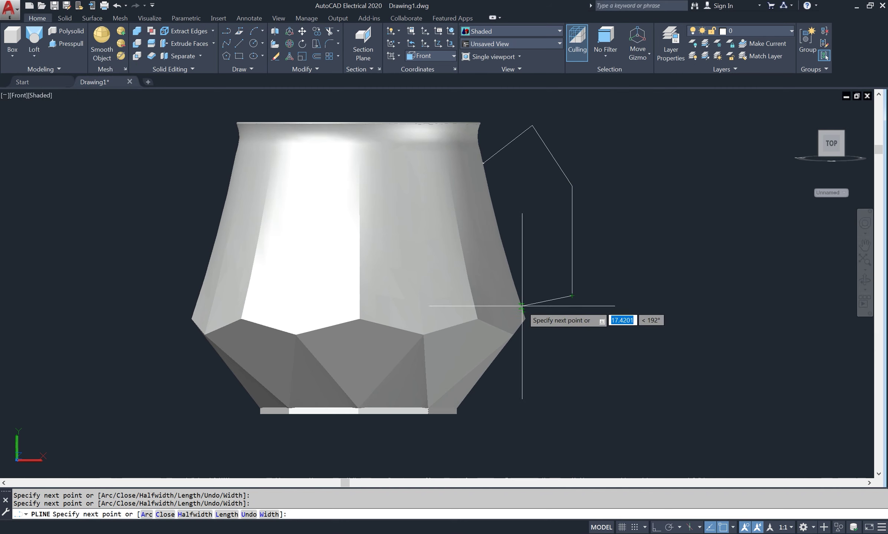
{"action": "left_click", "coordinate": [522, 306]}
{"action": "key", "text": "Return"}
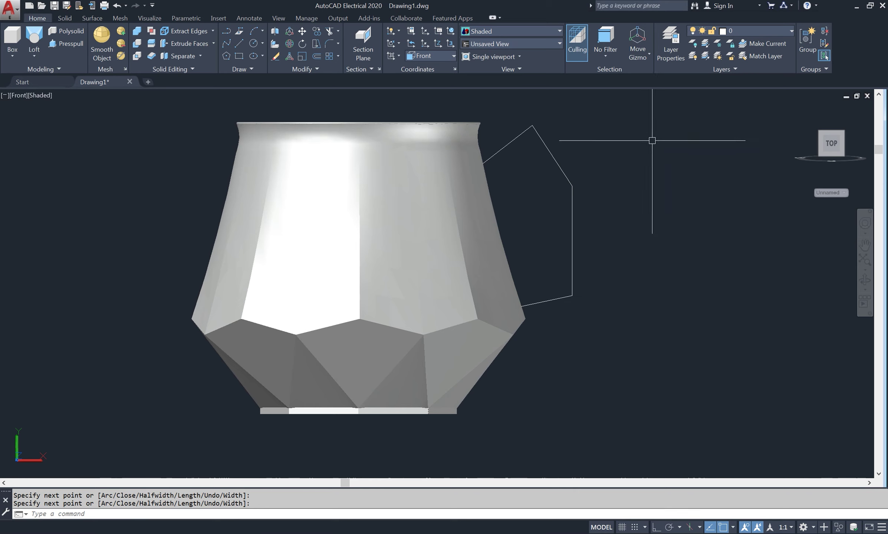
{"action": "type", "text": "f"}
- Fillet the handle's top corner, setting the radius to 6.4970 by two points
{"action": "key", "text": "Return"}
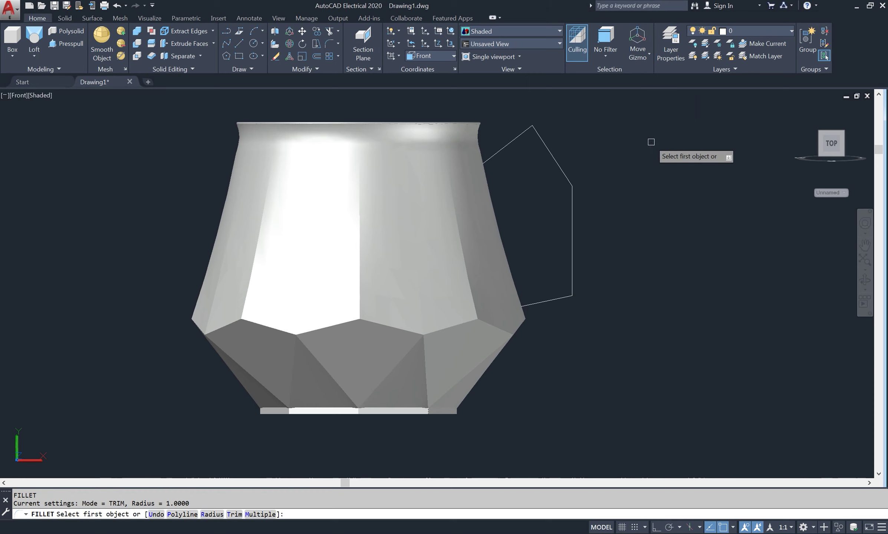
{"action": "type", "text": "r"}
{"action": "key", "text": "Return"}
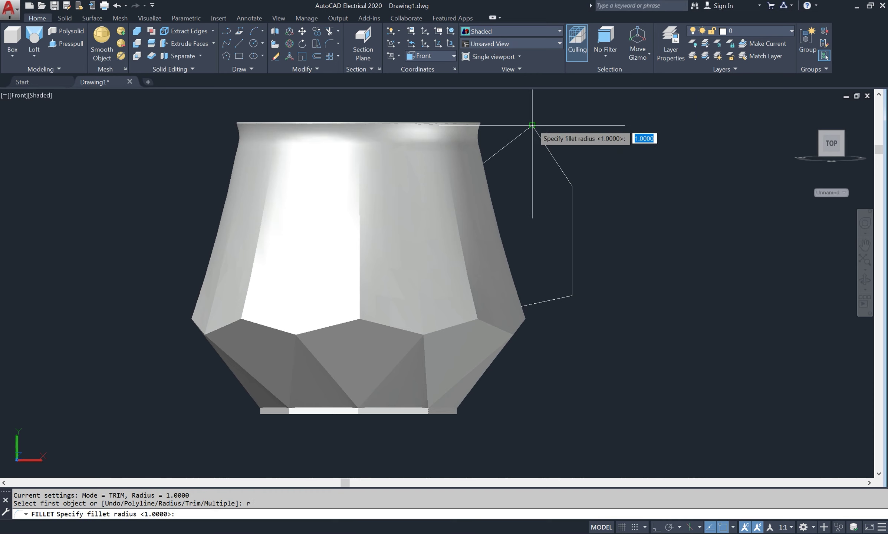
{"action": "left_click", "coordinate": [532, 125]}
{"action": "left_click", "coordinate": [516, 137]}
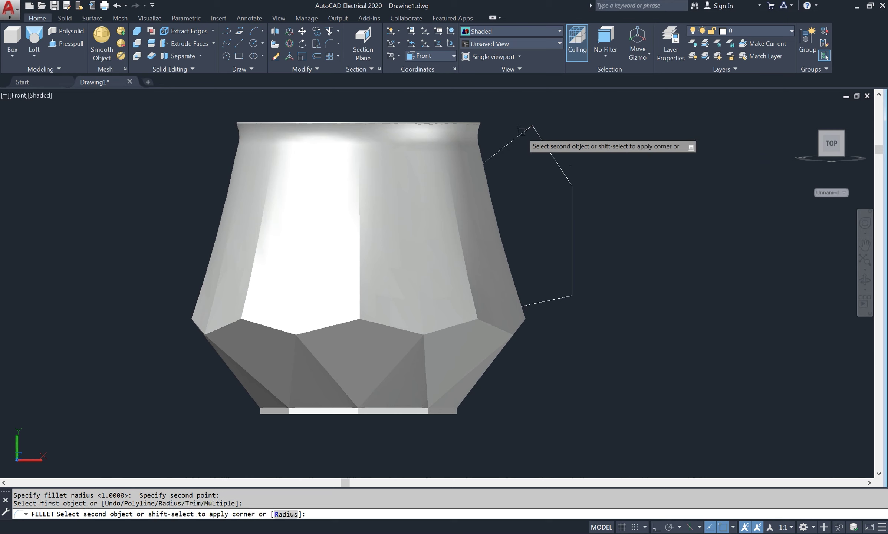
{"action": "left_click", "coordinate": [537, 133]}
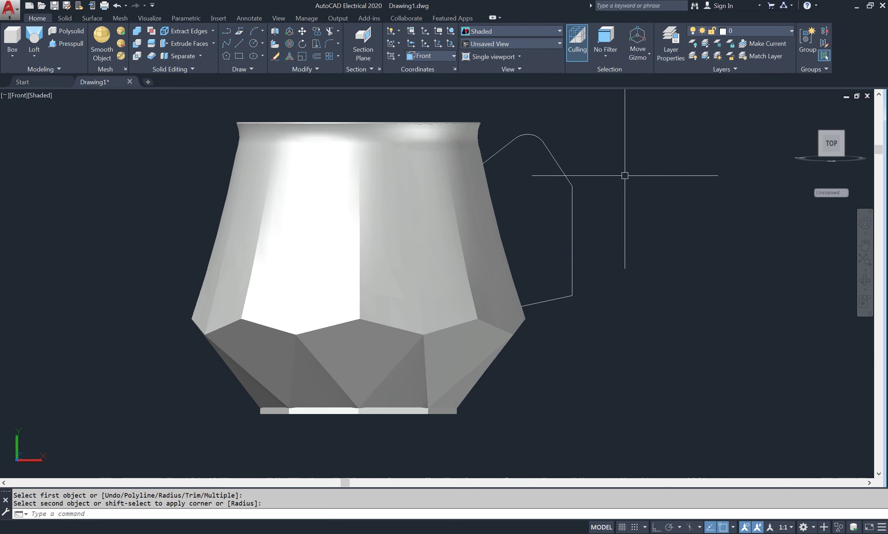
- Fillet the handle's lower corner with the same radius
{"action": "key", "text": "Return"}
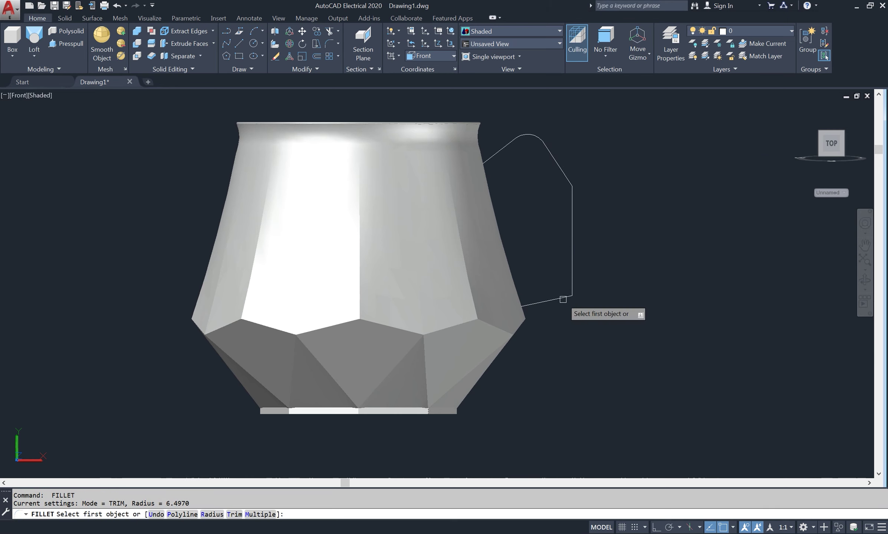
{"action": "left_click", "coordinate": [563, 298]}
{"action": "left_click", "coordinate": [571, 281]}
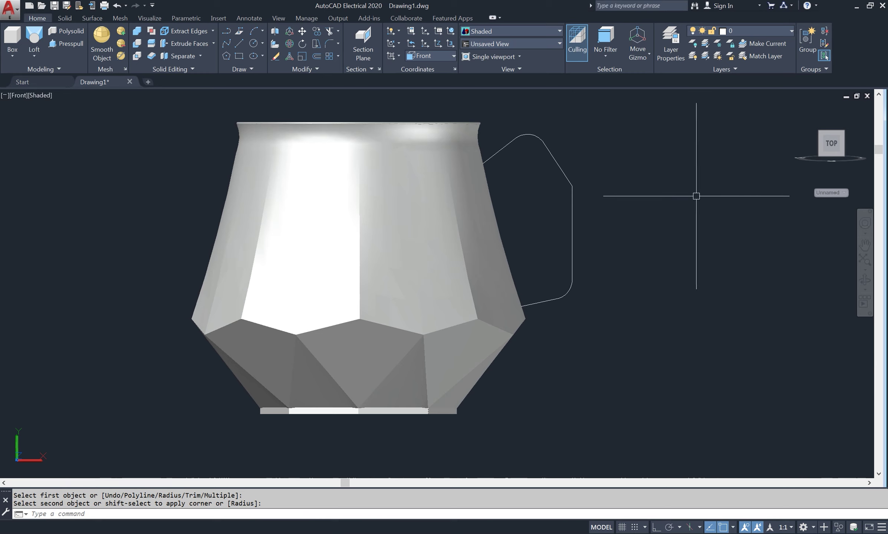
- Reset the UCS to World and switch to the SE Isometric view
{"action": "left_click", "coordinate": [864, 280]}
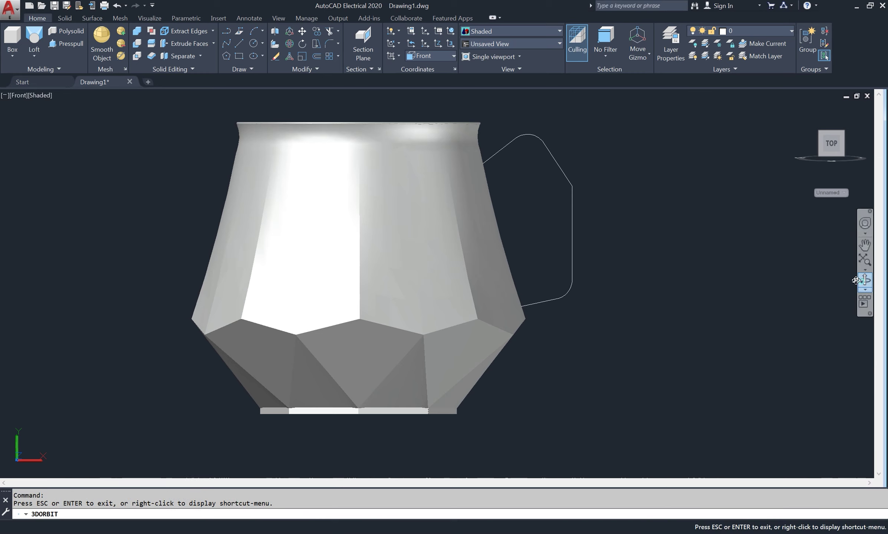
{"action": "mouse_move", "coordinate": [537, 233]}
{"action": "left_mouse_down"}
{"action": "mouse_move", "coordinate": [519, 260]}
{"action": "mouse_move", "coordinate": [358, 271]}
{"action": "mouse_move", "coordinate": [254, 263]}
{"action": "mouse_move", "coordinate": [213, 283]}
{"action": "mouse_move", "coordinate": [226, 234]}
{"action": "mouse_move", "coordinate": [381, 293]}
{"action": "mouse_move", "coordinate": [521, 307]}
{"action": "mouse_move", "coordinate": [509, 330]}
{"action": "mouse_move", "coordinate": [489, 284]}
{"action": "mouse_move", "coordinate": [536, 233]}
{"action": "mouse_move", "coordinate": [563, 229]}
{"action": "mouse_move", "coordinate": [515, 246]}
{"action": "mouse_move", "coordinate": [552, 169]}
{"action": "left_mouse_up"}
{"action": "right_click", "coordinate": [552, 169]}
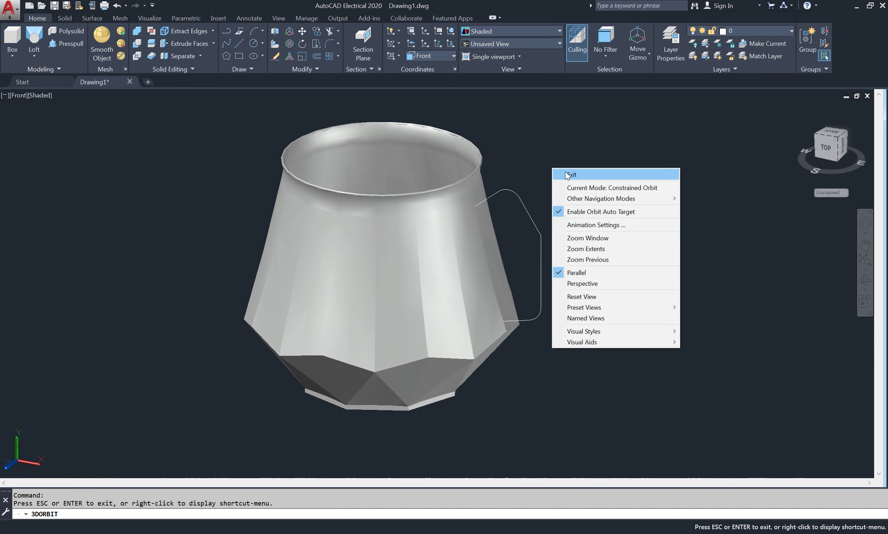
{"action": "left_click", "coordinate": [567, 175]}
{"action": "left_click", "coordinate": [444, 56]}
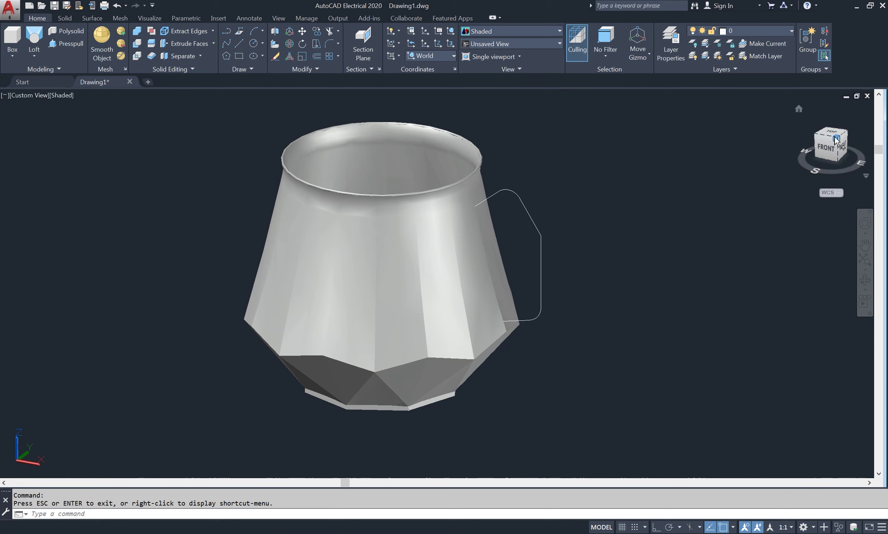
{"action": "left_click", "coordinate": [836, 140]}
- Hide the mug body and the rim circle, leaving only the filleted handle path
{"action": "left_click", "coordinate": [420, 271]}
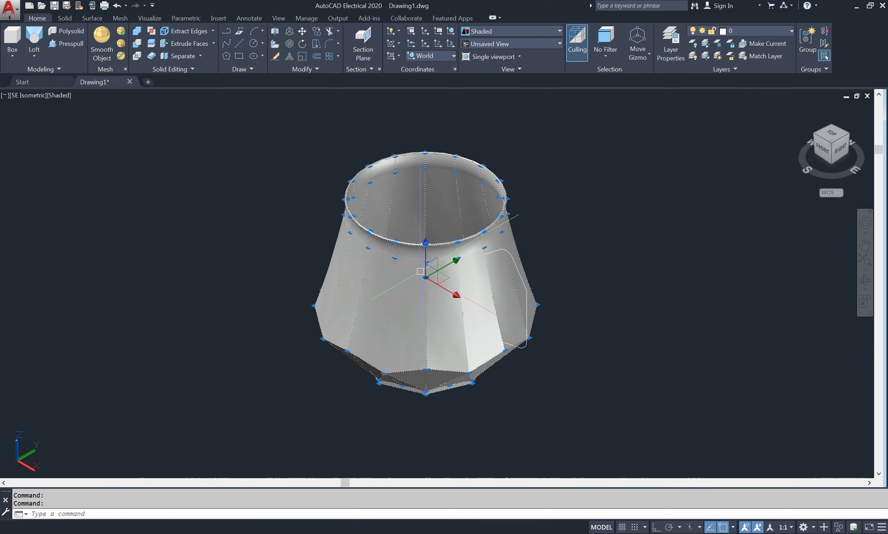
{"action": "left_click", "coordinate": [839, 528]}
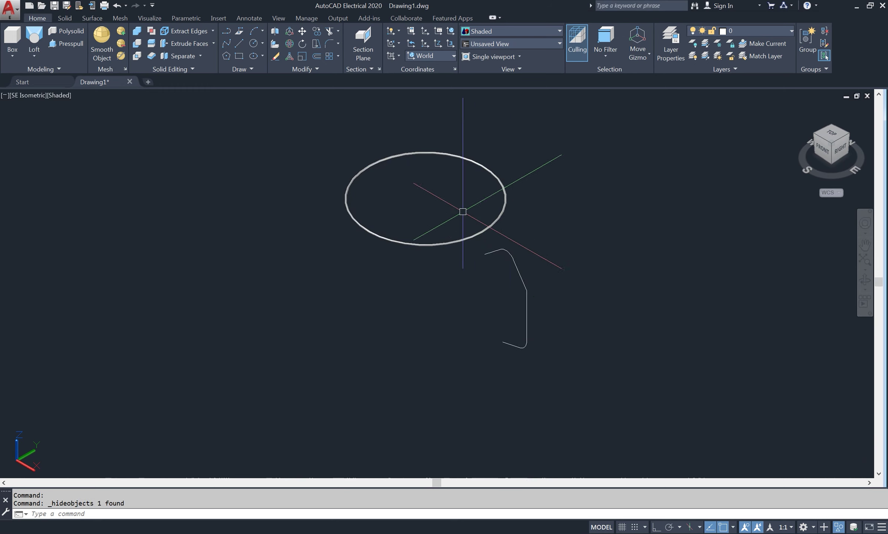
{"action": "left_click_drag", "start_coordinate": [462, 211], "coordinate": [324, 300]}
{"action": "left_click", "coordinate": [839, 527]}
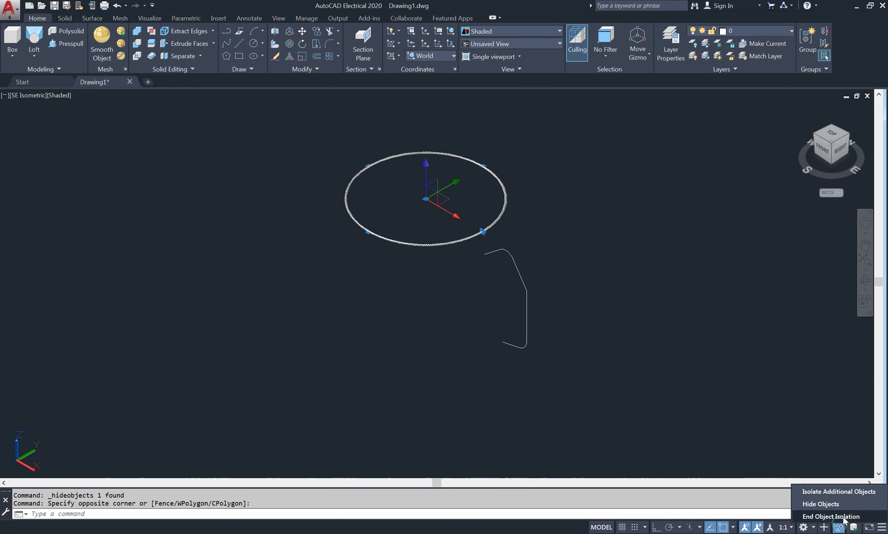
{"action": "left_click", "coordinate": [821, 504]}
{"action": "scroll", "coordinate": [479, 253], "scroll_direction": "up", "scroll_amount": 2}
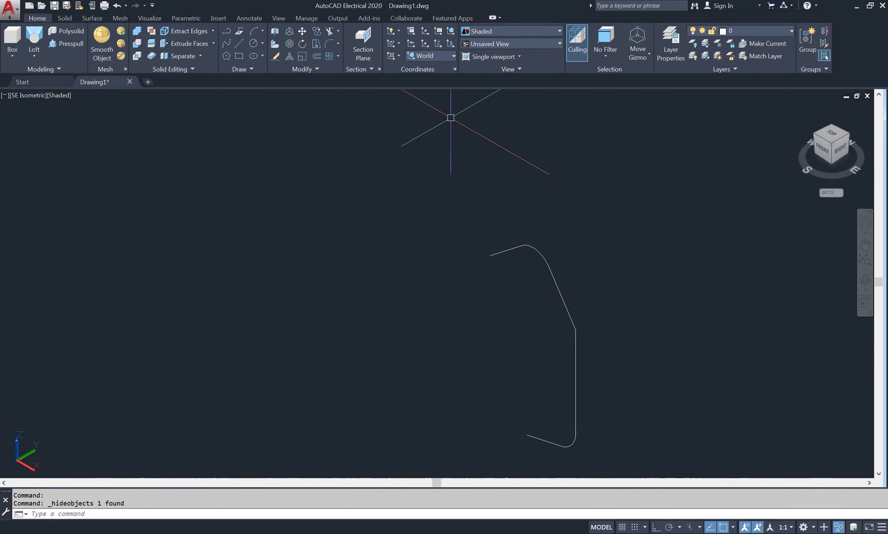
{"action": "left_click", "coordinate": [442, 54]}
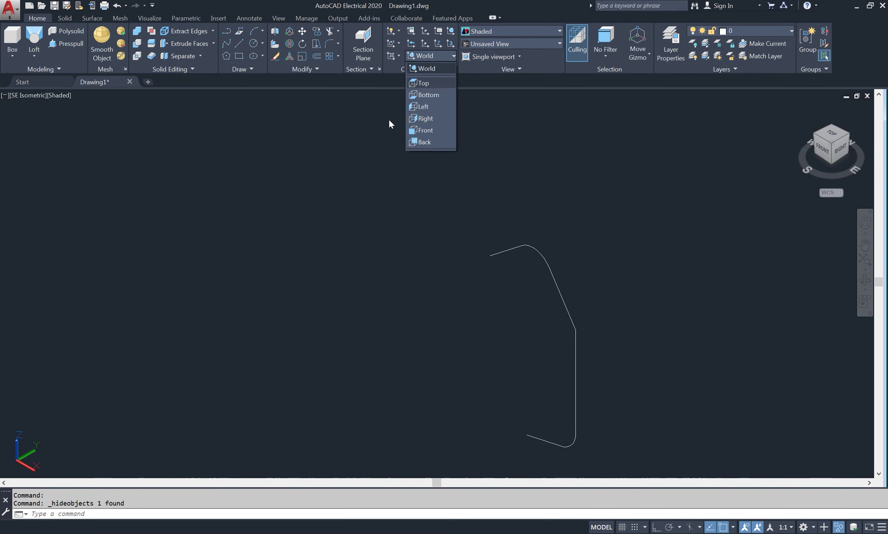
- Set the UCS to Right and draw a 16 by 7 rectangle
{"action": "left_click", "coordinate": [424, 118]}
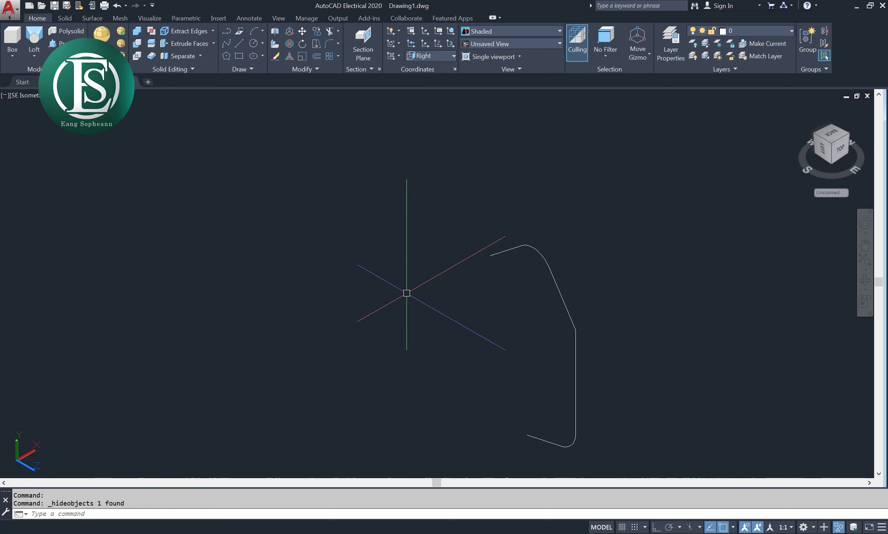
{"action": "type", "text": "rec"}
{"action": "key", "text": "Return"}
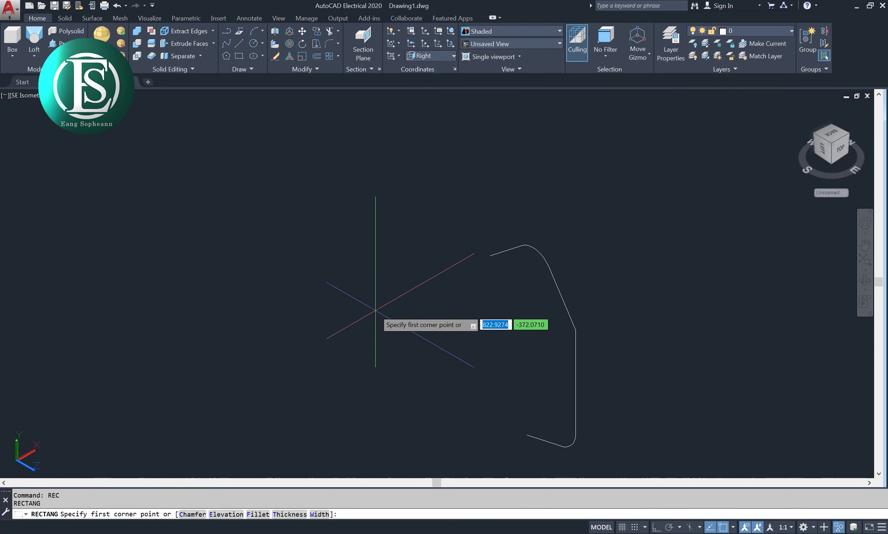
{"action": "left_click", "coordinate": [376, 310]}
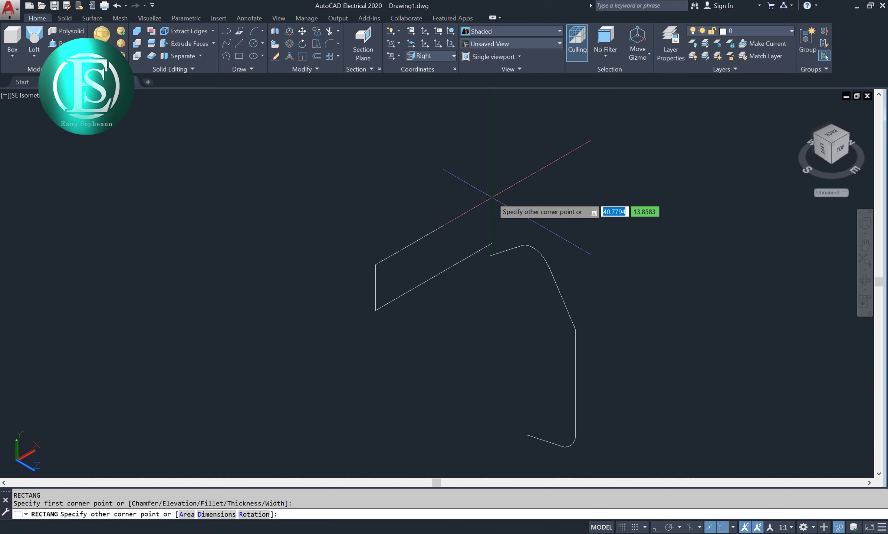
{"action": "type", "text": "16"}
{"action": "key", "text": "Tab"}
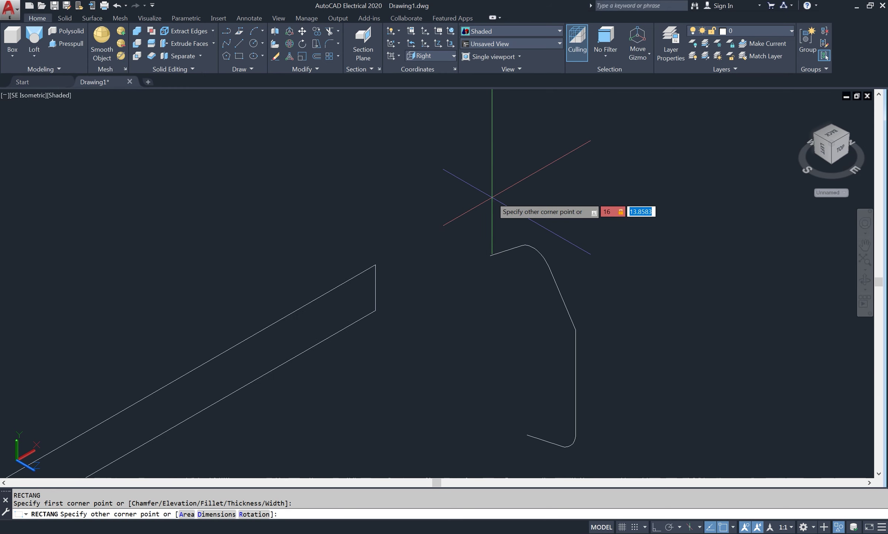
{"action": "type", "text": "7"}
{"action": "key", "text": "Return"}
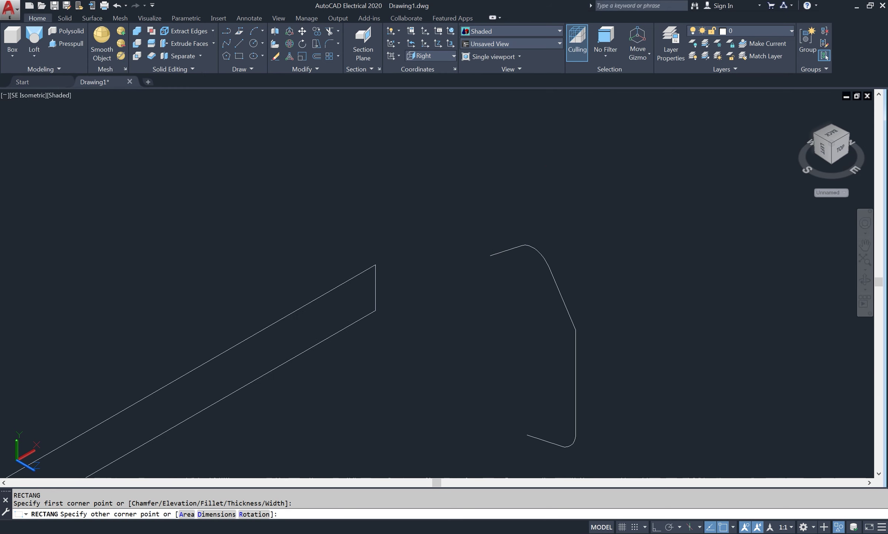
- Chamfer all four corners of the rectangle polyline at distances 3 and 3
{"action": "scroll", "coordinate": [413, 294], "scroll_direction": "up", "scroll_amount": 2}
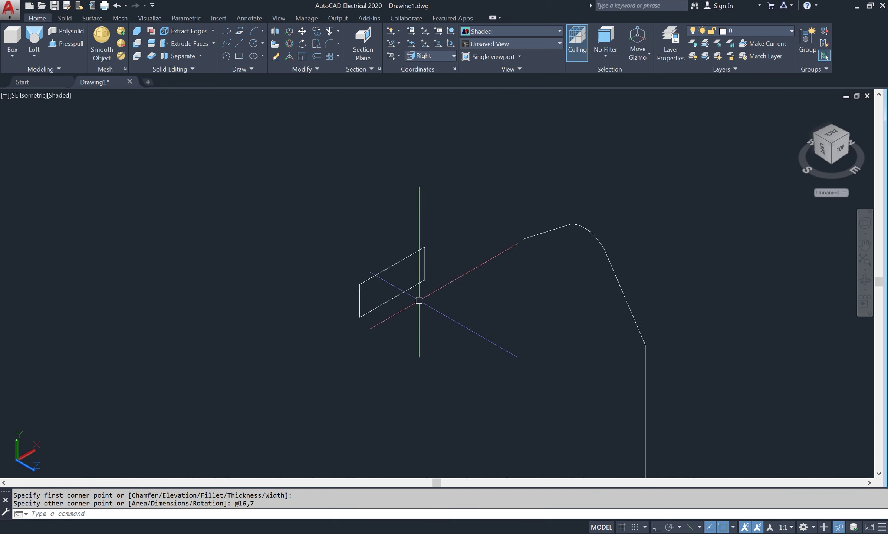
{"action": "type", "text": "Ch"}
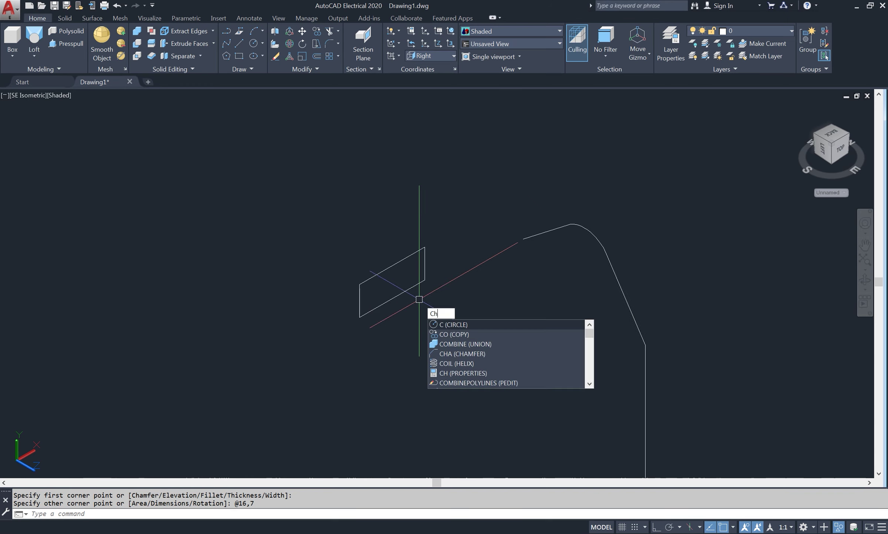
{"action": "type", "text": "a"}
{"action": "key", "text": "Return"}
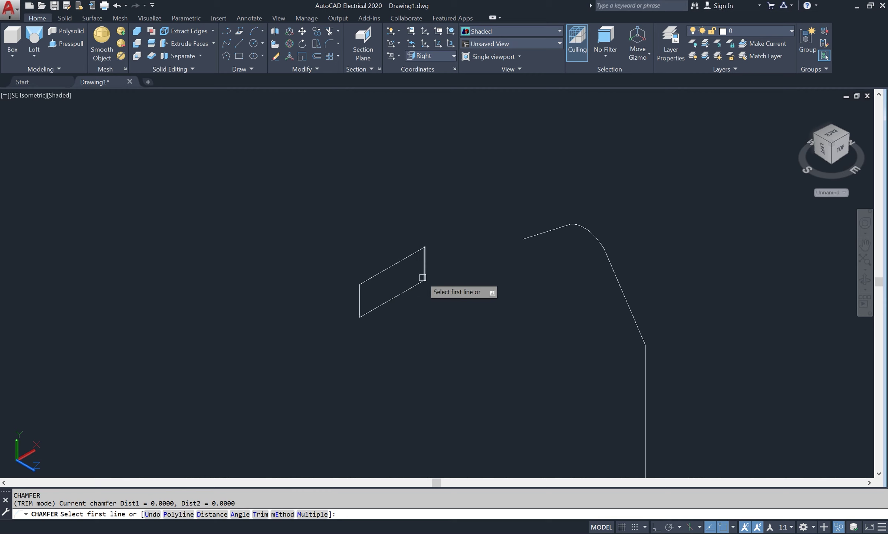
{"action": "type", "text": "d"}
{"action": "key", "text": "Return"}
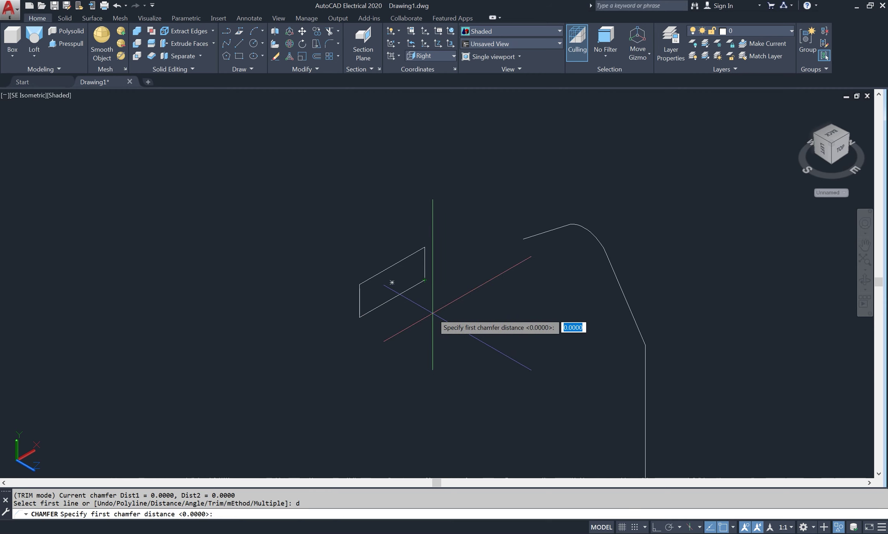
{"action": "type", "text": "3"}
{"action": "key", "text": "Return"}
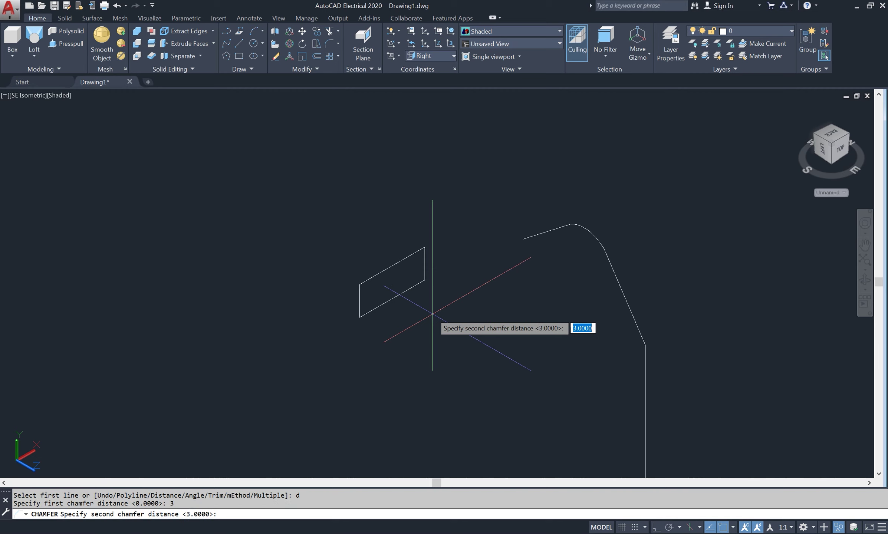
{"action": "key", "text": "Return"}
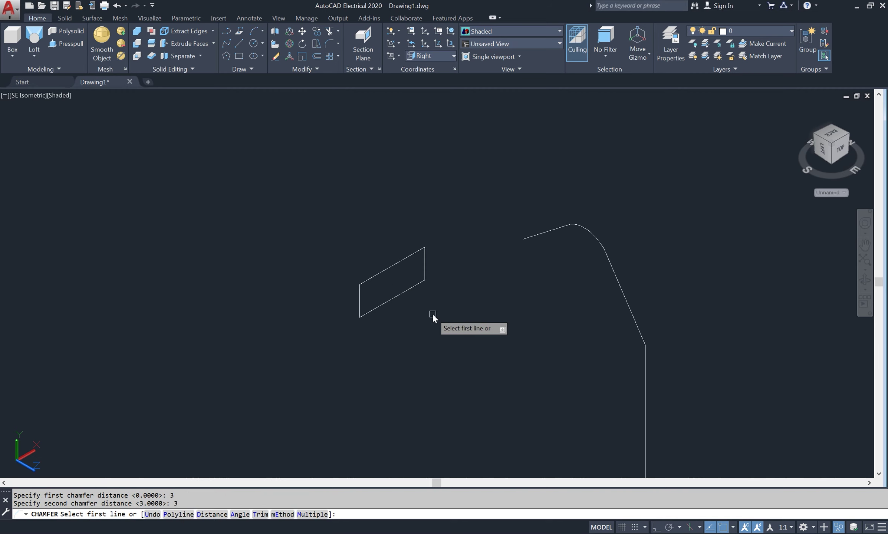
{"action": "type", "text": "p"}
{"action": "key", "text": "Return"}
{"action": "left_click", "coordinate": [408, 256]}
{"action": "type", "text": "m"}
{"action": "key", "text": "Return"}
{"action": "key", "text": "Return"}
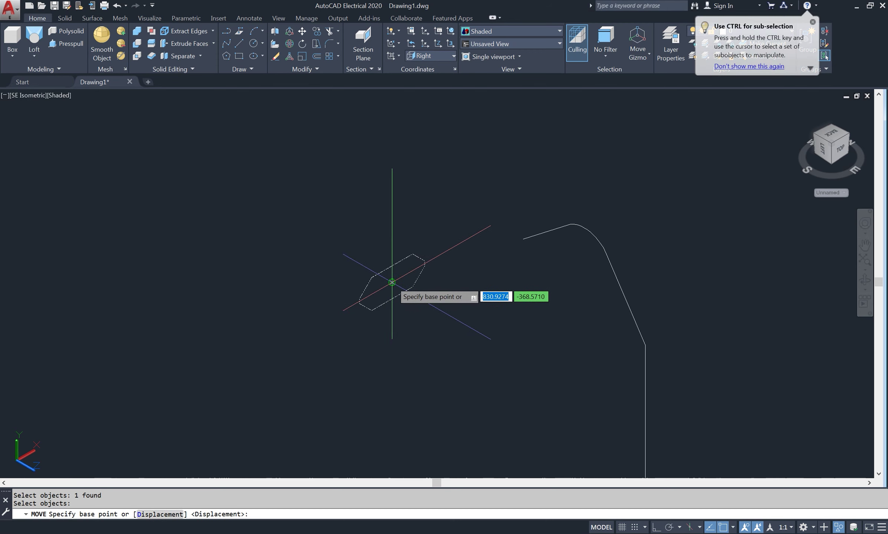
- Move the chamfered profile to the end of the handle curve
{"action": "left_click", "coordinate": [393, 282]}
{"action": "left_click", "coordinate": [523, 238]}
{"action": "scroll", "coordinate": [447, 243], "scroll_direction": "down", "scroll_amount": 4}
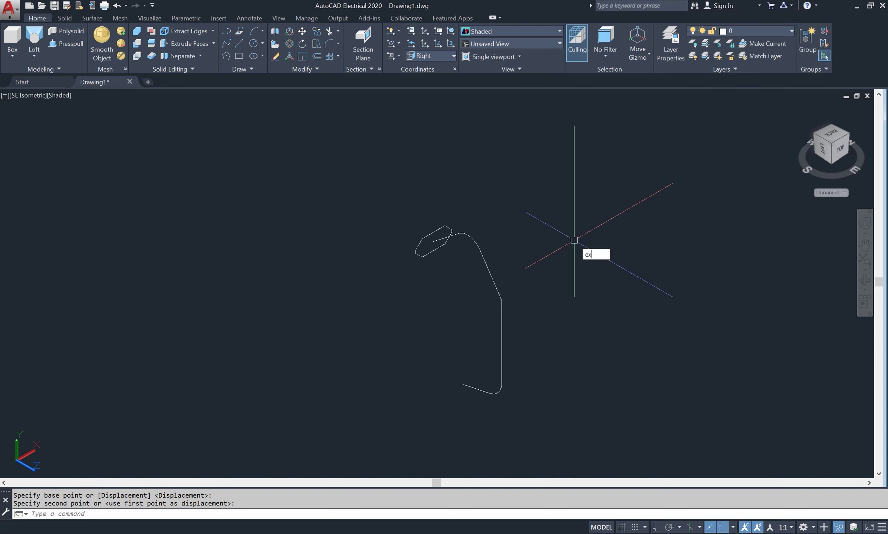
- Extrude the profile along the filleted curve path into a solid handle
{"action": "key", "text": "Return"}
{"action": "left_click", "coordinate": [426, 236]}
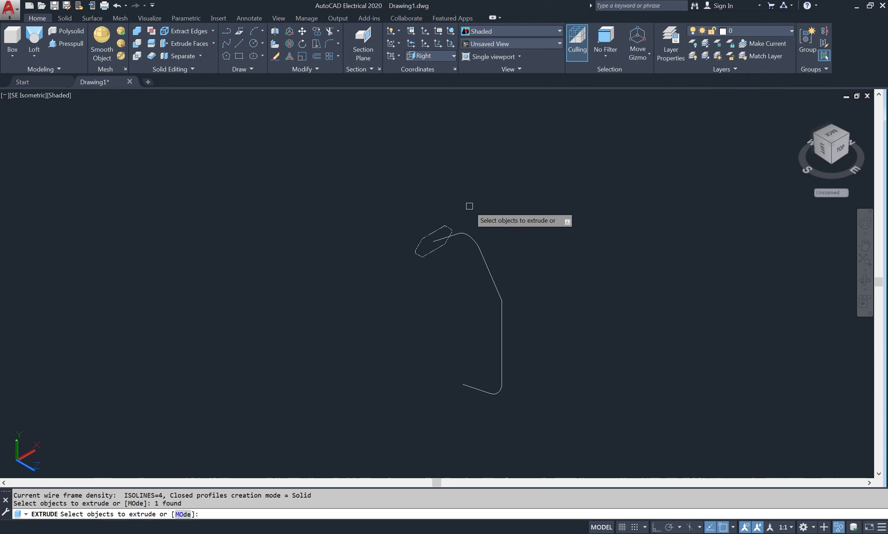
{"action": "key", "text": "Return"}
{"action": "type", "text": "p"}
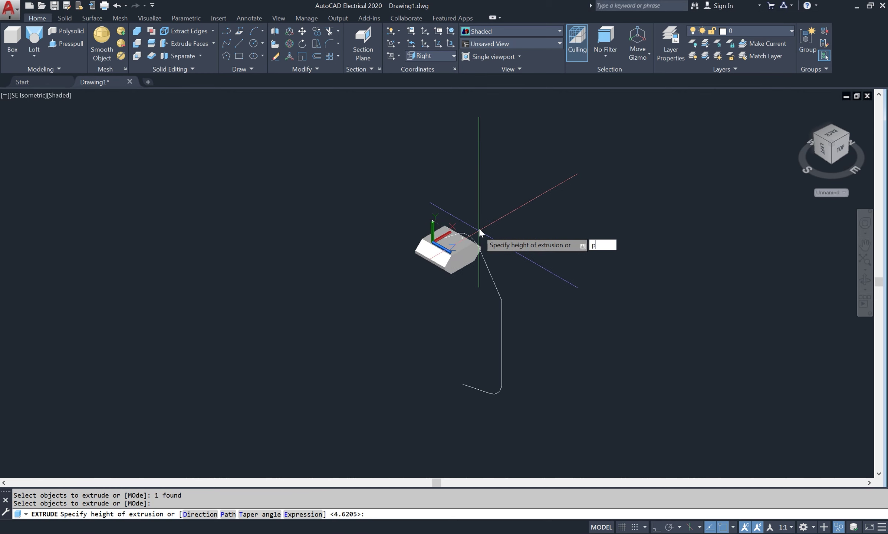
{"action": "key", "text": "Return"}
{"action": "left_click", "coordinate": [477, 241]}
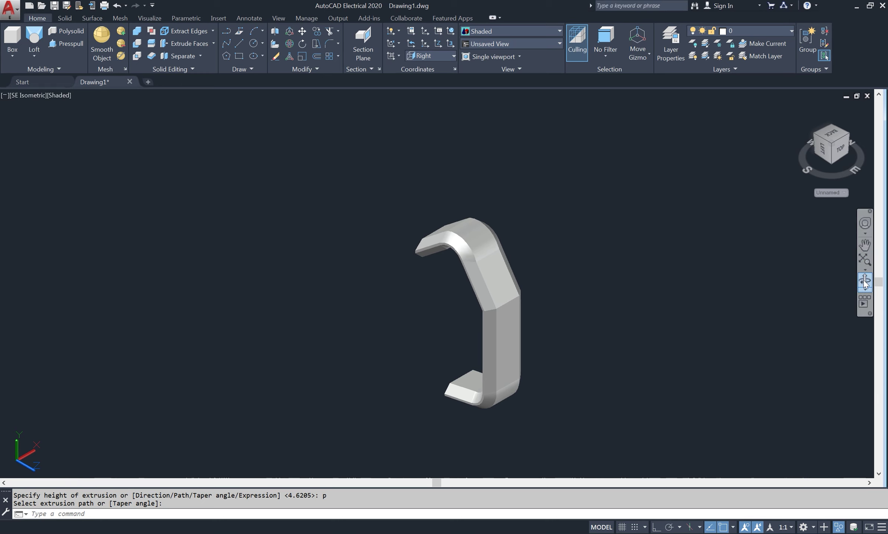
{"action": "left_click", "coordinate": [865, 284]}
{"action": "mouse_move", "coordinate": [705, 293]}
{"action": "left_mouse_down"}
{"action": "mouse_move", "coordinate": [538, 293]}
{"action": "mouse_move", "coordinate": [661, 293]}
{"action": "mouse_move", "coordinate": [545, 293]}
{"action": "mouse_move", "coordinate": [587, 295]}
{"action": "mouse_move", "coordinate": [569, 307]}
{"action": "mouse_move", "coordinate": [568, 274]}
{"action": "mouse_move", "coordinate": [587, 263]}
{"action": "mouse_move", "coordinate": [688, 319]}
{"action": "mouse_move", "coordinate": [739, 327]}
{"action": "mouse_move", "coordinate": [563, 325]}
{"action": "mouse_move", "coordinate": [554, 260]}
{"action": "mouse_move", "coordinate": [516, 351]}
{"action": "mouse_move", "coordinate": [525, 351]}
{"action": "mouse_move", "coordinate": [567, 274]}
{"action": "left_mouse_up"}
{"action": "right_click", "coordinate": [568, 270]}
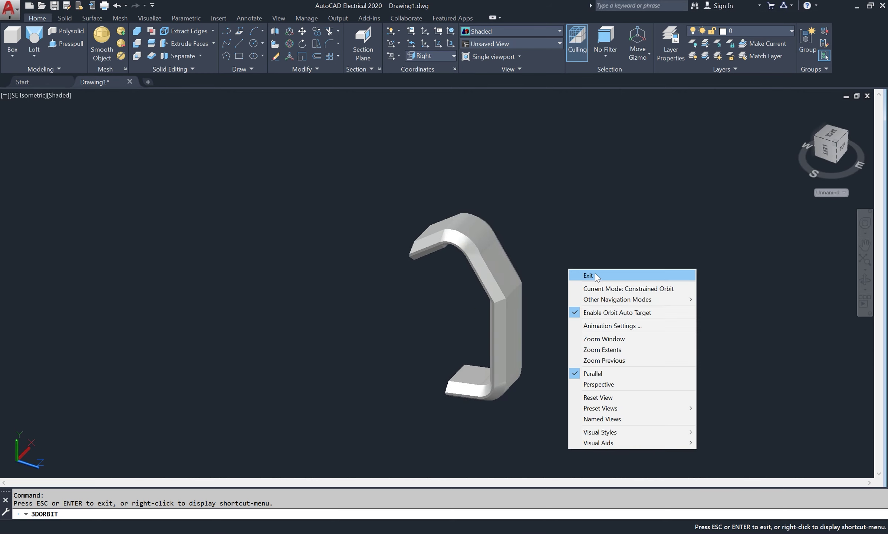
{"action": "left_click", "coordinate": [595, 276]}
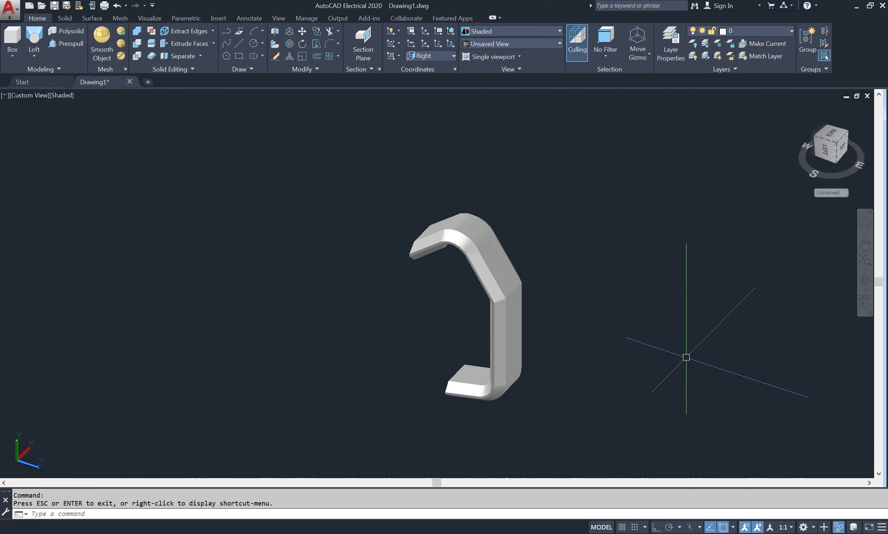
- End object isolation, orbit around the mug, then hide only the mug body again
{"action": "left_click", "coordinate": [838, 527]}
{"action": "left_click", "coordinate": [831, 521]}
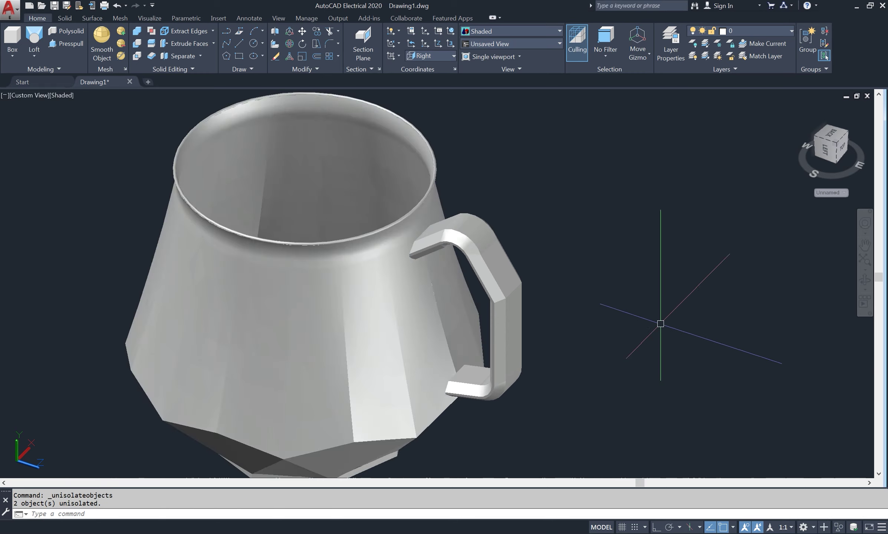
{"action": "left_click", "coordinate": [862, 295]}
{"action": "mouse_move", "coordinate": [551, 284]}
{"action": "left_mouse_down"}
{"action": "mouse_move", "coordinate": [608, 234]}
{"action": "mouse_move", "coordinate": [616, 270]}
{"action": "mouse_move", "coordinate": [557, 268]}
{"action": "left_mouse_up"}
{"action": "right_click", "coordinate": [557, 216]}
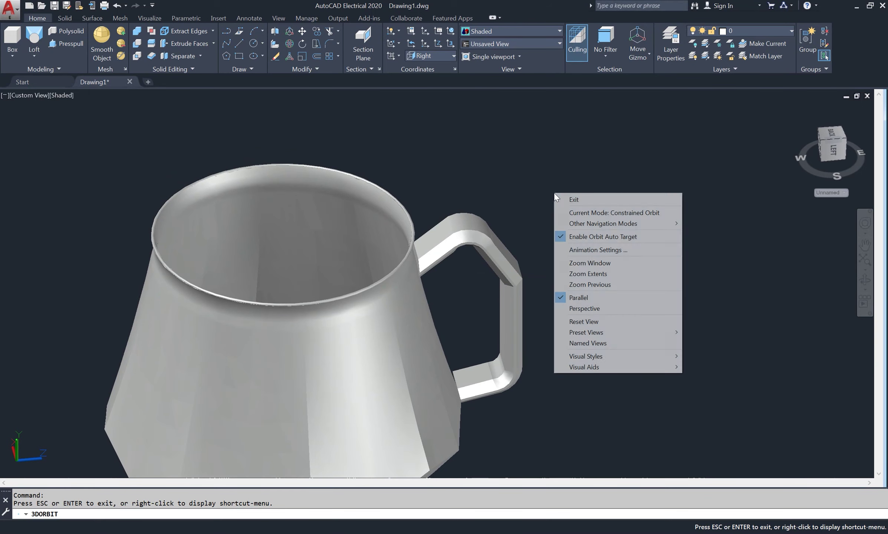
{"action": "left_click", "coordinate": [573, 199]}
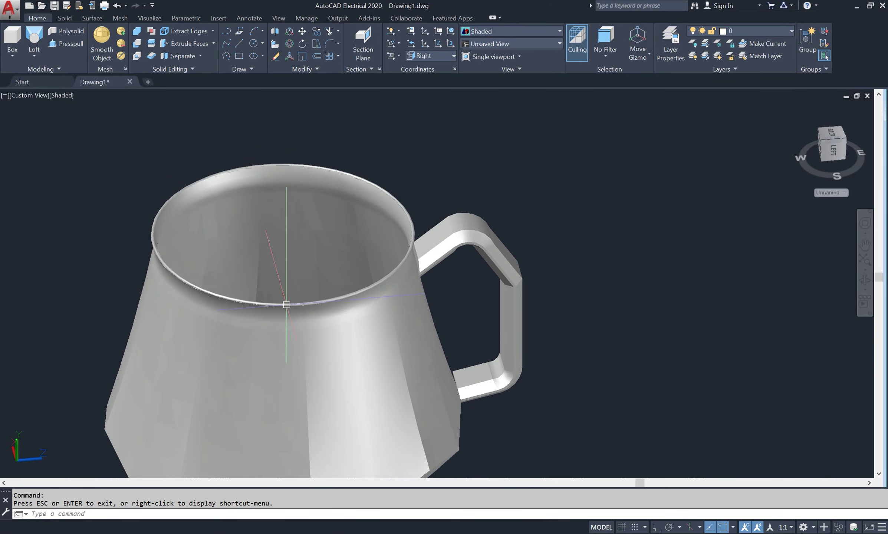
{"action": "left_click", "coordinate": [287, 304]}
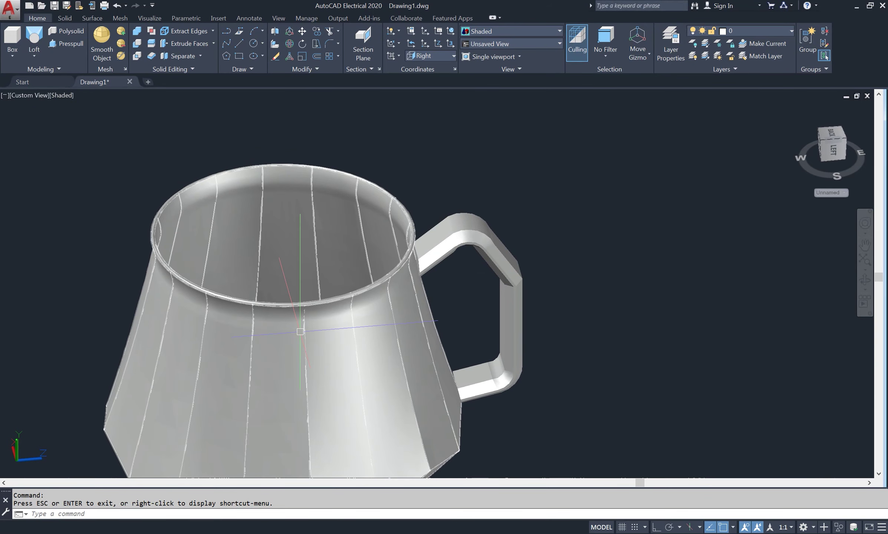
{"action": "left_click", "coordinate": [838, 527]}
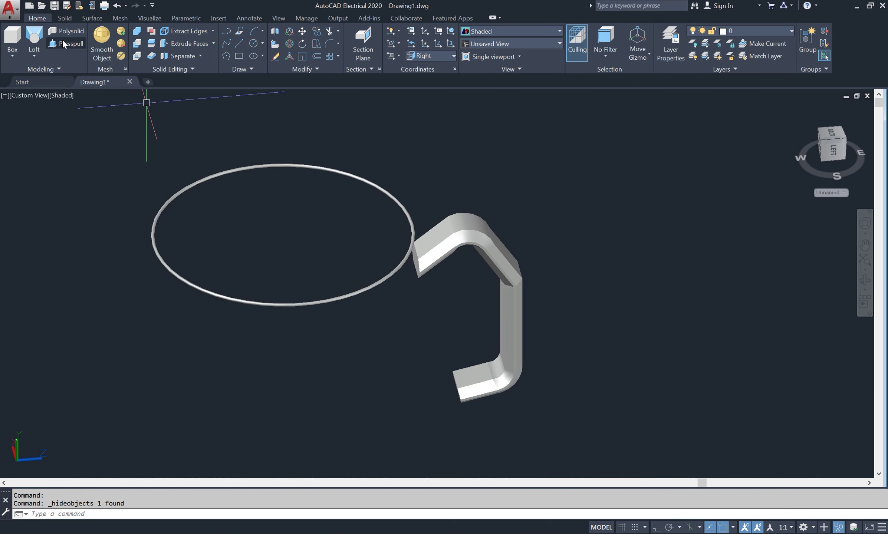
- Press-pull the handle's upper end face out by 1
{"action": "scroll", "coordinate": [371, 274], "scroll_direction": "up", "scroll_amount": 2}
{"action": "scroll", "coordinate": [408, 267], "scroll_direction": "up", "scroll_amount": 2}
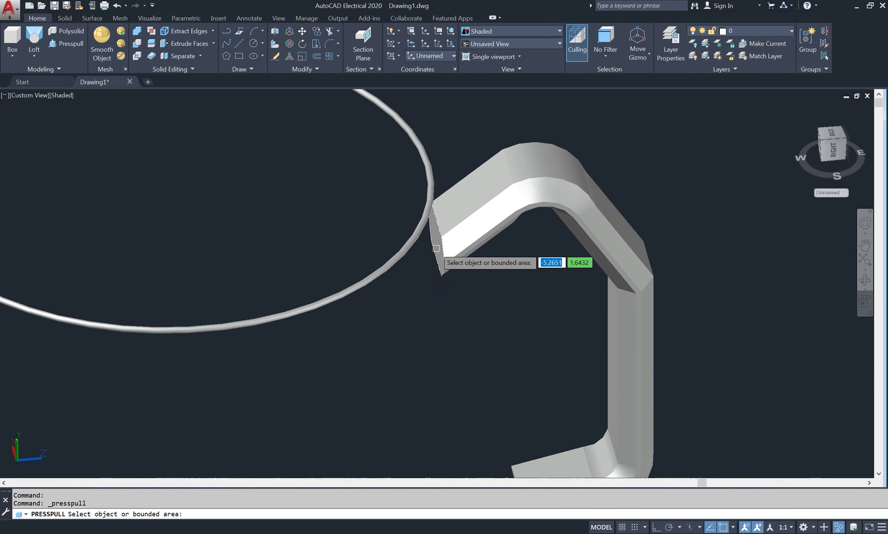
{"action": "left_click", "coordinate": [437, 256]}
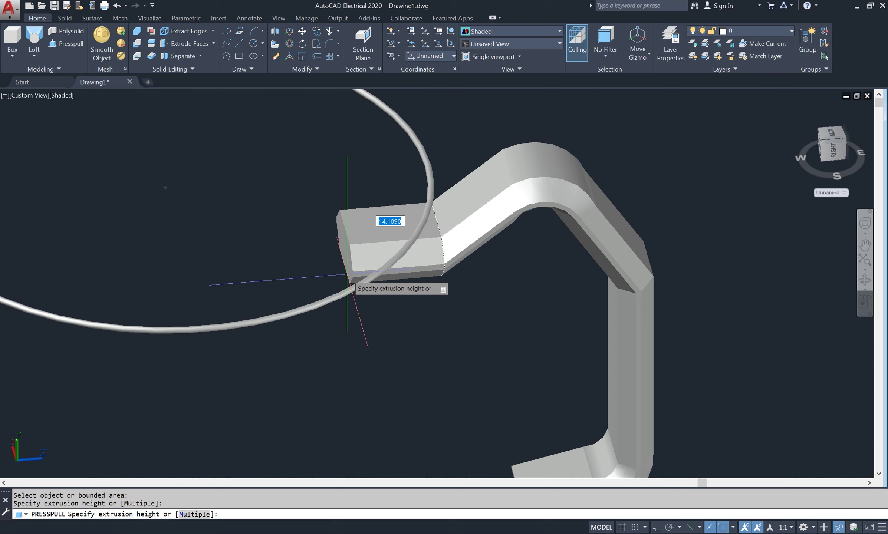
{"action": "type", "text": "1"}
{"action": "key", "text": "Return"}
- Orbit to the handle's lower end and press-pull that face out by 1
{"action": "scroll", "coordinate": [482, 408], "scroll_direction": "down", "scroll_amount": 2}
{"action": "scroll", "coordinate": [495, 418], "scroll_direction": "up", "scroll_amount": 4}
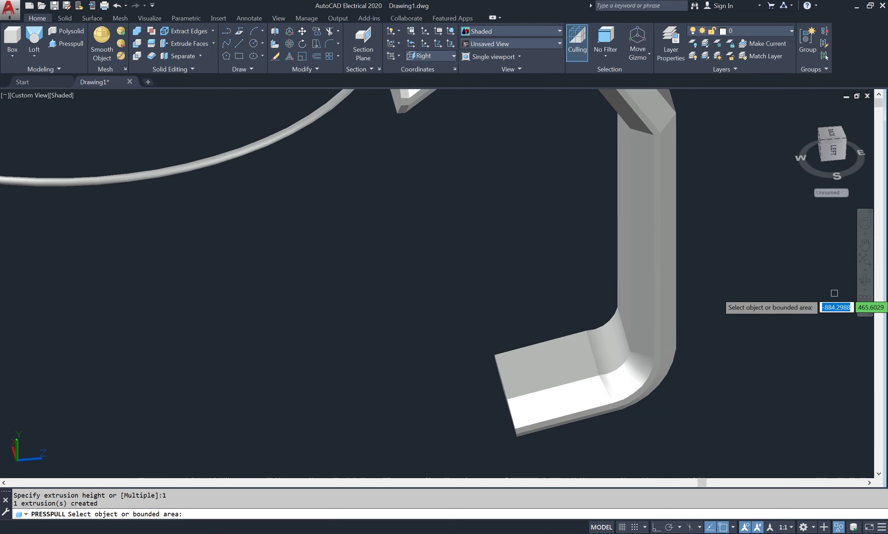
{"action": "left_click", "coordinate": [865, 281]}
{"action": "left_click_drag", "start_coordinate": [545, 287], "coordinate": [426, 253]}
{"action": "right_click", "coordinate": [427, 252]}
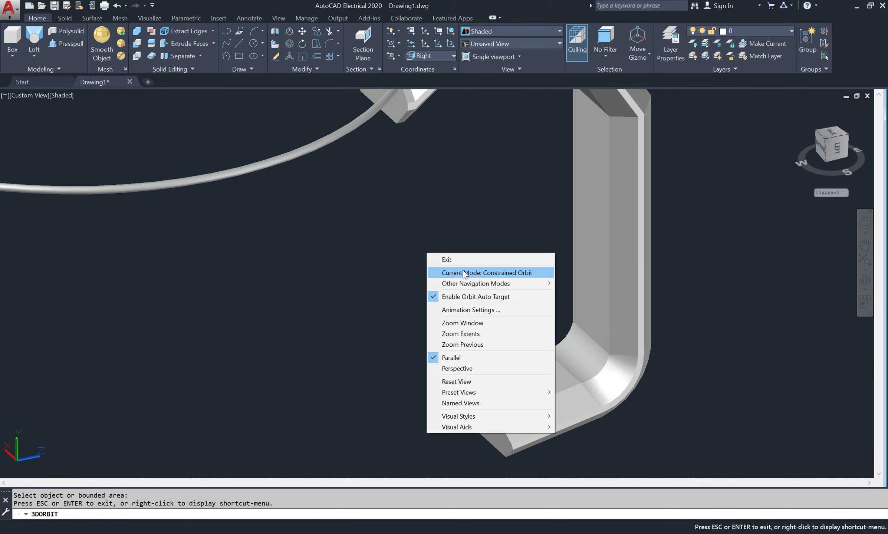
{"action": "left_click", "coordinate": [447, 260]}
{"action": "left_click", "coordinate": [399, 419]}
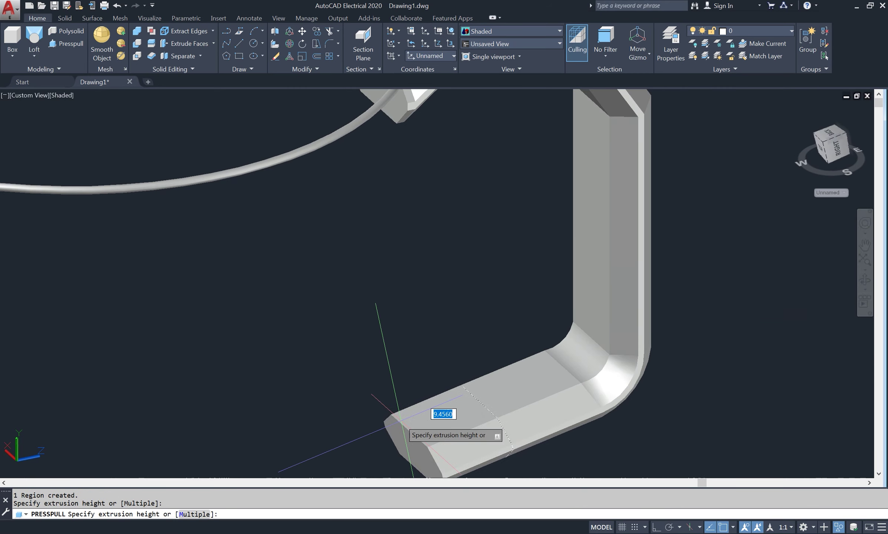
{"action": "type", "text": "1"}
{"action": "key", "text": "Return"}
{"action": "middle_click_drag", "start_coordinate": [400, 412], "coordinate": [406, 350], "text": "shift"}
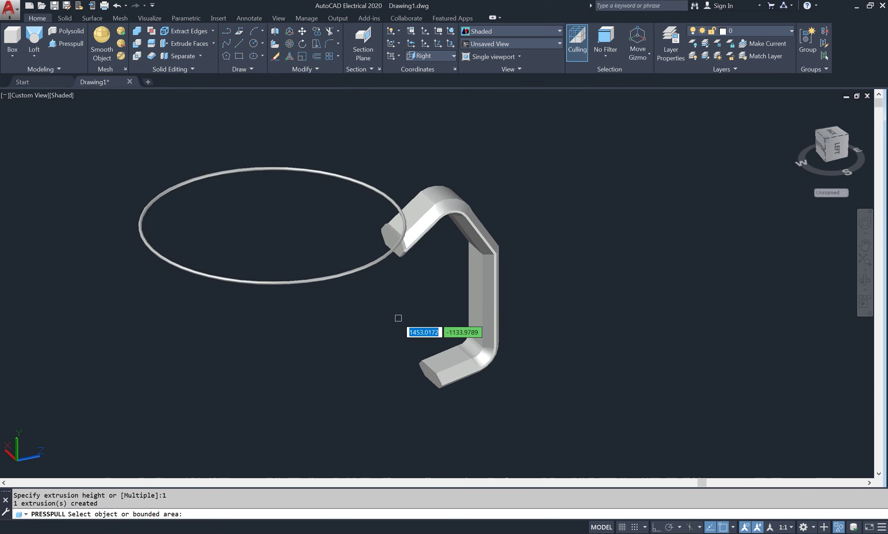
{"action": "key", "text": "Return"}
- Show the hidden mug body again with End Object Isolation
{"action": "left_click", "coordinate": [67, 94]}
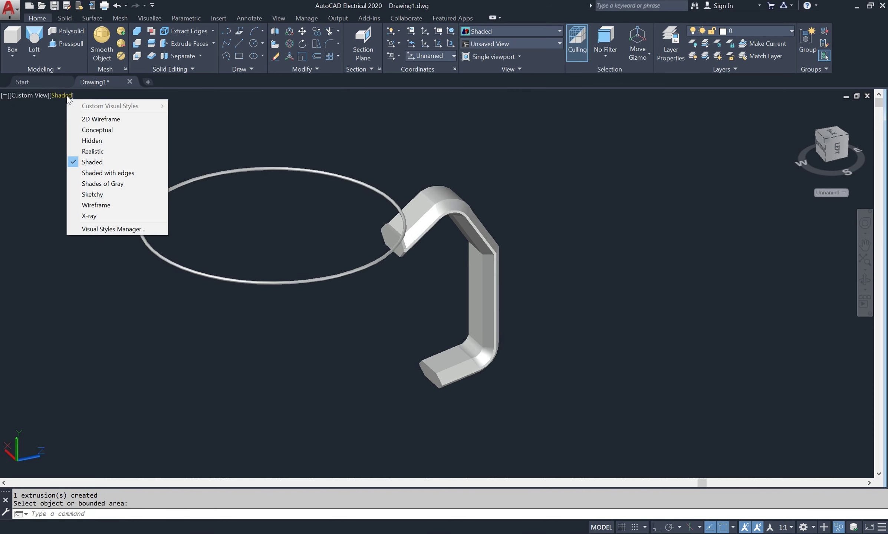
{"action": "left_click", "coordinate": [30, 201]}
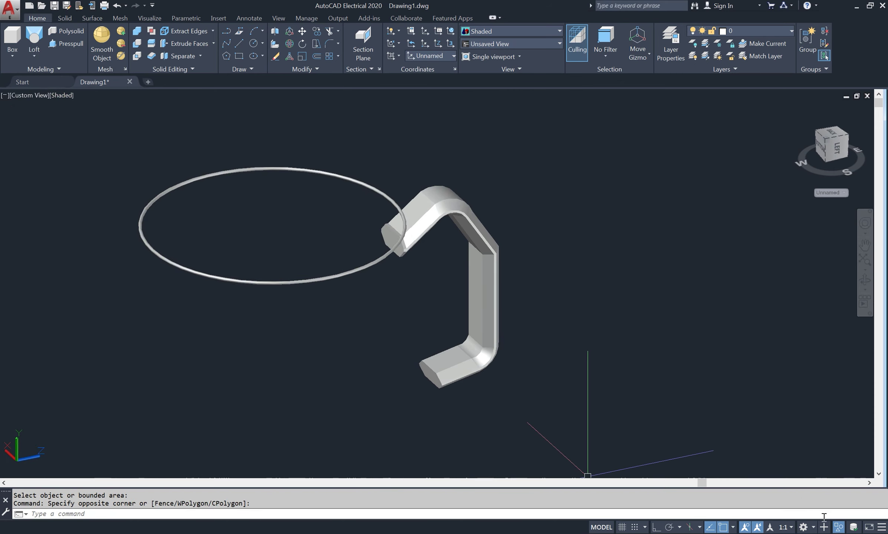
{"action": "left_click", "coordinate": [838, 527]}
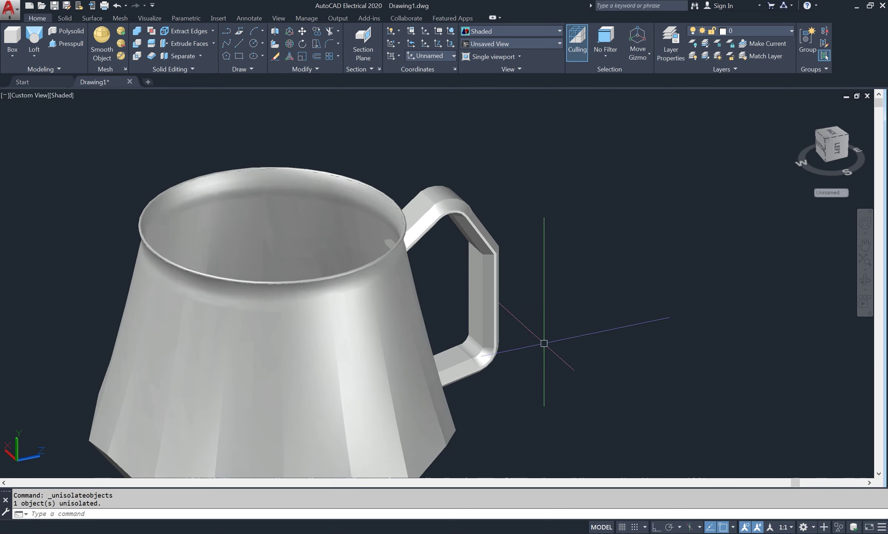
- Orbit around and beneath the rim to check the handle joins, then hide the mug body
{"action": "left_click", "coordinate": [865, 281]}
{"action": "mouse_move", "coordinate": [787, 279]}
{"action": "left_mouse_down"}
{"action": "mouse_move", "coordinate": [590, 281]}
{"action": "mouse_move", "coordinate": [580, 258]}
{"action": "mouse_move", "coordinate": [585, 214]}
{"action": "mouse_move", "coordinate": [626, 302]}
{"action": "mouse_move", "coordinate": [580, 357]}
{"action": "mouse_move", "coordinate": [621, 351]}
{"action": "mouse_move", "coordinate": [664, 307]}
{"action": "mouse_move", "coordinate": [740, 325]}
{"action": "mouse_move", "coordinate": [761, 309]}
{"action": "mouse_move", "coordinate": [767, 286]}
{"action": "mouse_move", "coordinate": [713, 300]}
{"action": "left_mouse_up"}
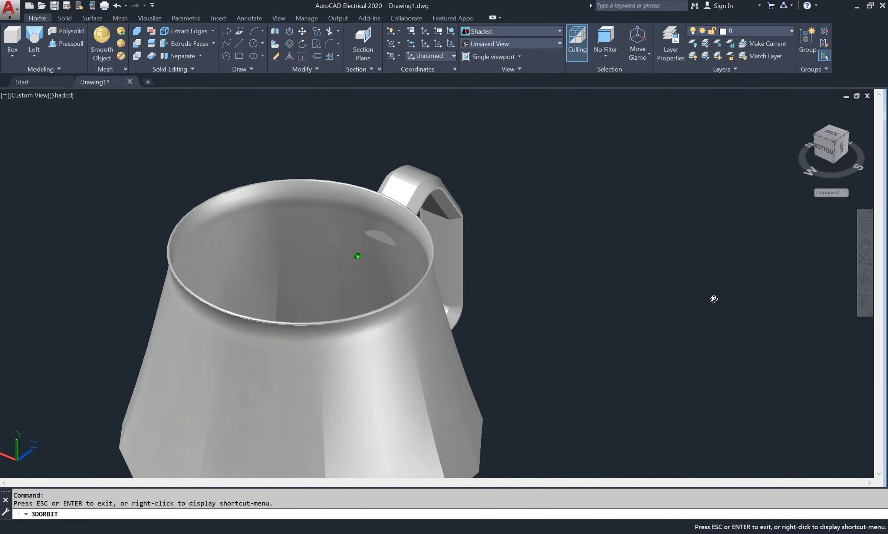
{"action": "mouse_move", "coordinate": [444, 257]}
{"action": "left_mouse_down"}
{"action": "mouse_move", "coordinate": [424, 242]}
{"action": "mouse_move", "coordinate": [488, 224]}
{"action": "mouse_move", "coordinate": [569, 292]}
{"action": "mouse_move", "coordinate": [642, 317]}
{"action": "mouse_move", "coordinate": [595, 284]}
{"action": "mouse_move", "coordinate": [598, 246]}
{"action": "mouse_move", "coordinate": [589, 230]}
{"action": "mouse_move", "coordinate": [563, 240]}
{"action": "mouse_move", "coordinate": [354, 236]}
{"action": "mouse_move", "coordinate": [462, 264]}
{"action": "mouse_move", "coordinate": [353, 258]}
{"action": "mouse_move", "coordinate": [460, 449]}
{"action": "mouse_move", "coordinate": [496, 294]}
{"action": "mouse_move", "coordinate": [507, 365]}
{"action": "mouse_move", "coordinate": [414, 415]}
{"action": "mouse_move", "coordinate": [212, 409]}
{"action": "mouse_move", "coordinate": [155, 423]}
{"action": "mouse_move", "coordinate": [143, 395]}
{"action": "mouse_move", "coordinate": [509, 395]}
{"action": "left_mouse_up"}
{"action": "right_click", "coordinate": [630, 241]}
{"action": "left_click", "coordinate": [641, 247]}
{"action": "left_click", "coordinate": [297, 371]}
{"action": "right_click", "coordinate": [296, 371]}
{"action": "left_click", "coordinate": [214, 201]}
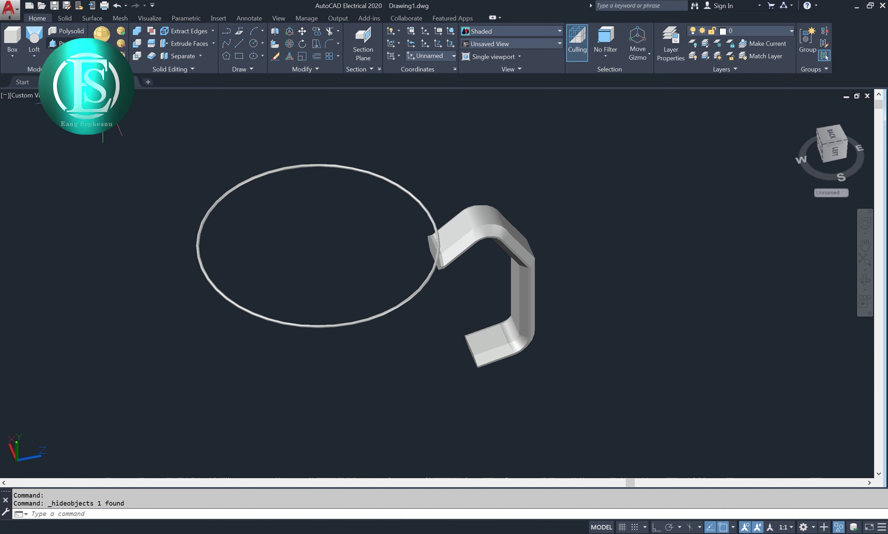
- Press-pull the handle's lower end face out by 0.5
{"action": "left_click", "coordinate": [67, 43]}
{"action": "scroll", "coordinate": [442, 389], "scroll_direction": "up", "scroll_amount": 3}
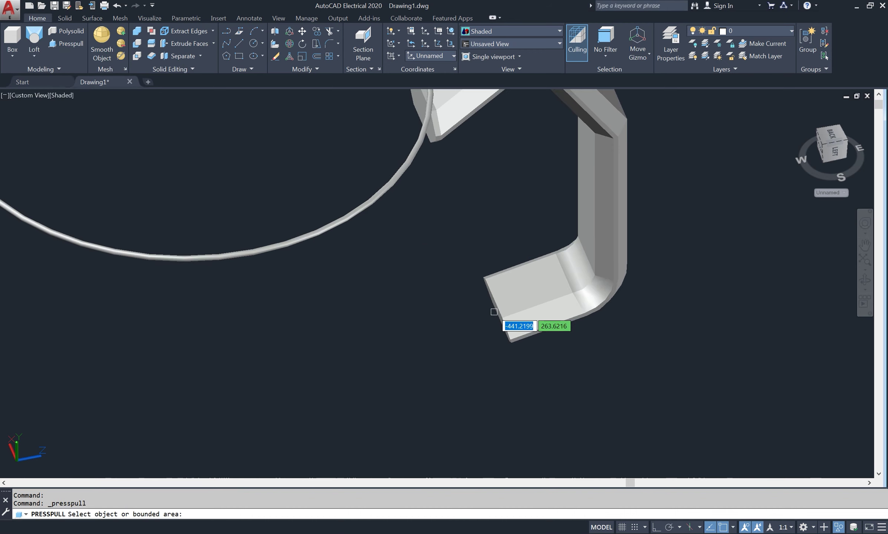
{"action": "scroll", "coordinate": [493, 312], "scroll_direction": "up", "scroll_amount": 1}
{"action": "scroll", "coordinate": [497, 311], "scroll_direction": "up", "scroll_amount": 1}
{"action": "scroll", "coordinate": [500, 309], "scroll_direction": "up", "scroll_amount": 2}
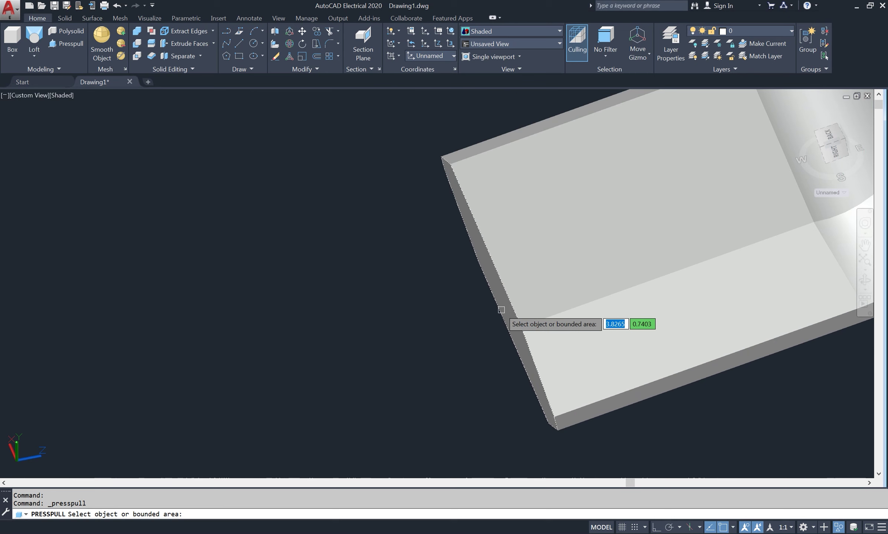
{"action": "left_click", "coordinate": [499, 312]}
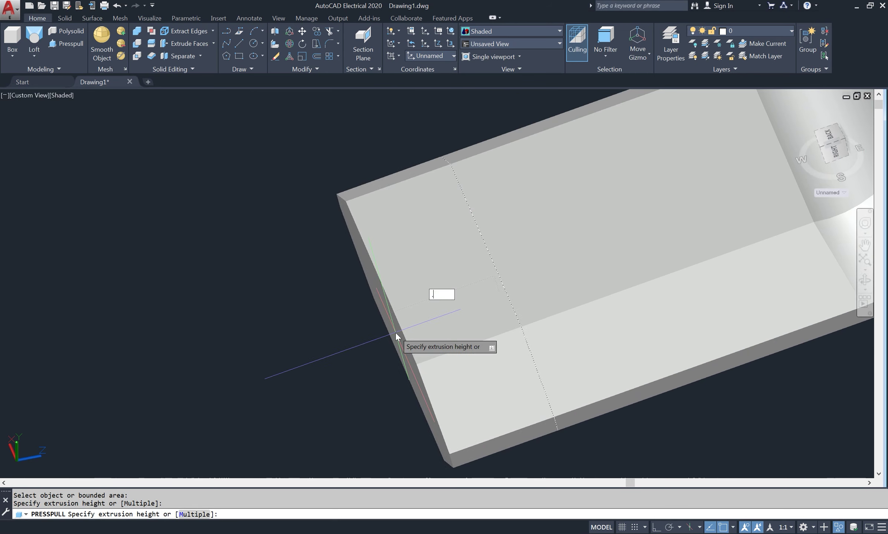
{"action": "type", "text": "5"}
{"action": "key", "text": "Return"}
- Press-pull the other handle end out by 0.2 and bring the mug body back
{"action": "scroll", "coordinate": [345, 363], "scroll_direction": "down", "scroll_amount": 3}
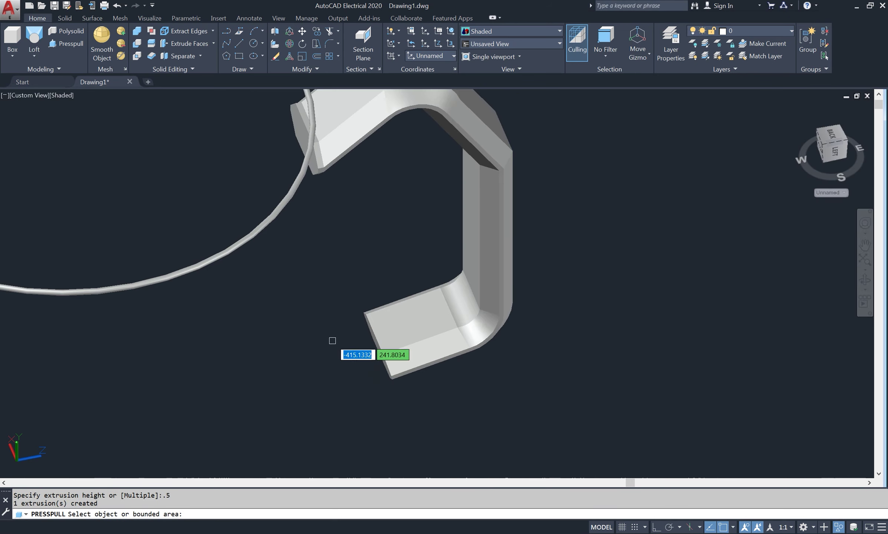
{"action": "scroll", "coordinate": [312, 114], "scroll_direction": "up", "scroll_amount": 3}
{"action": "left_click", "coordinate": [304, 145]}
{"action": "type", "text": ".2"}
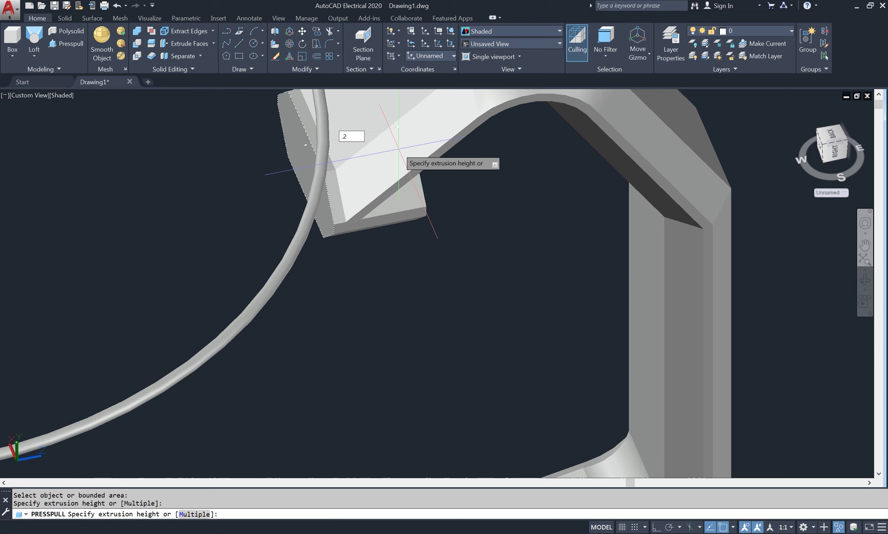
{"action": "key", "text": "Return"}
{"action": "middle_click_drag", "start_coordinate": [399, 175], "coordinate": [420, 206], "text": "shift"}
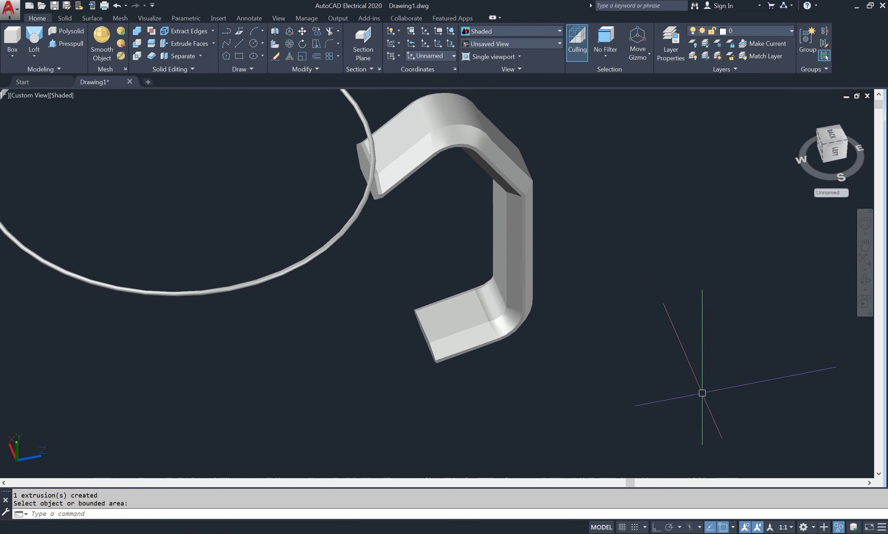
{"action": "left_click", "coordinate": [838, 527]}
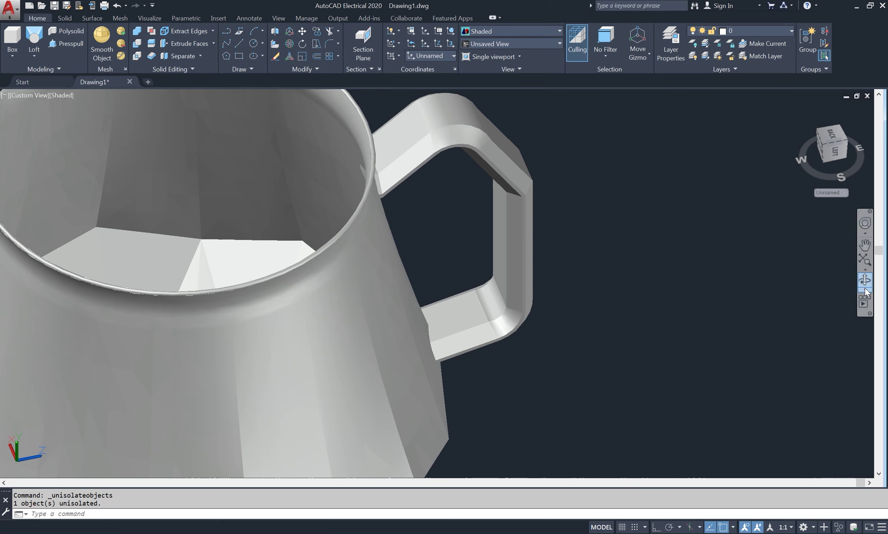
- Orbit the view to look down into the mug, then exit orbit mode
{"action": "mouse_move", "coordinate": [737, 317]}
{"action": "middle_mouse_down", "text": "shift"}
{"action": "mouse_move", "coordinate": [684, 361]}
{"action": "mouse_move", "coordinate": [686, 411]}
{"action": "mouse_move", "coordinate": [618, 382]}
{"action": "mouse_move", "coordinate": [542, 385]}
{"action": "middle_mouse_up", "text": "shift"}
{"action": "scroll", "coordinate": [542, 385], "scroll_direction": "down", "scroll_amount": 2}
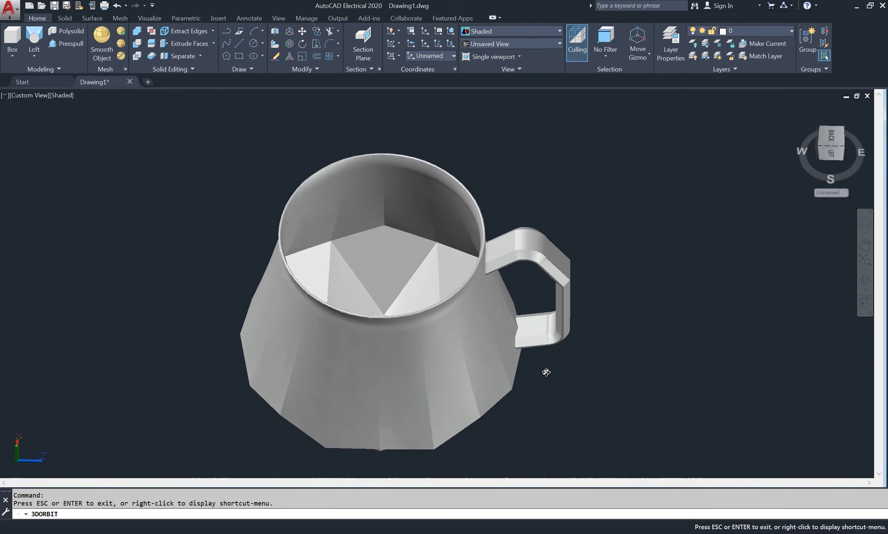
{"action": "scroll", "coordinate": [545, 371], "scroll_direction": "down", "scroll_amount": 2}
{"action": "right_click", "coordinate": [715, 210]}
{"action": "left_click", "coordinate": [733, 216]}
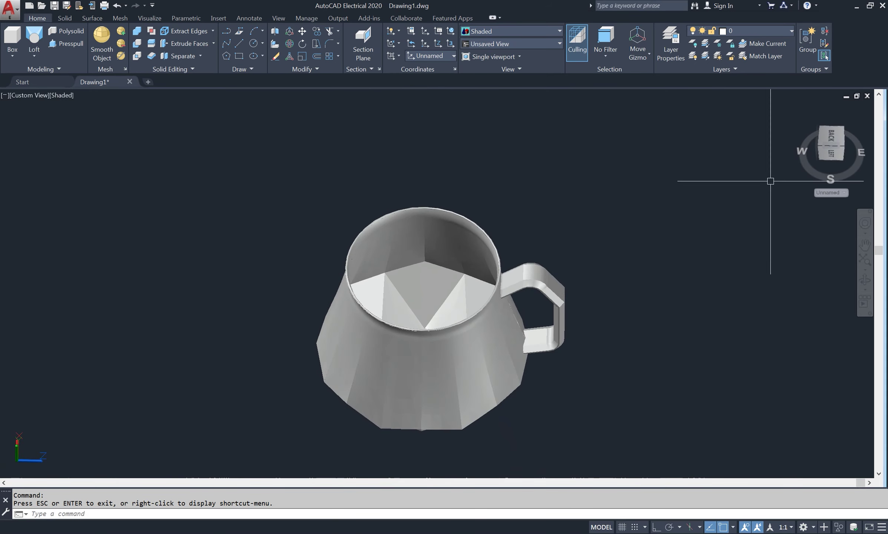
- Set the UCS to World and view the mug from SE Isometric
{"action": "left_click", "coordinate": [443, 54]}
{"action": "left_click", "coordinate": [439, 70]}
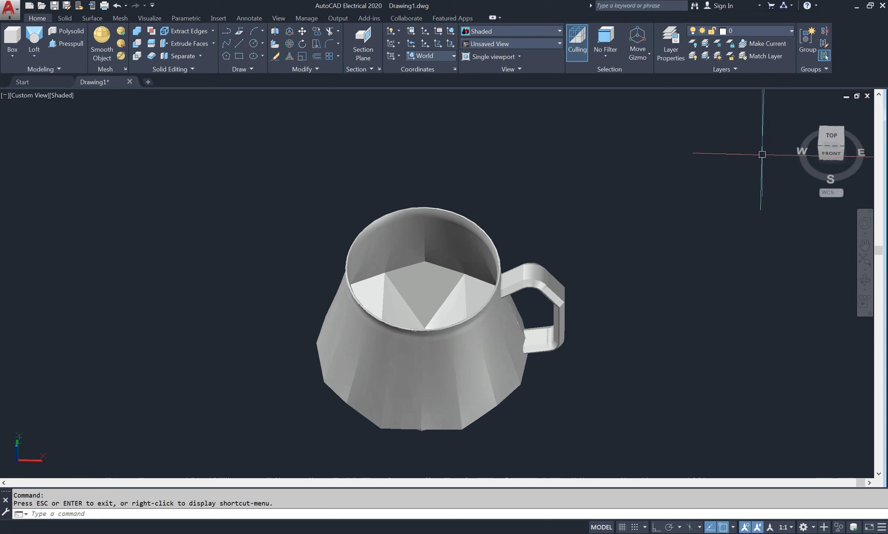
{"action": "left_click", "coordinate": [842, 146]}
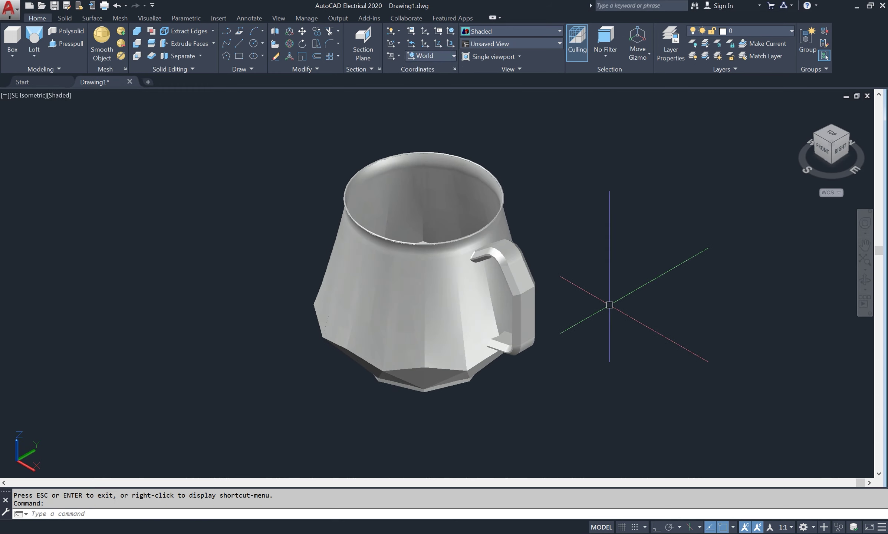
- Copy the mug to the upper right with Ortho (F8) on
{"action": "type", "text": "co"}
{"action": "key", "text": "Return"}
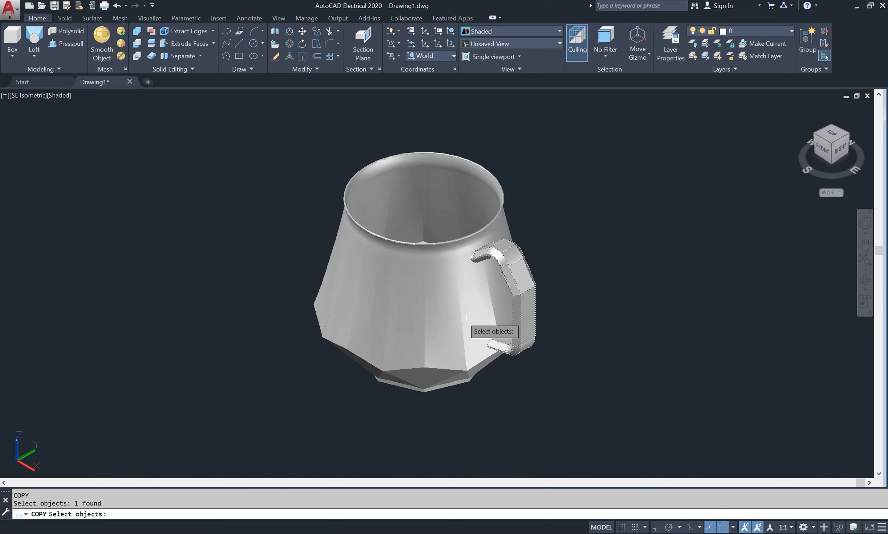
{"action": "key", "text": "Return"}
{"action": "left_click", "coordinate": [282, 386]}
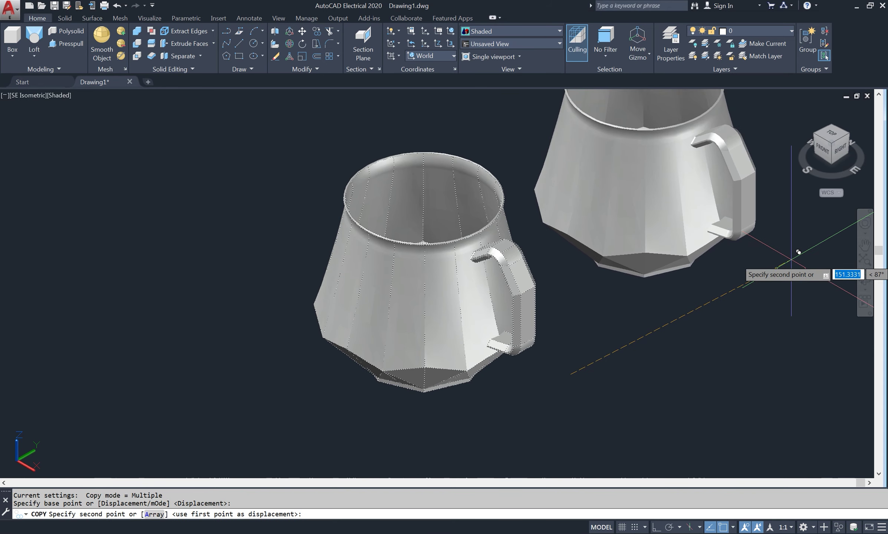
{"action": "middle_click_drag", "start_coordinate": [519, 245], "coordinate": [334, 323]}
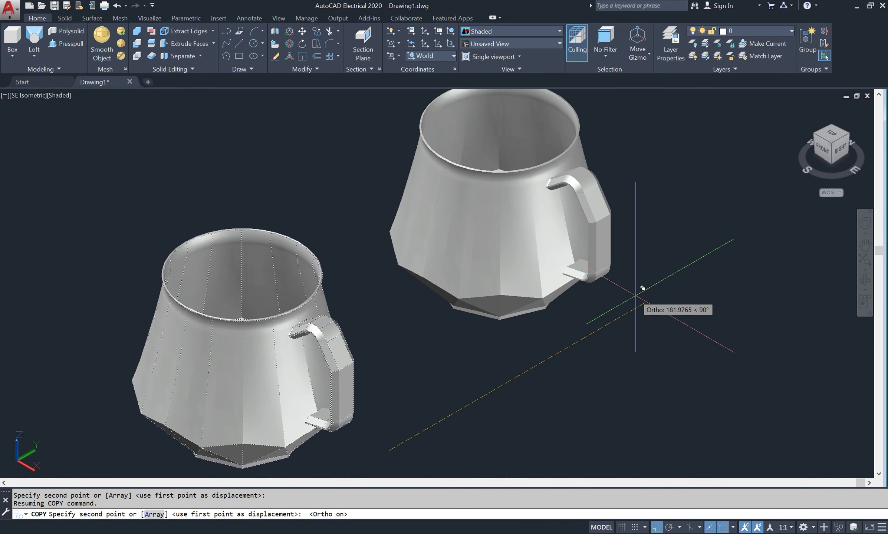
{"action": "key", "text": "F8"}
{"action": "left_click", "coordinate": [691, 325]}
{"action": "key", "text": "Return"}
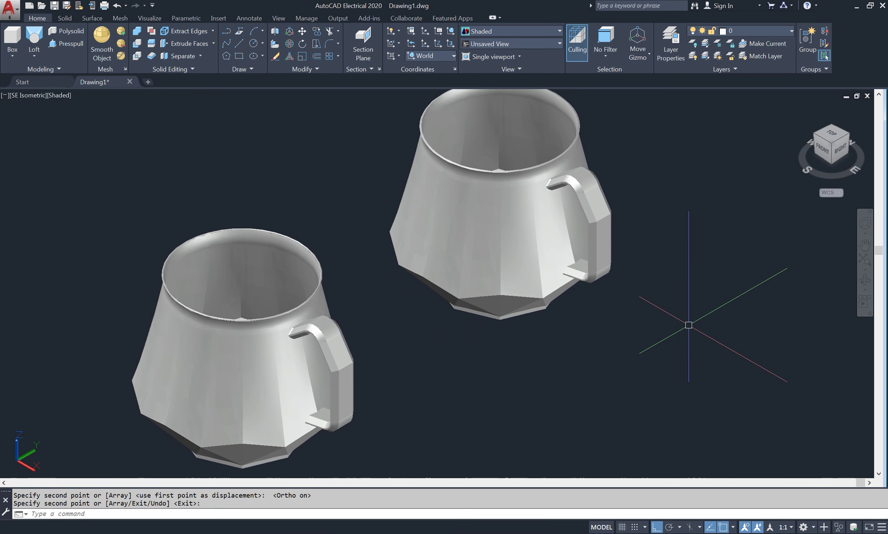
- Subtract the copied mug's body, leaving only its handle
{"action": "type", "text": "su"}
{"action": "key", "text": "Return"}
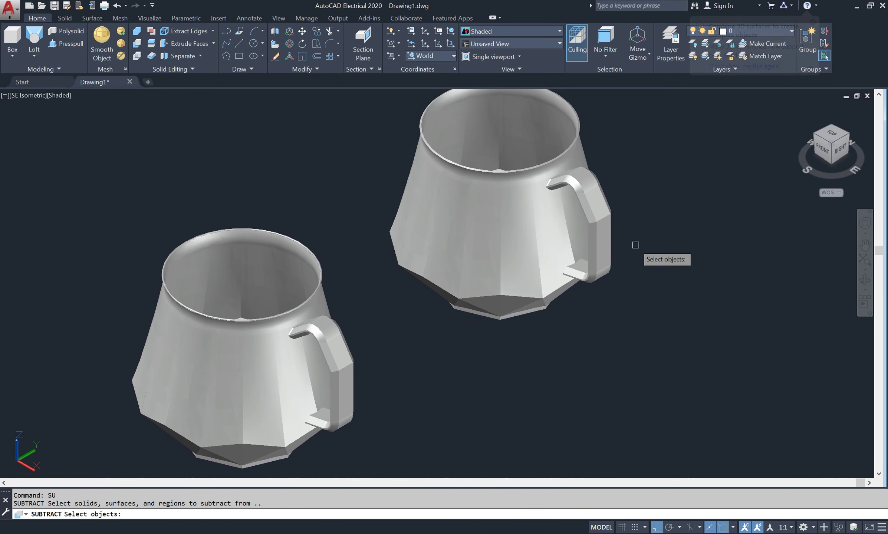
{"action": "left_click", "coordinate": [571, 231]}
{"action": "key", "text": "Return"}
{"action": "key", "text": "Return"}
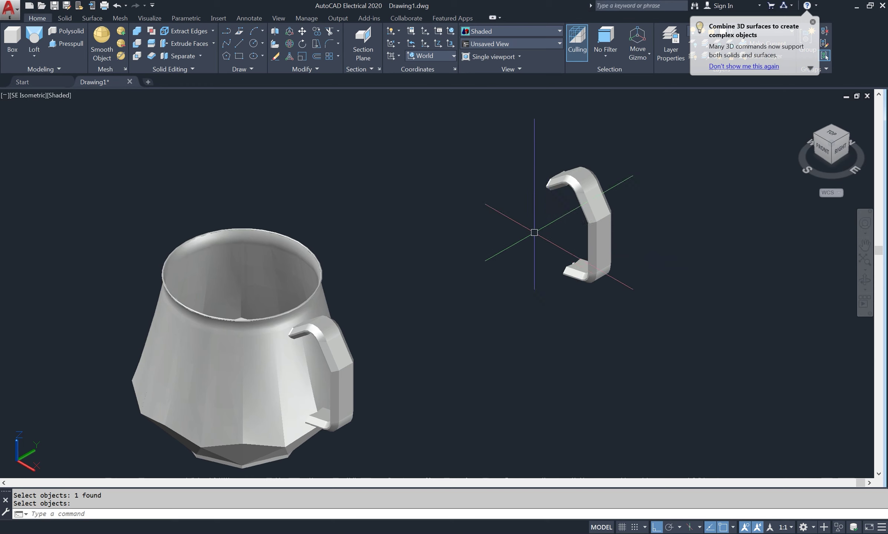
- Zoom and orbit onto the loose handle from SW Isometric, then start a centre ellipse
{"action": "left_click", "coordinate": [816, 139]}
{"action": "scroll", "coordinate": [353, 164], "scroll_direction": "up", "scroll_amount": 3}
{"action": "scroll", "coordinate": [366, 179], "scroll_direction": "up", "scroll_amount": 2}
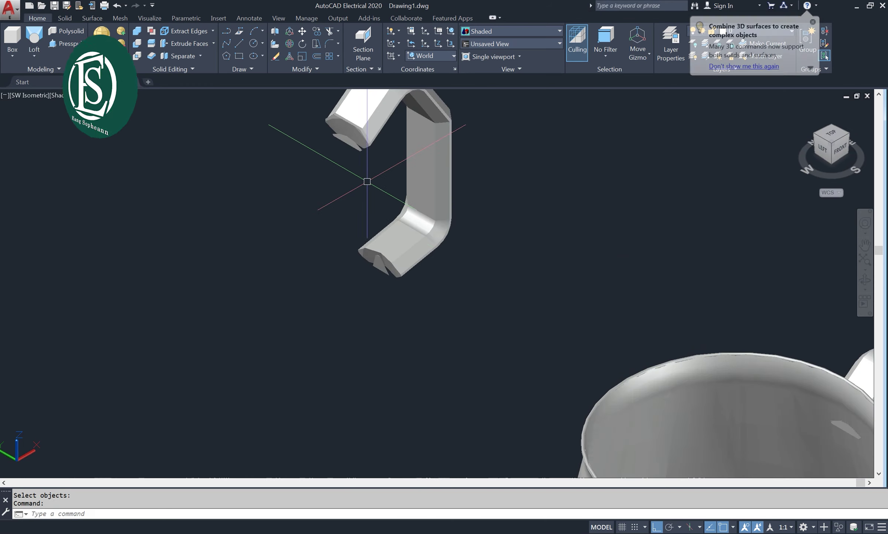
{"action": "scroll", "coordinate": [345, 145], "scroll_direction": "up", "scroll_amount": 4}
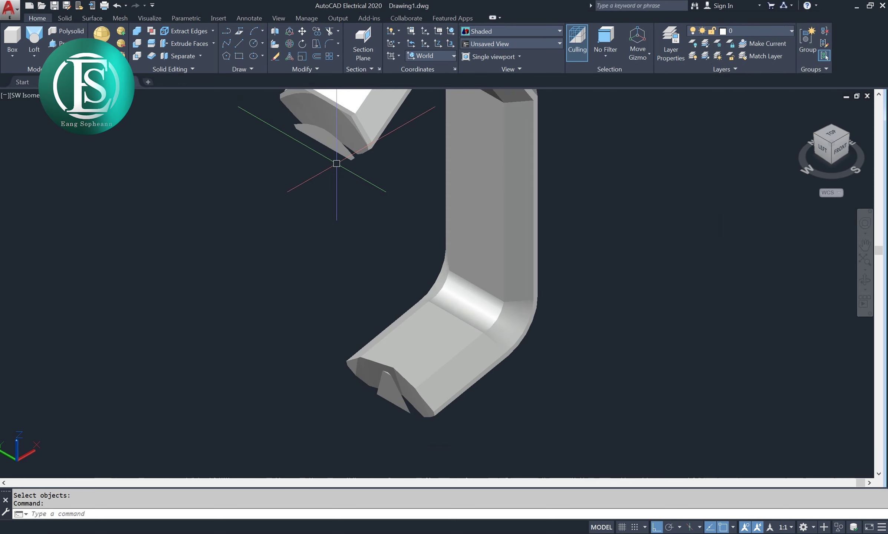
{"action": "middle_click_drag", "start_coordinate": [634, 224], "coordinate": [521, 247], "text": "shift"}
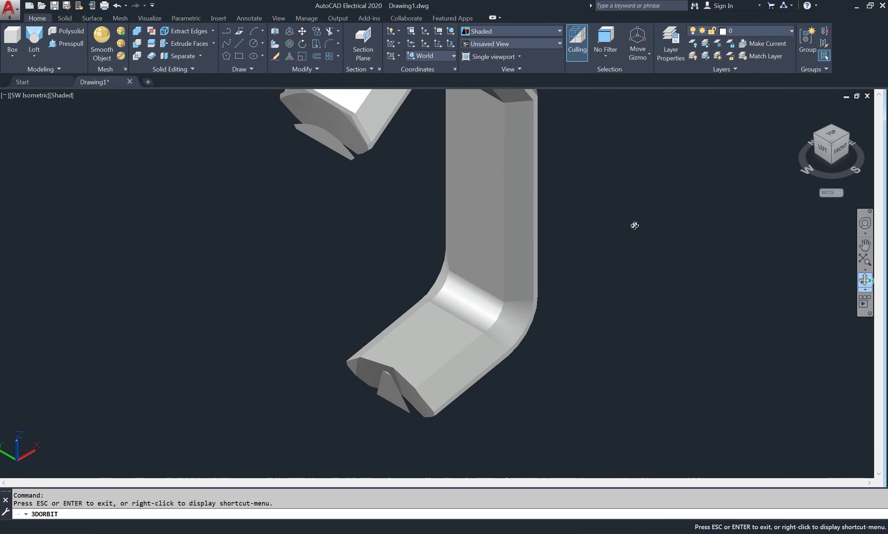
{"action": "right_click", "coordinate": [175, 171]}
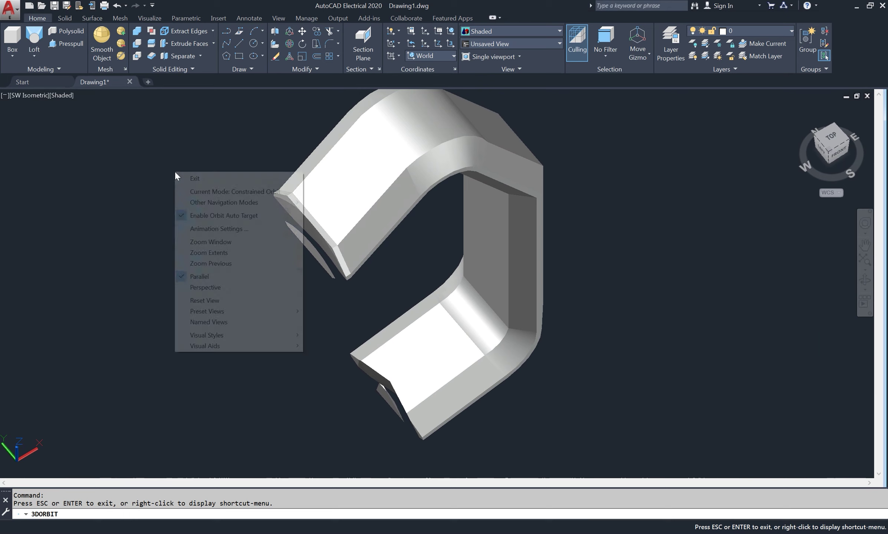
{"action": "left_click", "coordinate": [187, 175]}
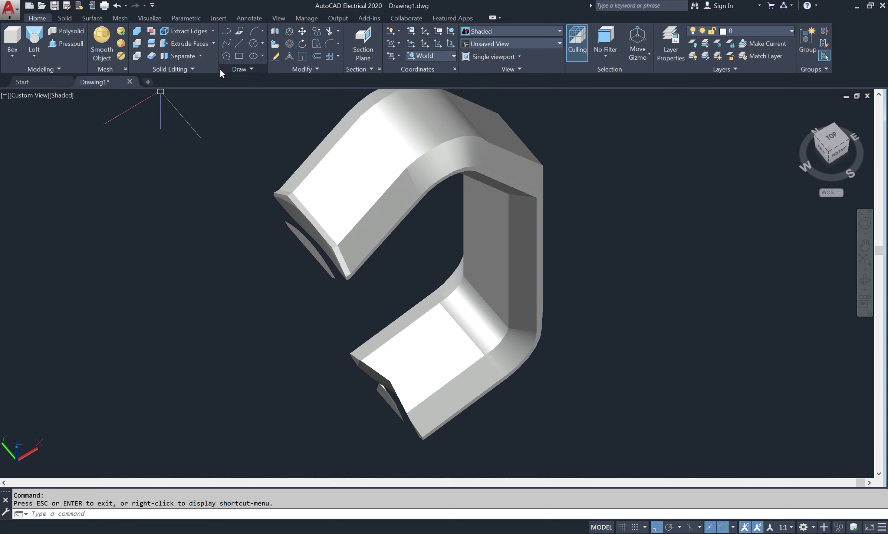
{"action": "left_click", "coordinate": [251, 58]}
- Draw an ellipse at the handle's upper end and move it onto the end
{"action": "left_click", "coordinate": [250, 284]}
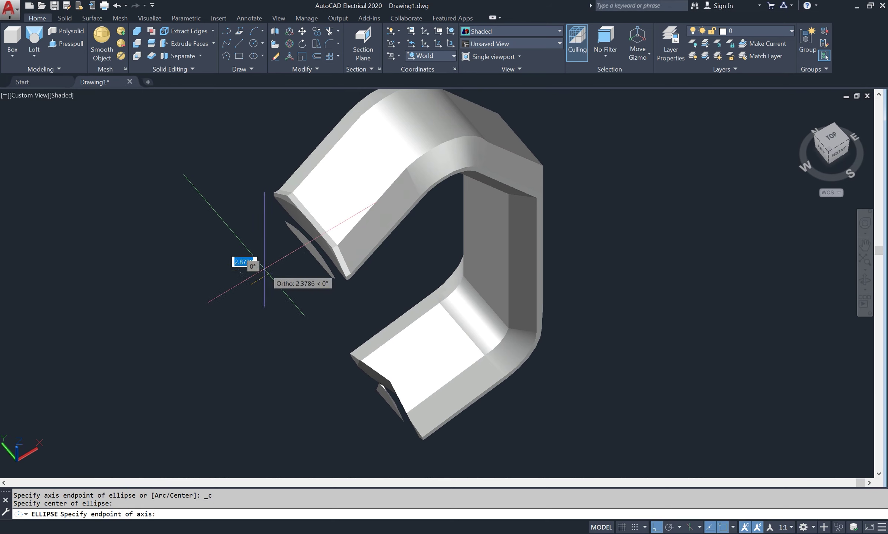
{"action": "left_click", "coordinate": [204, 233]}
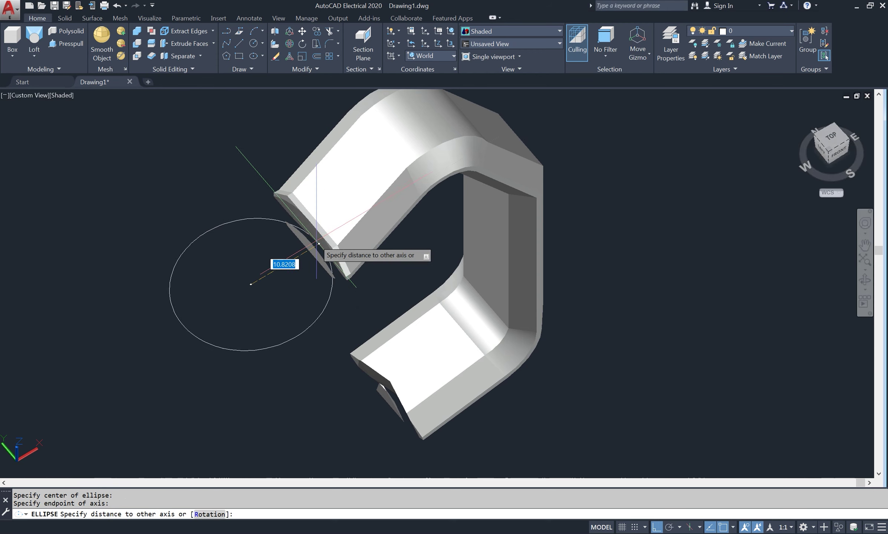
{"action": "left_click", "coordinate": [269, 253]}
{"action": "type", "text": "m"}
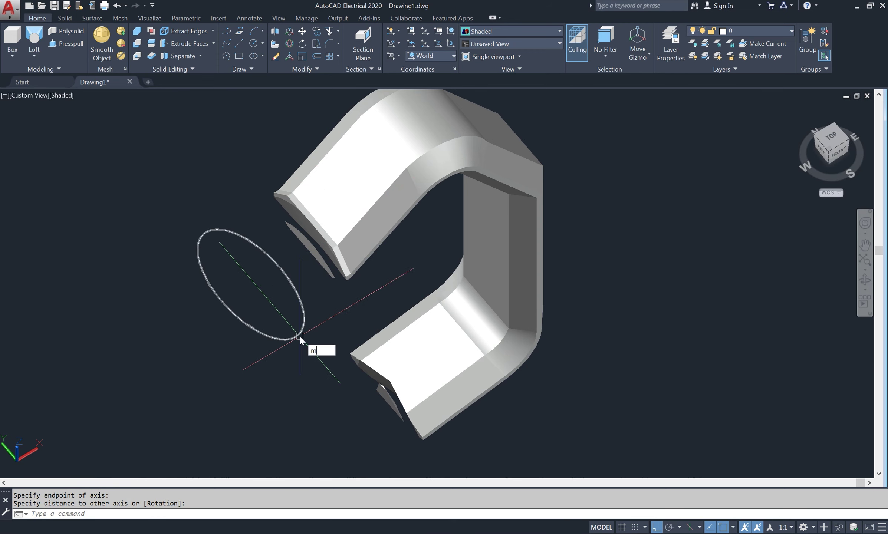
{"action": "key", "text": "Return"}
{"action": "key", "text": "Return"}
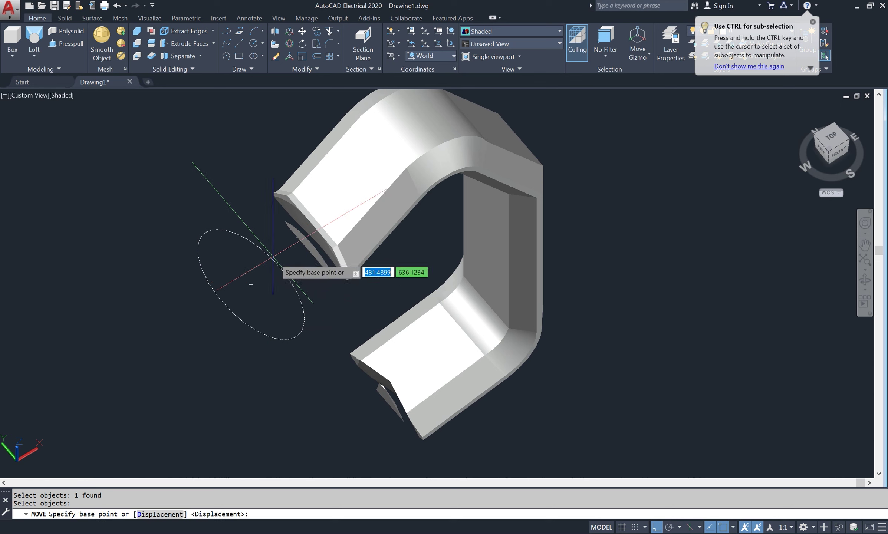
{"action": "left_click", "coordinate": [250, 285]}
{"action": "left_click", "coordinate": [310, 222]}
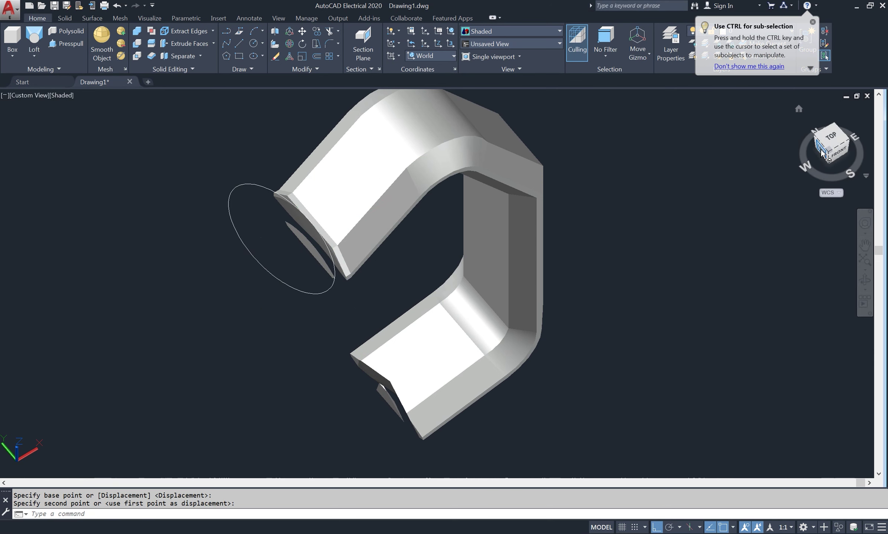
- Check the ellipse from Top and SW Isometric, move it 0.2, then undo
{"action": "left_click", "coordinate": [831, 139]}
{"action": "scroll", "coordinate": [494, 130], "scroll_direction": "up", "scroll_amount": 3}
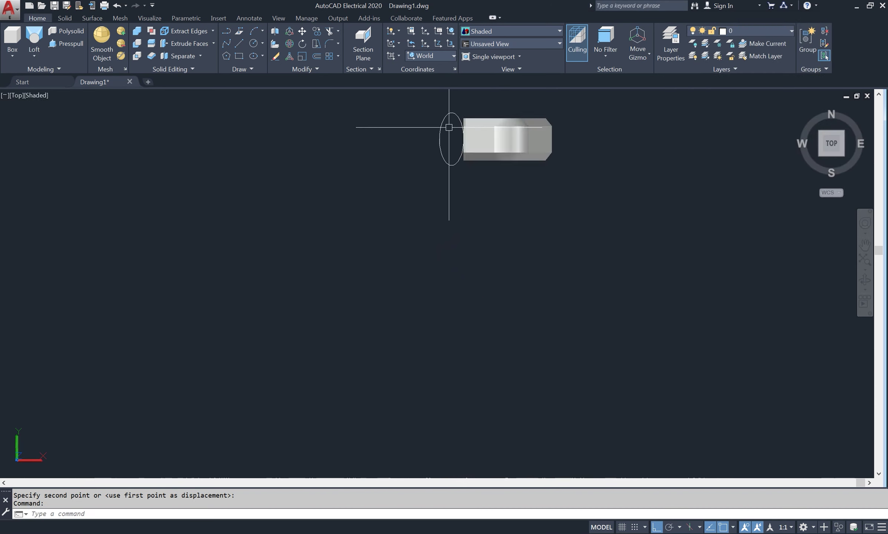
{"action": "scroll", "coordinate": [443, 134], "scroll_direction": "up", "scroll_amount": 5}
{"action": "mouse_move", "coordinate": [812, 161]}
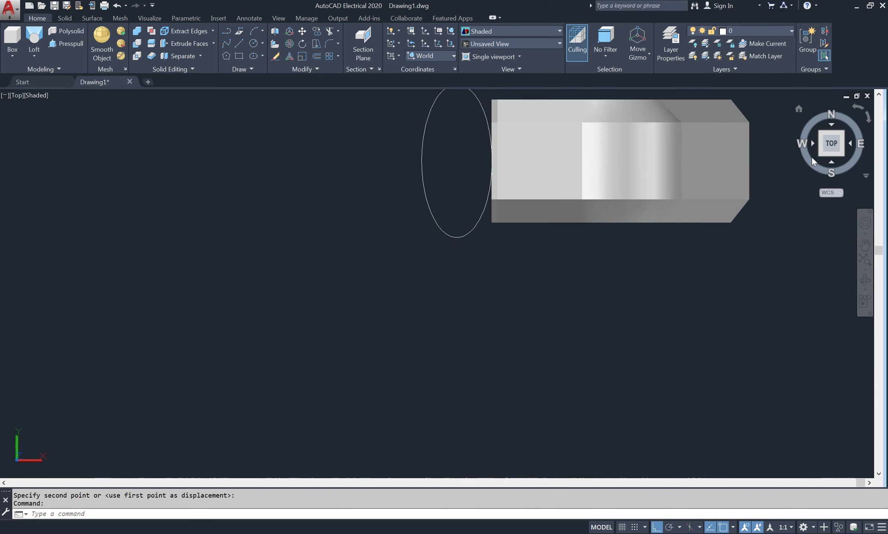
{"action": "left_click", "coordinate": [819, 155]}
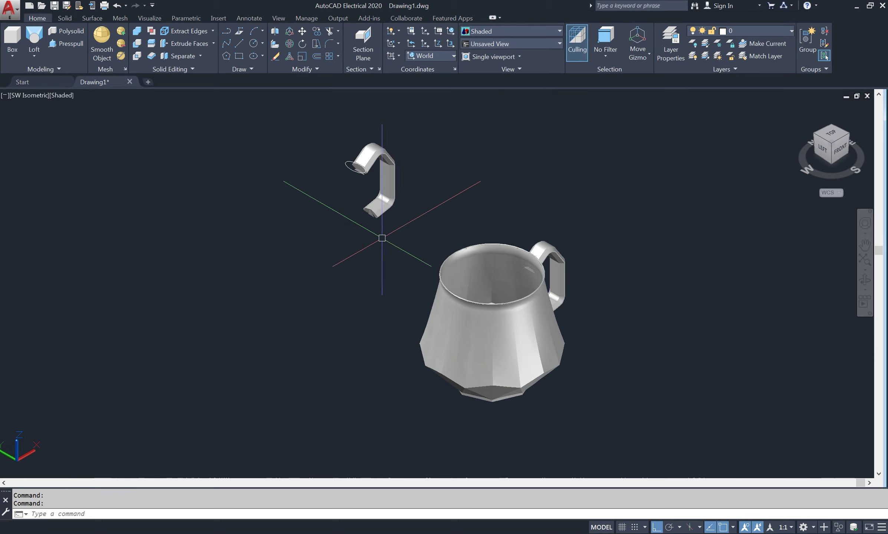
{"action": "scroll", "coordinate": [382, 238], "scroll_direction": "up", "scroll_amount": 2}
{"action": "scroll", "coordinate": [490, 278], "scroll_direction": "up", "scroll_amount": 2}
{"action": "scroll", "coordinate": [501, 303], "scroll_direction": "up", "scroll_amount": 1}
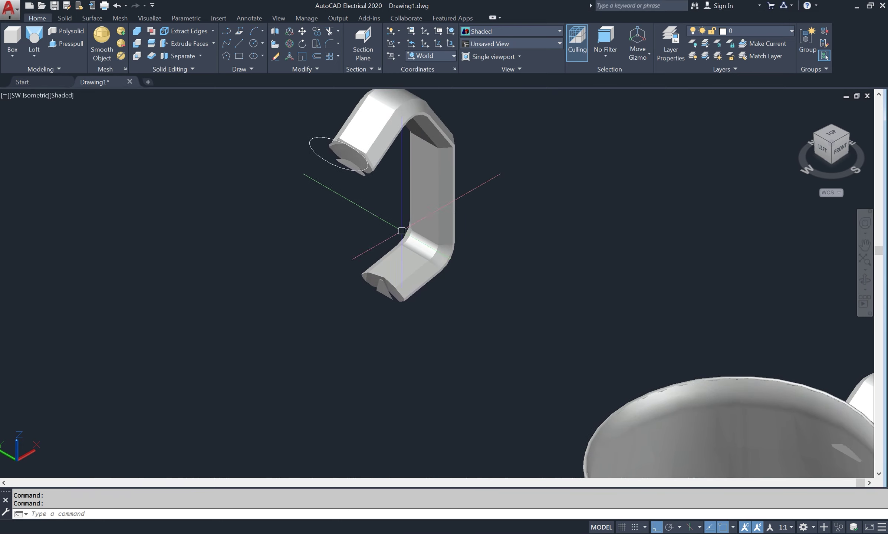
{"action": "scroll", "coordinate": [336, 164], "scroll_direction": "up", "scroll_amount": 2}
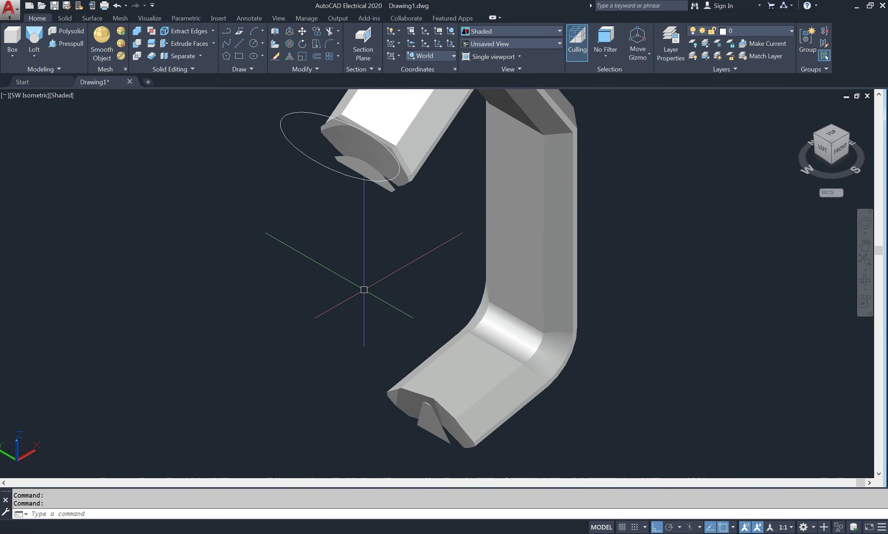
{"action": "type", "text": "m"}
{"action": "key", "text": "Return"}
{"action": "left_click", "coordinate": [326, 179]}
{"action": "key", "text": "Return"}
{"action": "left_click", "coordinate": [357, 256]}
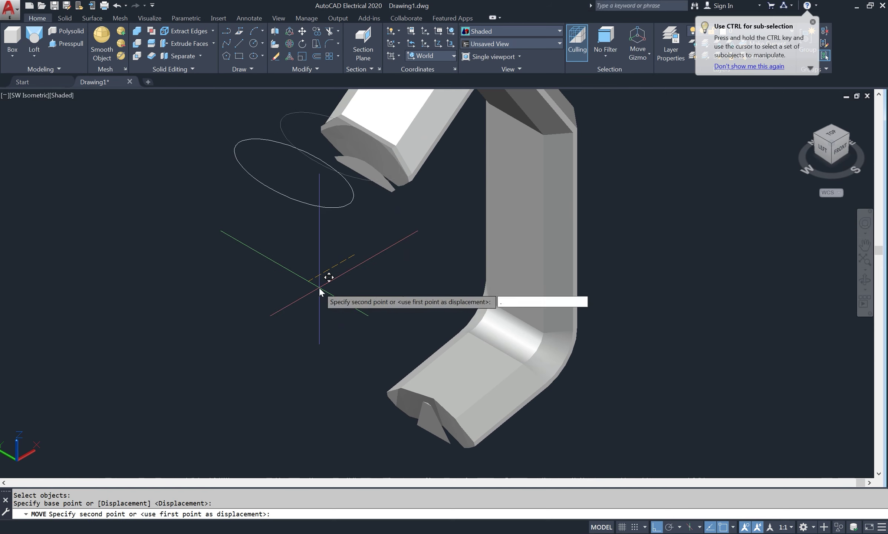
{"action": "type", "text": ".2"}
{"action": "key", "text": "Return"}
{"action": "key", "text": "ctrl+z"}
{"action": "key", "text": "ctrl+z"}
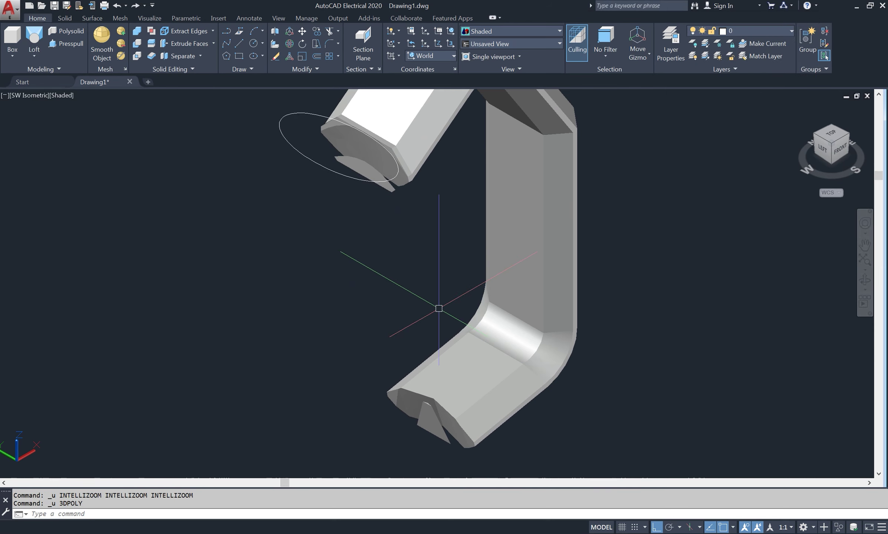
- Switch to 2D Wireframe and orbit and zoom onto the handle's open end
{"action": "left_click", "coordinate": [59, 96]}
{"action": "left_click", "coordinate": [78, 117]}
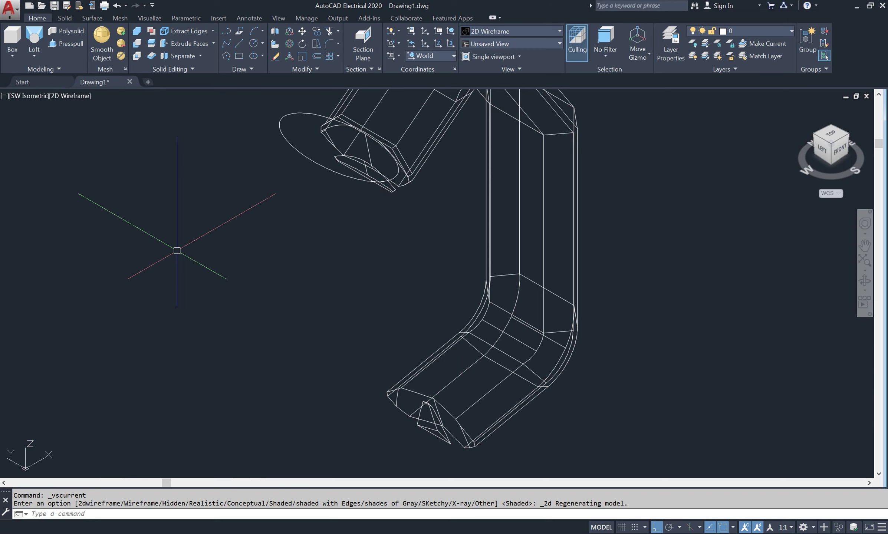
{"action": "mouse_move", "coordinate": [177, 250]}
{"action": "middle_mouse_down", "text": "shift"}
{"action": "mouse_move", "coordinate": [421, 382]}
{"action": "mouse_move", "coordinate": [347, 377]}
{"action": "middle_mouse_up", "text": "shift"}
{"action": "right_click", "coordinate": [246, 165]}
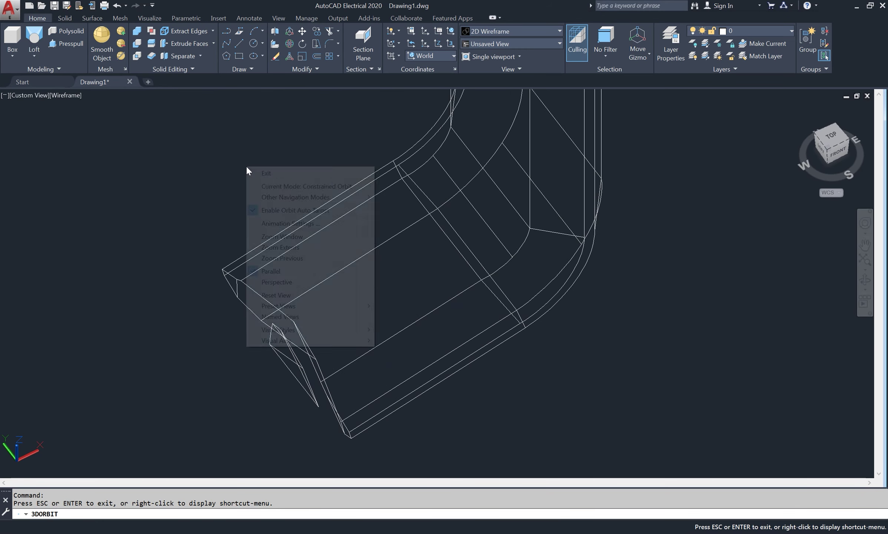
{"action": "left_click", "coordinate": [281, 174]}
{"action": "scroll", "coordinate": [263, 326], "scroll_direction": "up", "scroll_amount": 5}
{"action": "scroll", "coordinate": [269, 397], "scroll_direction": "up", "scroll_amount": 1}
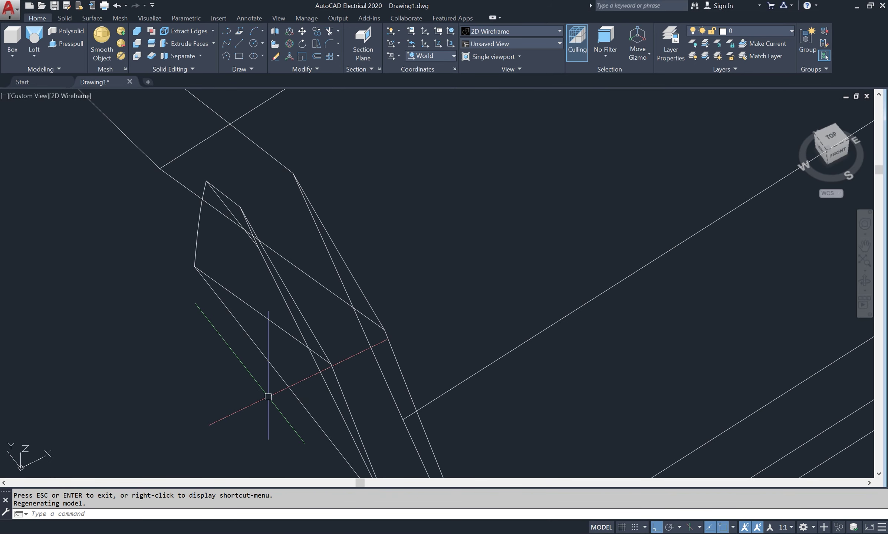
- Draw a 3D polyline path from the ellipse to the handle's lower end
{"action": "type", "text": "3p"}
{"action": "key", "text": "Return"}
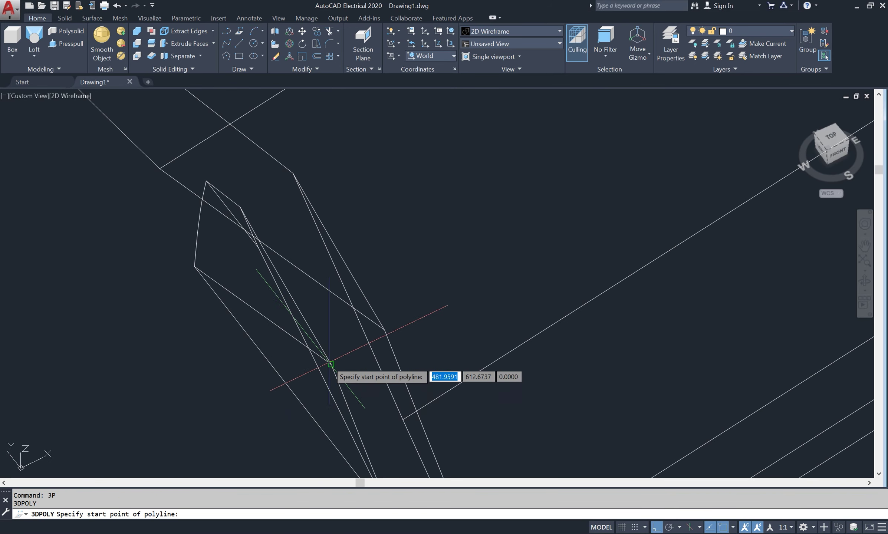
{"action": "scroll", "coordinate": [330, 365], "scroll_direction": "down", "scroll_amount": 3}
{"action": "scroll", "coordinate": [356, 419], "scroll_direction": "down", "scroll_amount": 3}
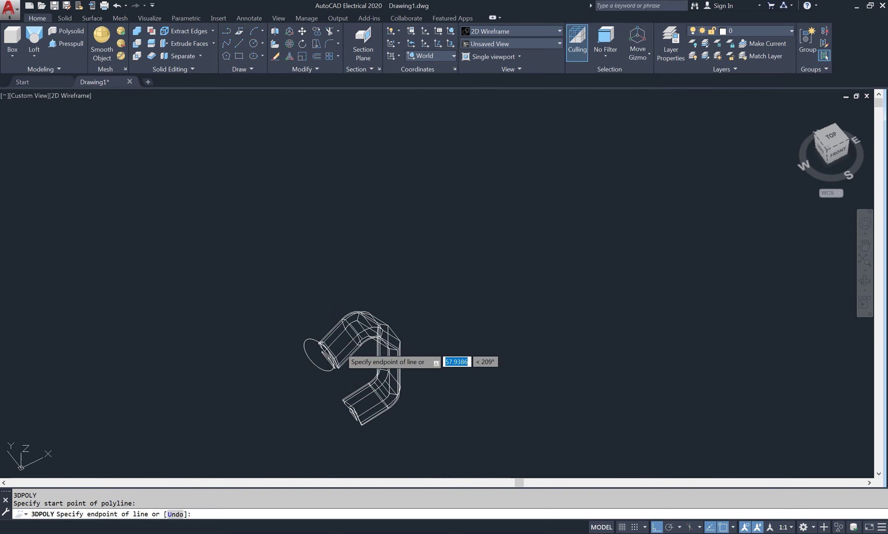
{"action": "scroll", "coordinate": [342, 348], "scroll_direction": "up", "scroll_amount": 5}
{"action": "scroll", "coordinate": [297, 358], "scroll_direction": "up", "scroll_amount": 6}
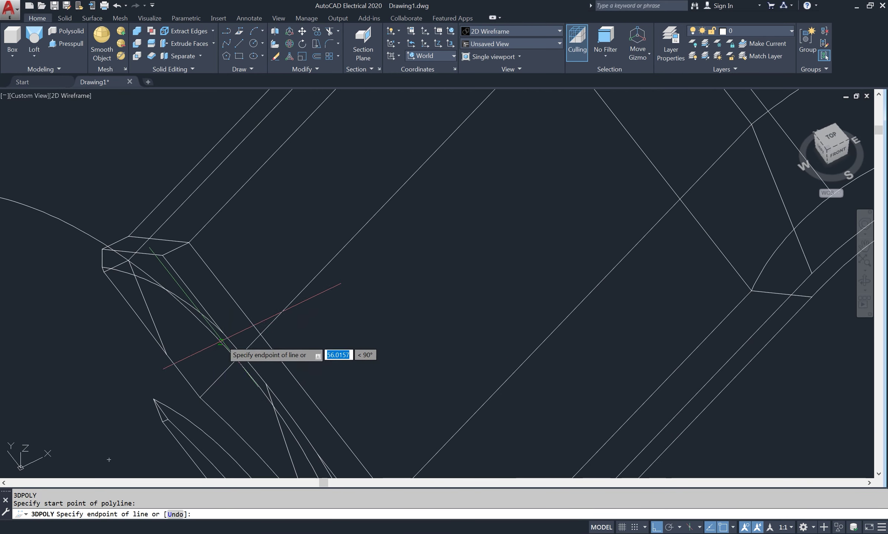
{"action": "scroll", "coordinate": [238, 334], "scroll_direction": "down", "scroll_amount": 5}
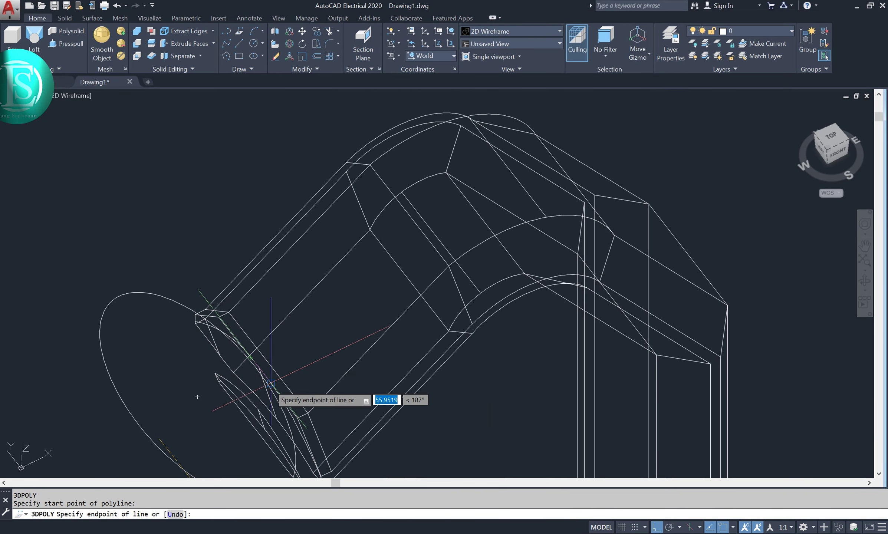
{"action": "scroll", "coordinate": [268, 358], "scroll_direction": "up", "scroll_amount": 3}
{"action": "left_click", "coordinate": [253, 358]}
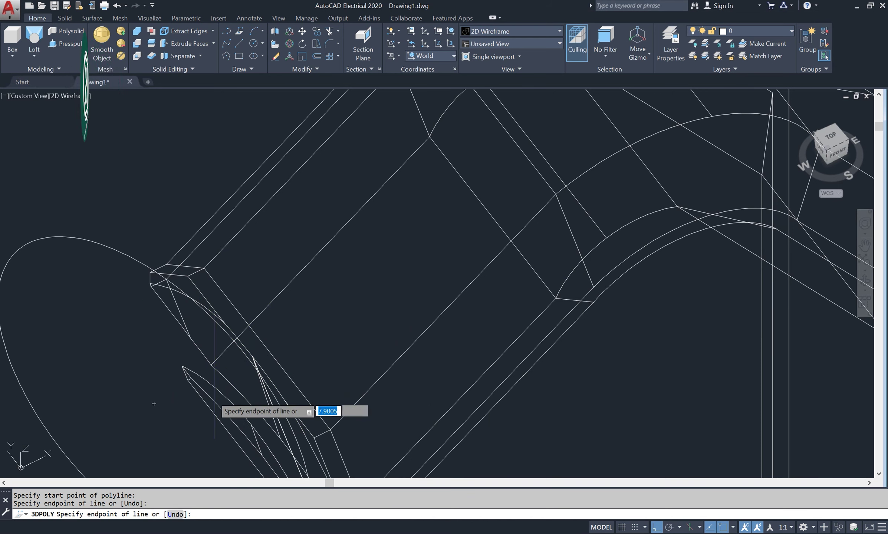
{"action": "key", "text": "Return"}
{"action": "scroll", "coordinate": [315, 371], "scroll_direction": "down", "scroll_amount": 8}
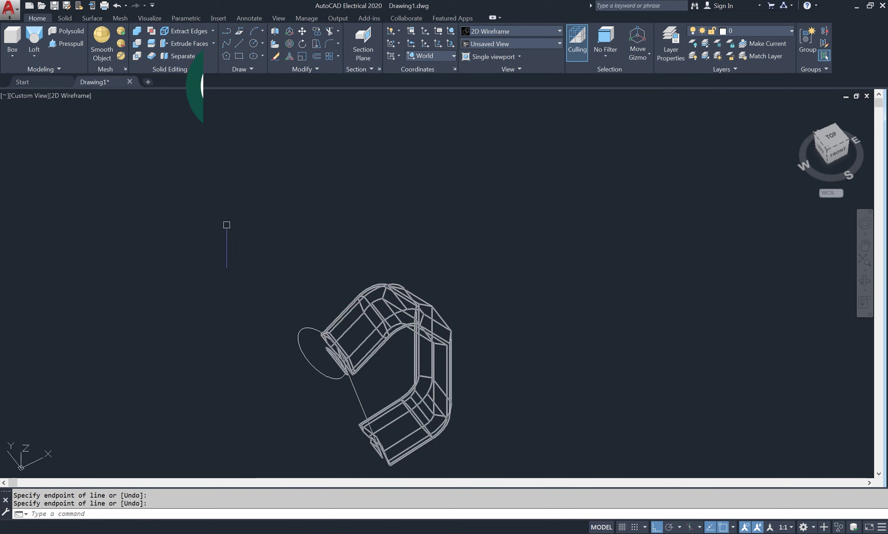
- Switch to the Shaded visual style and try stretching the path's end, then cancel
{"action": "left_click", "coordinate": [70, 97]}
{"action": "left_click", "coordinate": [103, 158]}
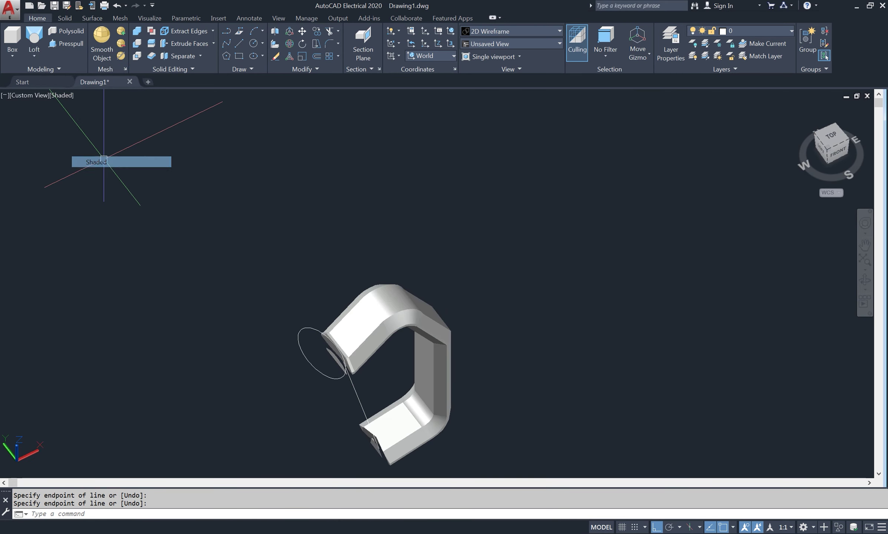
{"action": "scroll", "coordinate": [357, 385], "scroll_direction": "up", "scroll_amount": 2}
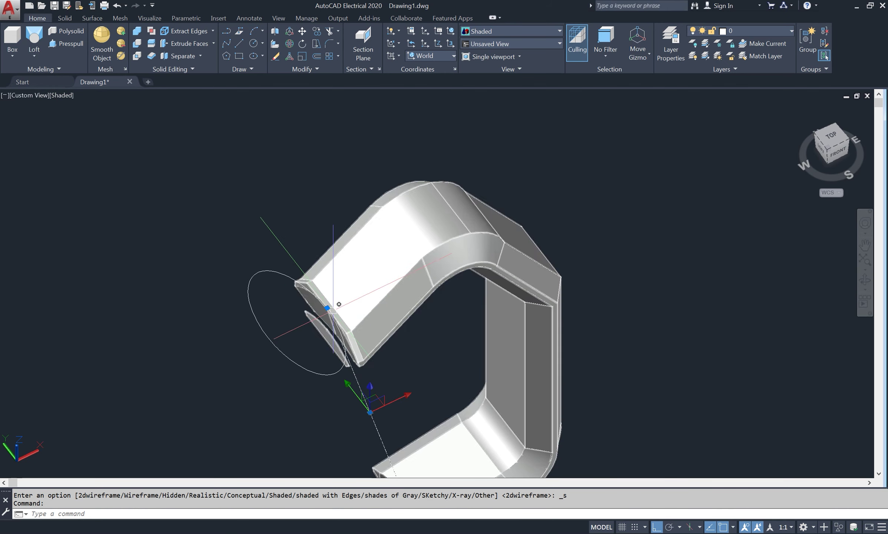
{"action": "scroll", "coordinate": [328, 299], "scroll_direction": "up", "scroll_amount": 4}
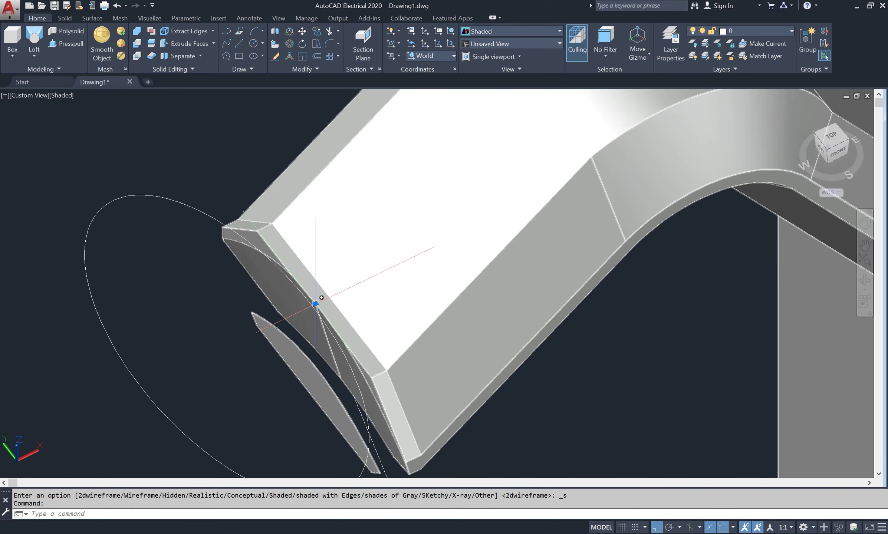
{"action": "left_click", "coordinate": [316, 303]}
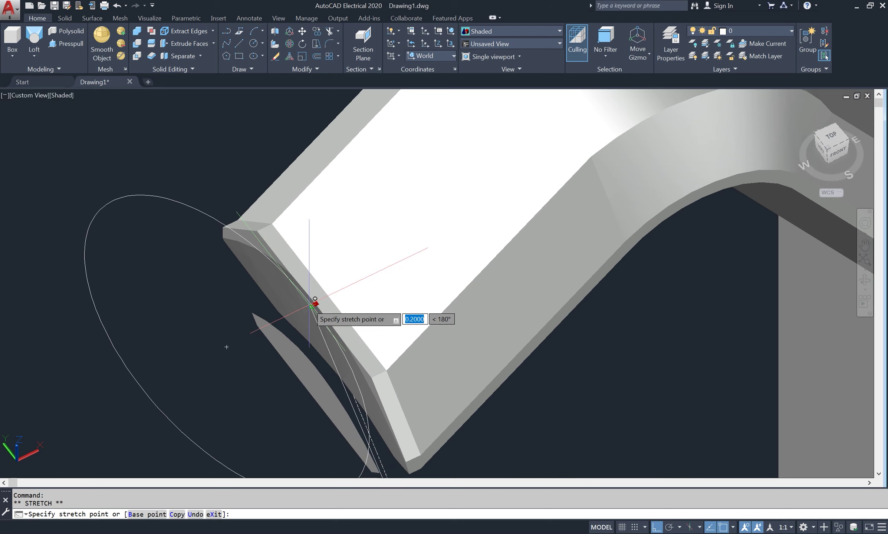
{"action": "left_click", "coordinate": [315, 299]}
{"action": "scroll", "coordinate": [315, 299], "scroll_direction": "down", "scroll_amount": 5}
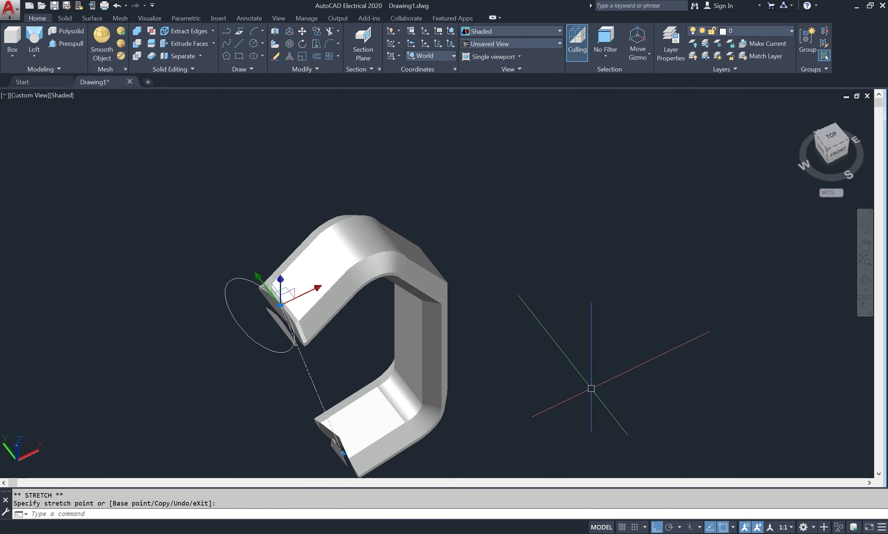
{"action": "key", "text": "Escape"}
{"action": "scroll", "coordinate": [475, 407], "scroll_direction": "up", "scroll_amount": 3}
{"action": "scroll", "coordinate": [550, 348], "scroll_direction": "up", "scroll_amount": 2}
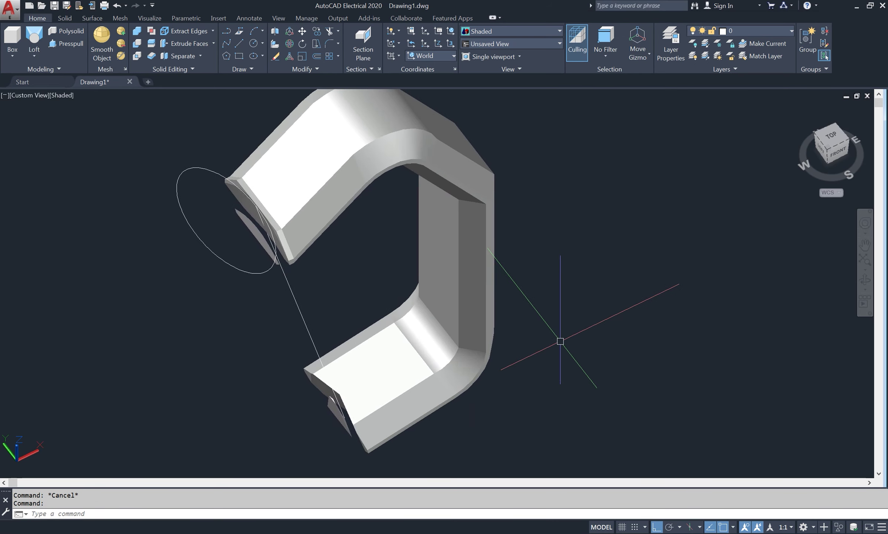
- Extrude the ellipse along the 3D polyline path into an elliptical cylinder
{"action": "type", "text": "ext"}
{"action": "key", "text": "Return"}
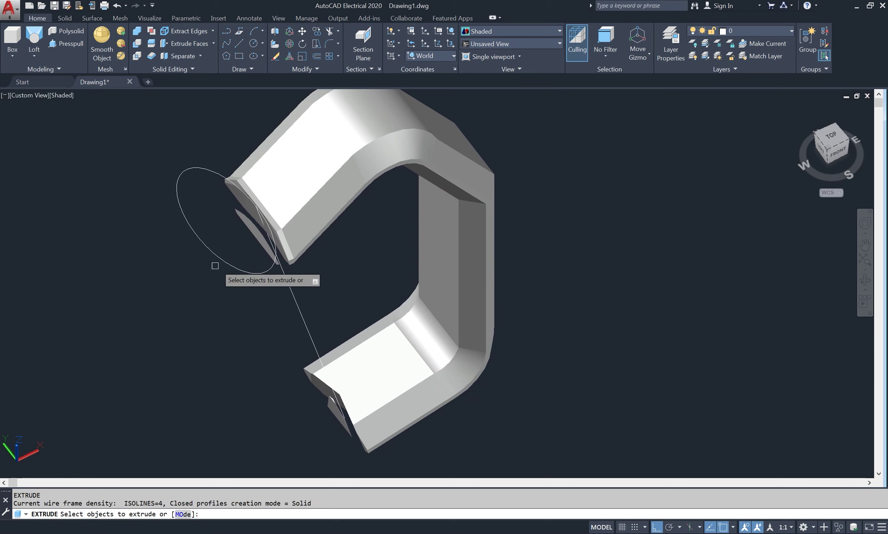
{"action": "left_click", "coordinate": [224, 264]}
{"action": "key", "text": "Return"}
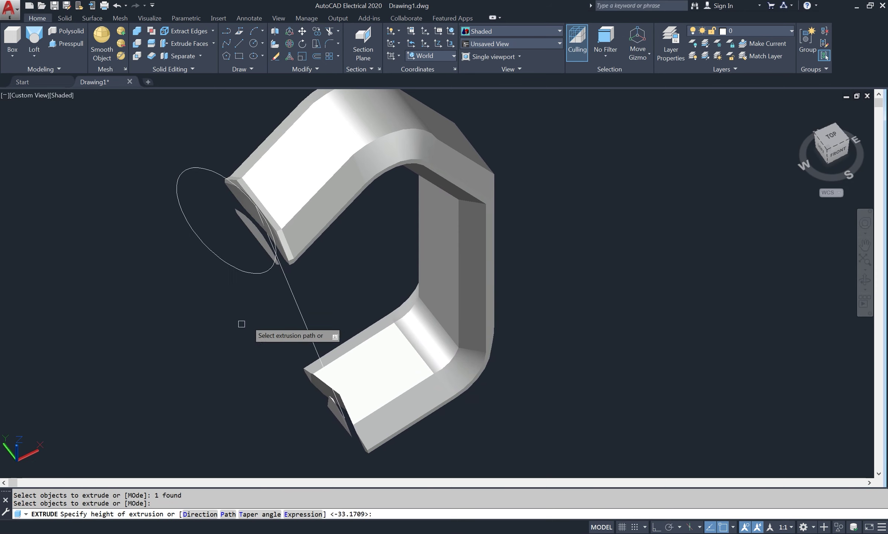
{"action": "type", "text": "p"}
{"action": "key", "text": "Return"}
{"action": "left_click", "coordinate": [312, 339]}
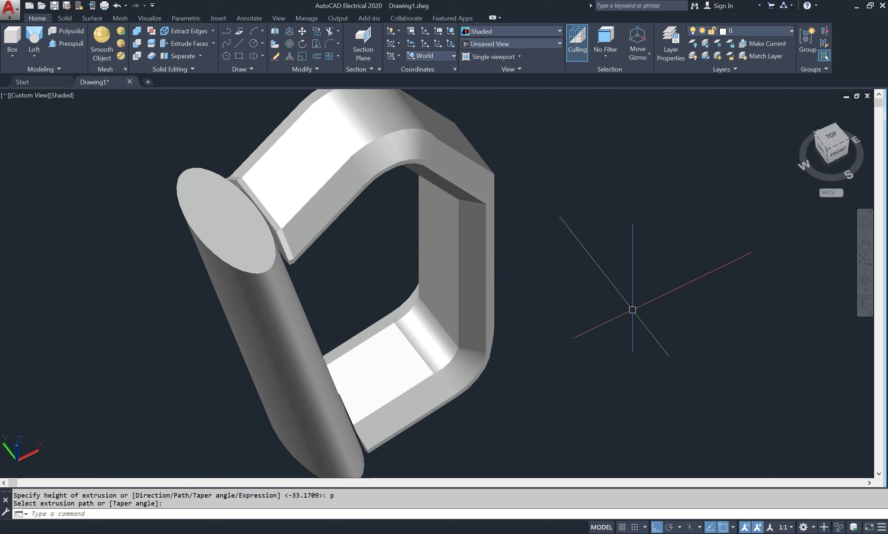
- Subtract the cylinder from the handle, inspect the cut by orbiting, then undo
{"action": "type", "text": "su"}
{"action": "key", "text": "Return"}
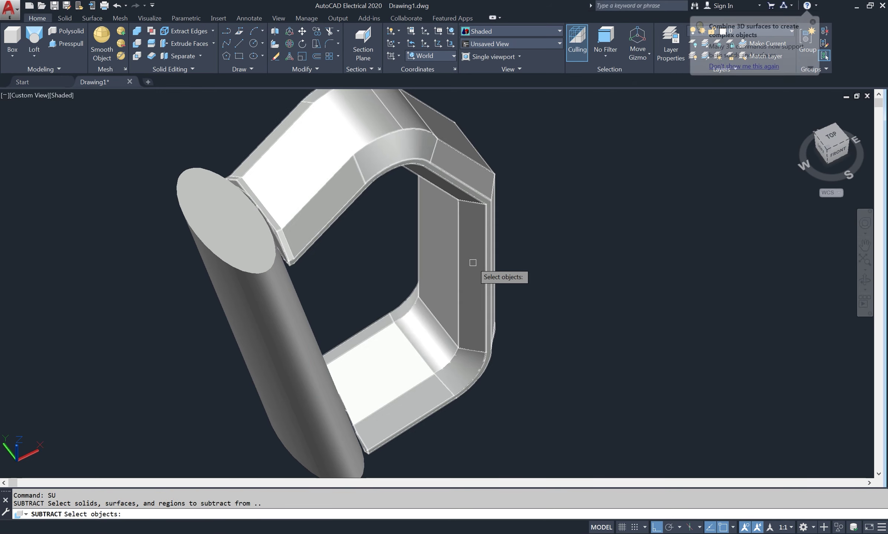
{"action": "left_click", "coordinate": [471, 256]}
{"action": "key", "text": "Return"}
{"action": "left_click", "coordinate": [291, 296]}
{"action": "key", "text": "Return"}
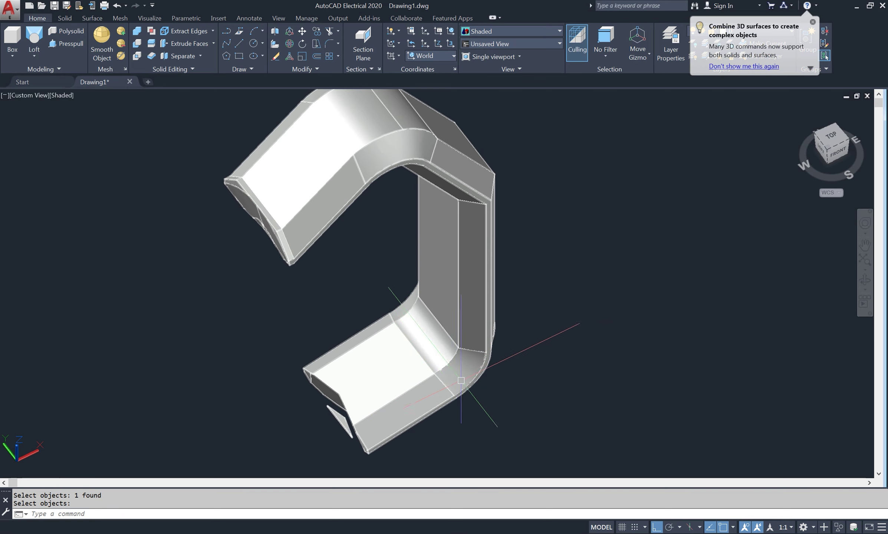
{"action": "mouse_move", "coordinate": [692, 323]}
{"action": "middle_mouse_down", "text": "shift"}
{"action": "mouse_move", "coordinate": [664, 236]}
{"action": "mouse_move", "coordinate": [672, 287]}
{"action": "middle_mouse_up", "text": "shift"}
{"action": "mouse_move", "coordinate": [611, 282]}
{"action": "left_mouse_down"}
{"action": "mouse_move", "coordinate": [590, 305]}
{"action": "mouse_move", "coordinate": [561, 264]}
{"action": "left_mouse_up"}
{"action": "right_click", "coordinate": [561, 264]}
{"action": "left_click", "coordinate": [593, 271]}
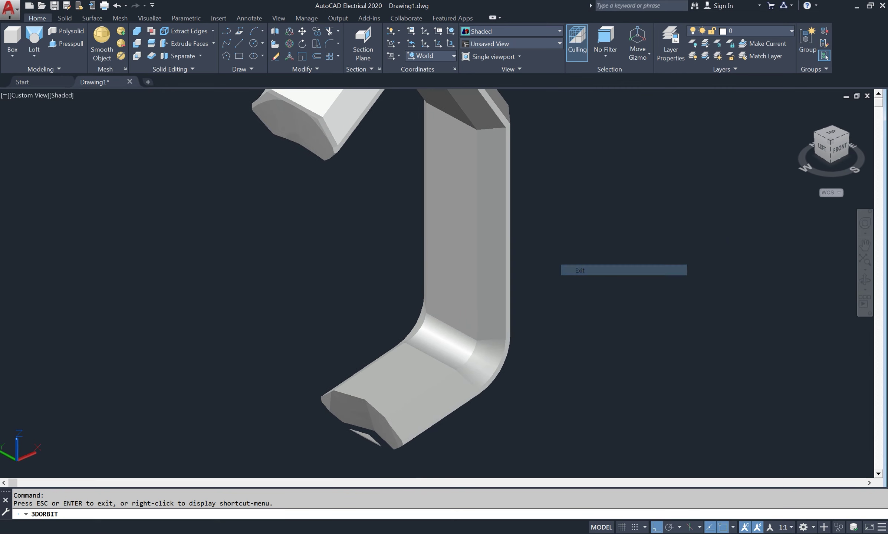
{"action": "key", "text": "ctrl+z"}
{"action": "key", "text": "ctrl+z"}
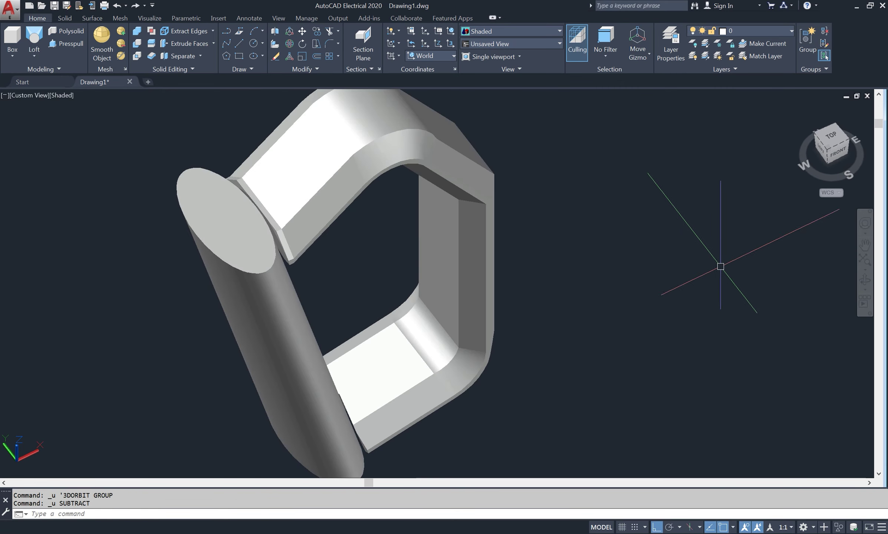
- Orbit under the cylinder and Presspull its bottom end face further down
{"action": "left_click", "coordinate": [864, 282]}
{"action": "left_click_drag", "start_coordinate": [505, 298], "coordinate": [509, 178]}
{"action": "right_click", "coordinate": [503, 187]}
{"action": "left_click", "coordinate": [504, 187]}
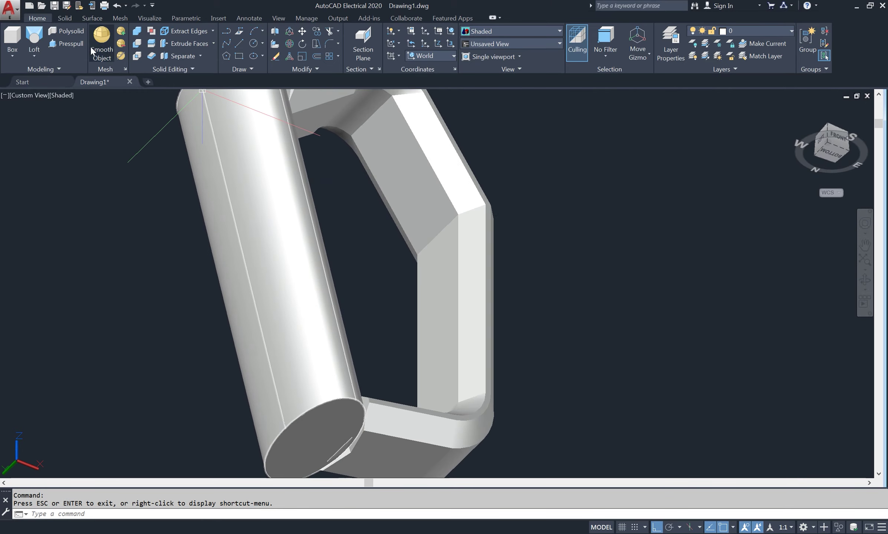
{"action": "left_click", "coordinate": [71, 43]}
{"action": "left_click", "coordinate": [316, 437]}
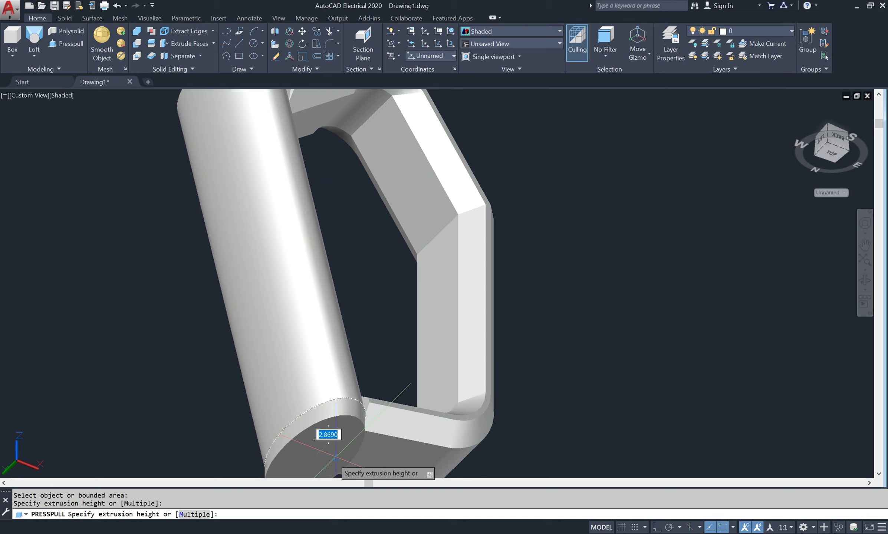
{"action": "left_click", "coordinate": [356, 443]}
{"action": "scroll", "coordinate": [779, 278], "scroll_direction": "down", "scroll_amount": 4}
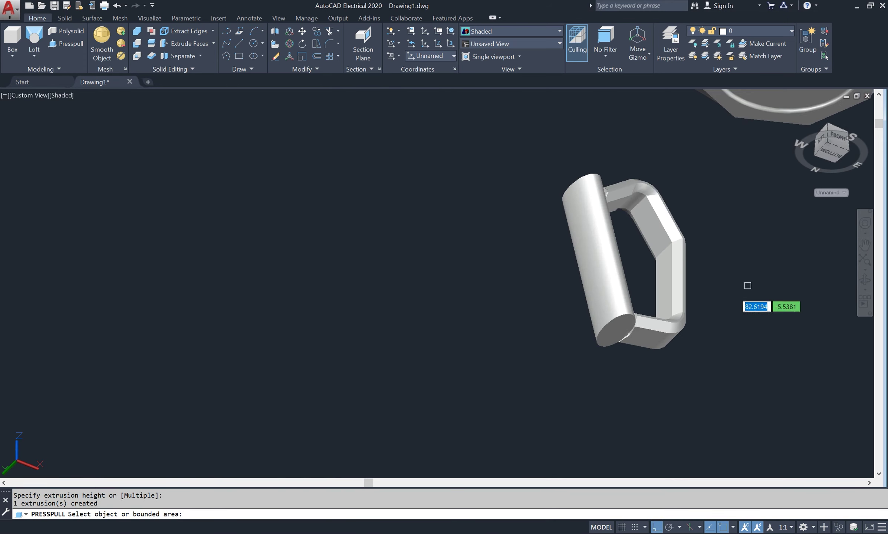
{"action": "scroll", "coordinate": [637, 340], "scroll_direction": "up", "scroll_amount": 3}
{"action": "left_click", "coordinate": [571, 312]}
{"action": "left_click", "coordinate": [562, 375]}
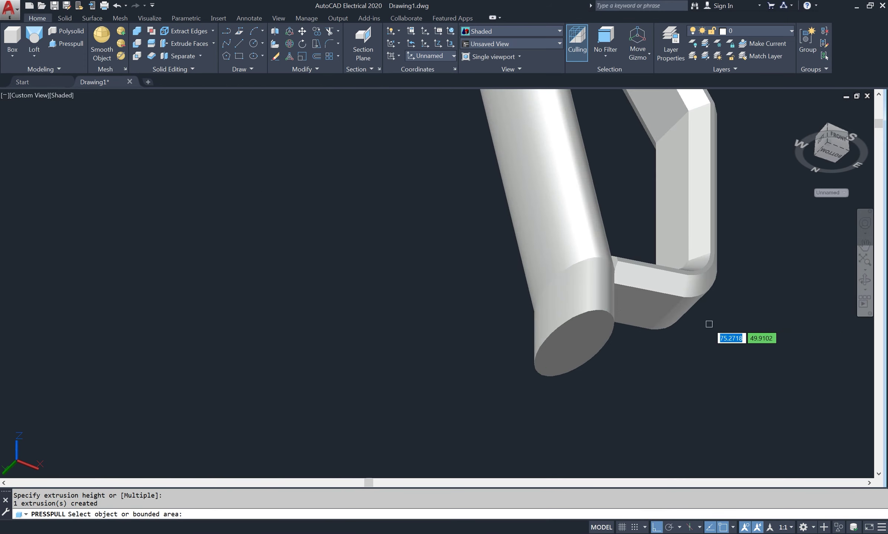
{"action": "key", "text": "Escape"}
{"action": "mouse_move", "coordinate": [853, 290]}
{"action": "middle_mouse_down", "text": "shift"}
{"action": "mouse_move", "coordinate": [722, 288]}
{"action": "mouse_move", "coordinate": [674, 302]}
{"action": "mouse_move", "coordinate": [684, 334]}
{"action": "mouse_move", "coordinate": [753, 413]}
{"action": "mouse_move", "coordinate": [693, 439]}
{"action": "mouse_move", "coordinate": [688, 430]}
{"action": "middle_mouse_up", "text": "shift"}
- Subtract the elliptical cylinder from the loose handle to trim its ends
{"action": "middle_click_drag", "start_coordinate": [658, 323], "coordinate": [546, 364]}
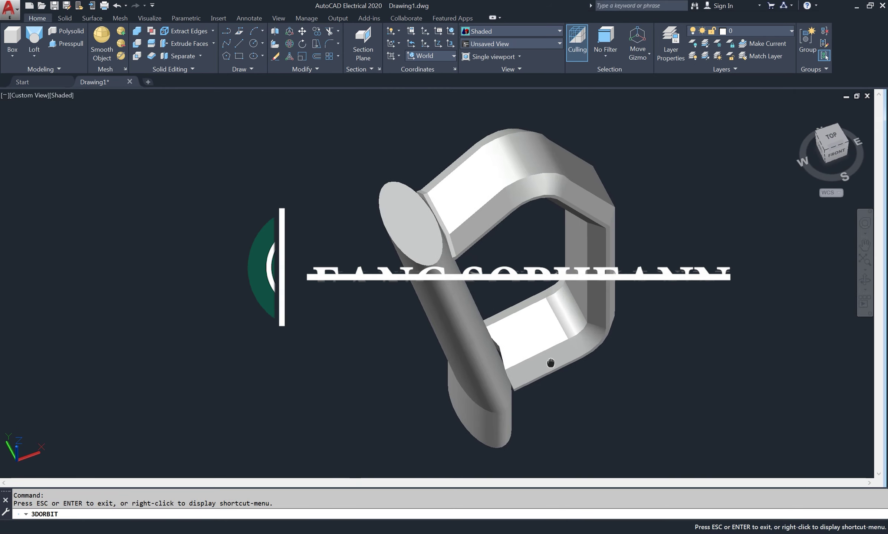
{"action": "right_click", "coordinate": [715, 166]}
{"action": "left_click", "coordinate": [734, 172]}
{"action": "type", "text": "su"}
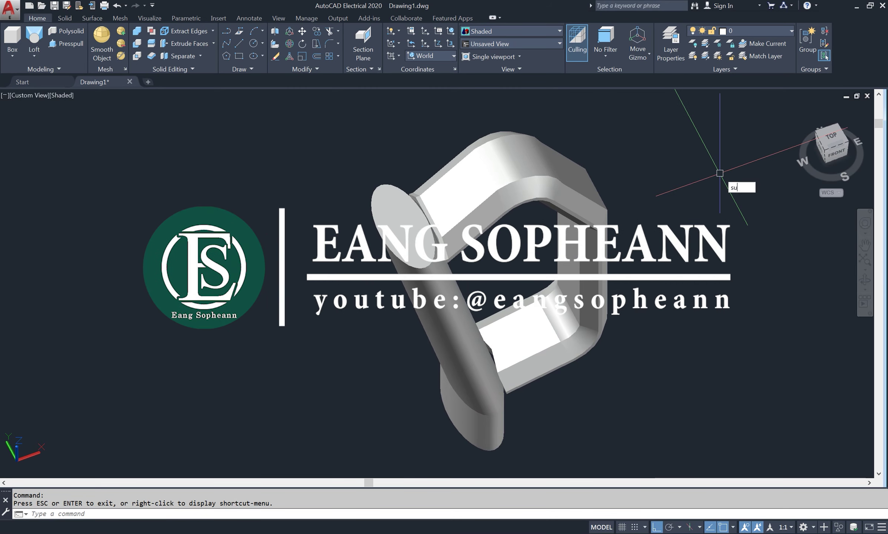
{"action": "key", "text": "Return"}
{"action": "left_click", "coordinate": [586, 195]}
{"action": "key", "text": "Return"}
{"action": "left_click", "coordinate": [443, 305]}
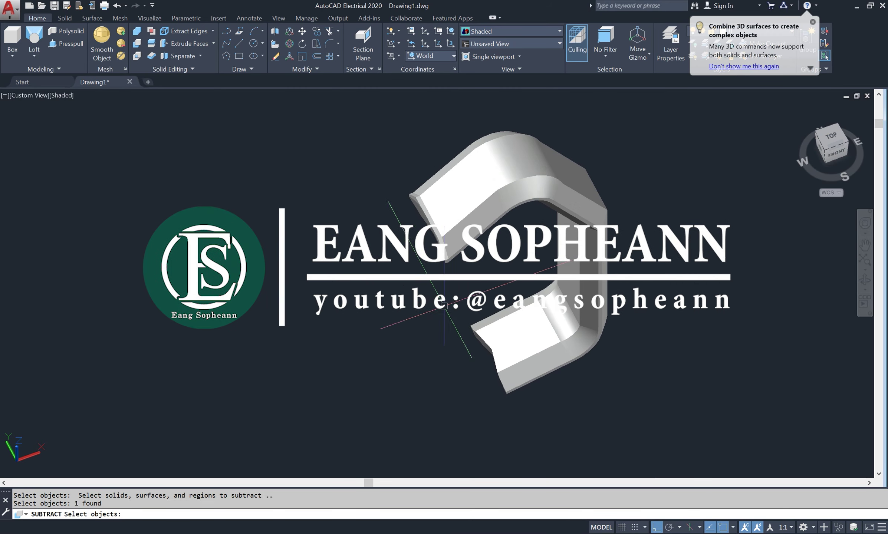
{"action": "key", "text": "Return"}
- Zoom out to SE Isometric showing the mug and the trimmed handle copy
{"action": "scroll", "coordinate": [408, 289], "scroll_direction": "down", "scroll_amount": 4}
{"action": "scroll", "coordinate": [339, 260], "scroll_direction": "down", "scroll_amount": 4}
{"action": "scroll", "coordinate": [339, 260], "scroll_direction": "down", "scroll_amount": 2}
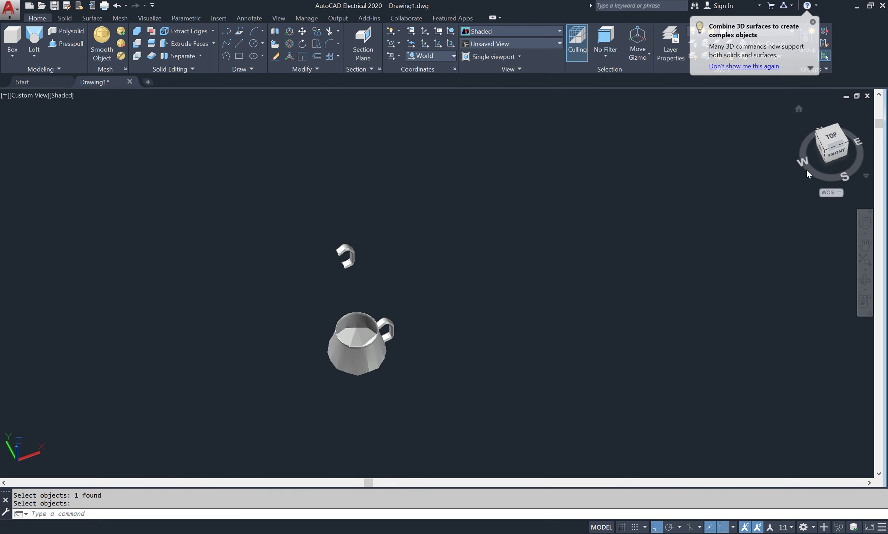
{"action": "left_click", "coordinate": [846, 144]}
{"action": "scroll", "coordinate": [410, 313], "scroll_direction": "up", "scroll_amount": 5}
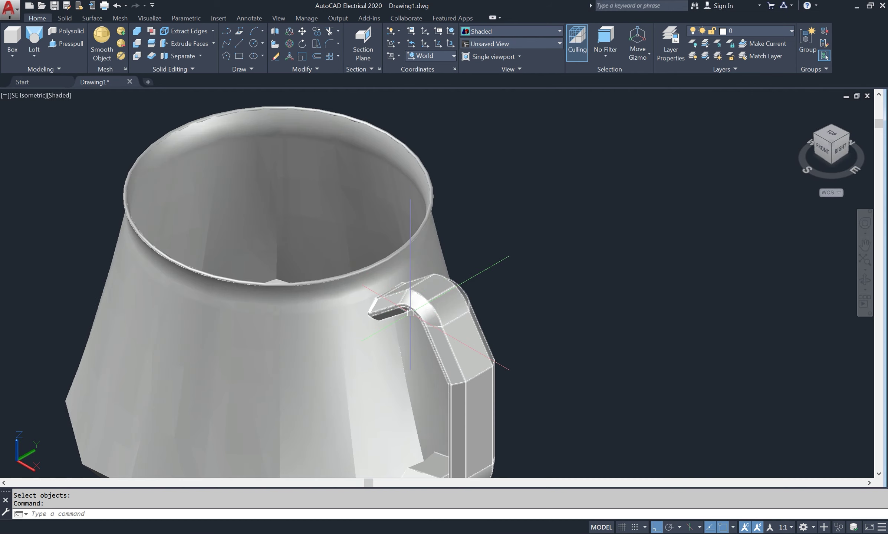
{"action": "scroll", "coordinate": [415, 299], "scroll_direction": "up", "scroll_amount": 2}
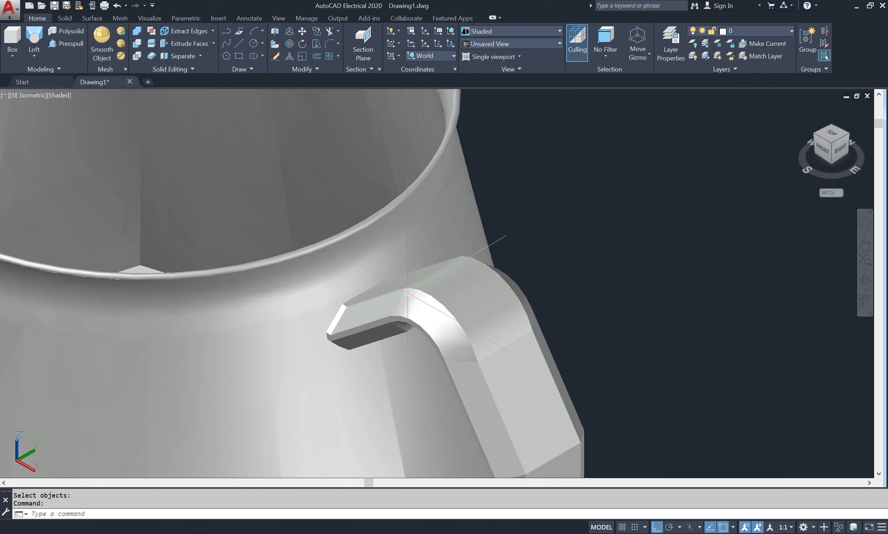
{"action": "scroll", "coordinate": [387, 291], "scroll_direction": "down", "scroll_amount": 3}
{"action": "scroll", "coordinate": [400, 293], "scroll_direction": "down", "scroll_amount": 2}
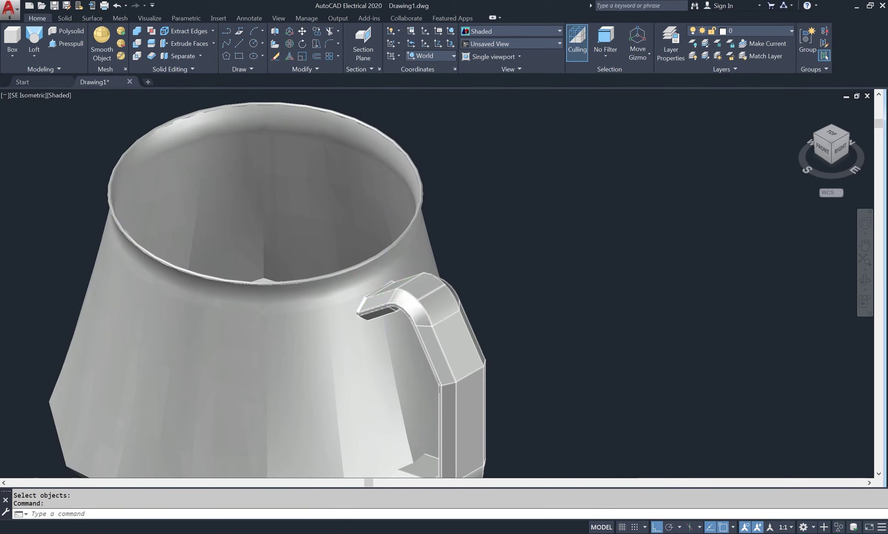
{"action": "scroll", "coordinate": [403, 294], "scroll_direction": "down", "scroll_amount": 2}
- Move the loose handle copy by its inner tip onto the matching tip of the mug's handle
{"action": "key", "text": "Return"}
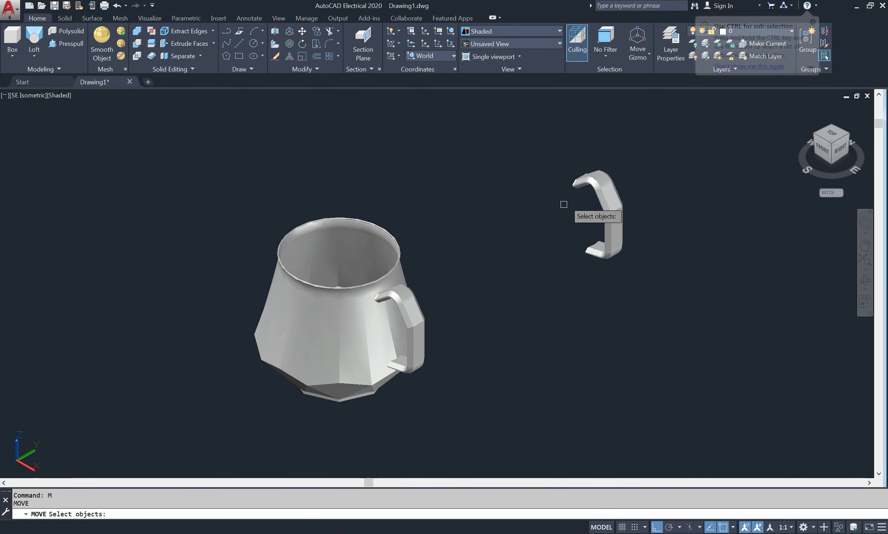
{"action": "left_click", "coordinate": [593, 177]}
{"action": "key", "text": "Return"}
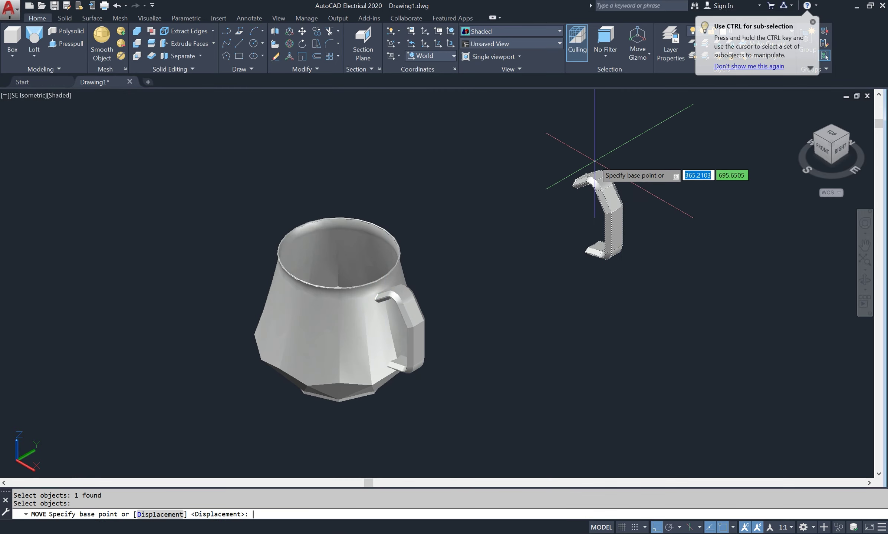
{"action": "scroll", "coordinate": [586, 172], "scroll_direction": "up", "scroll_amount": 3}
{"action": "scroll", "coordinate": [579, 179], "scroll_direction": "up", "scroll_amount": 2}
{"action": "scroll", "coordinate": [549, 207], "scroll_direction": "up", "scroll_amount": 2}
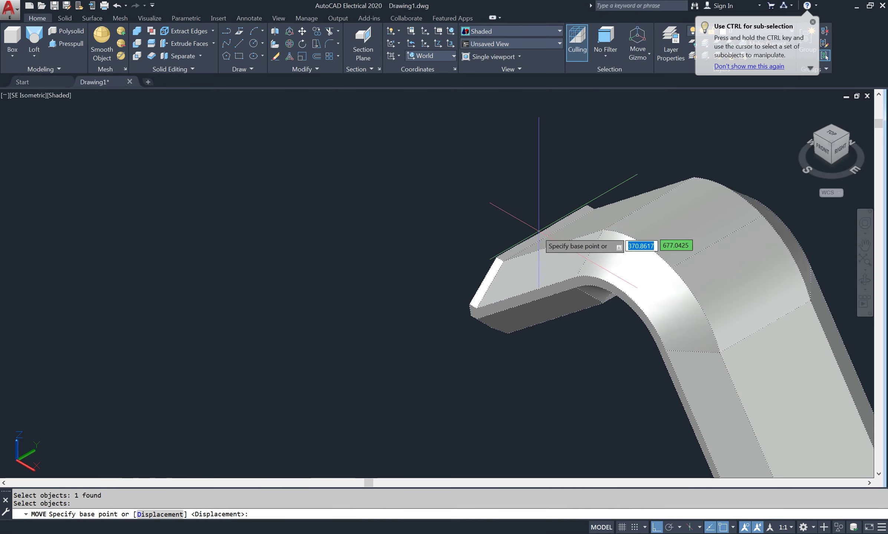
{"action": "left_click", "coordinate": [561, 219]}
{"action": "scroll", "coordinate": [574, 205], "scroll_direction": "down", "scroll_amount": 5}
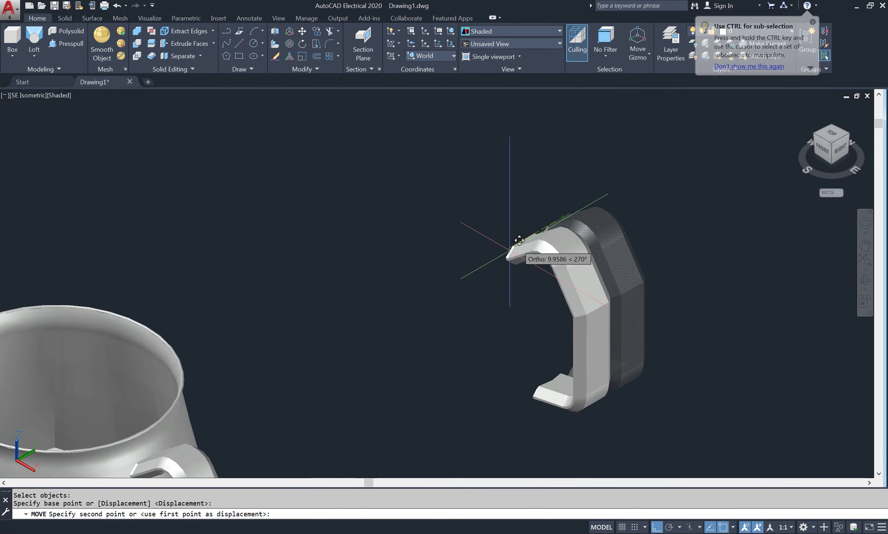
{"action": "scroll", "coordinate": [188, 432], "scroll_direction": "up", "scroll_amount": 4}
{"action": "scroll", "coordinate": [188, 432], "scroll_direction": "down", "scroll_amount": 3}
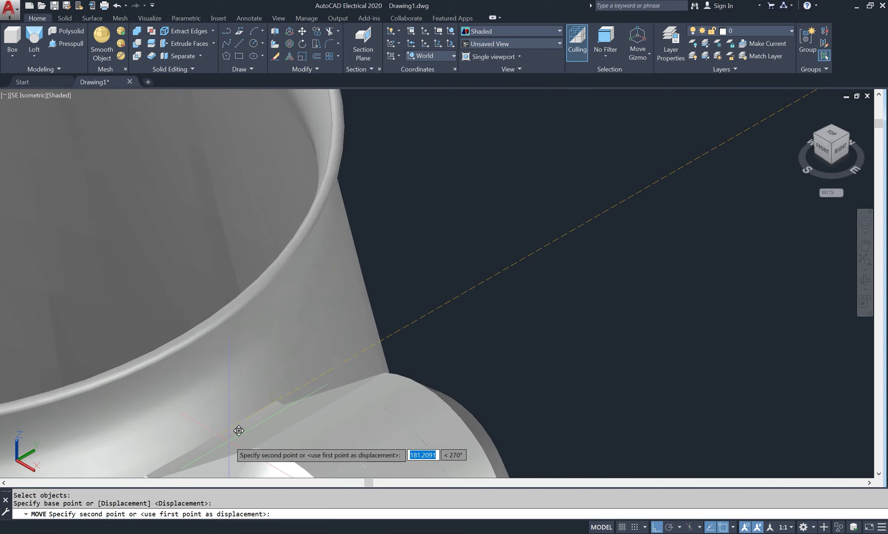
{"action": "scroll", "coordinate": [238, 423], "scroll_direction": "up", "scroll_amount": 5}
{"action": "middle_click_drag", "start_coordinate": [353, 306], "coordinate": [464, 213]}
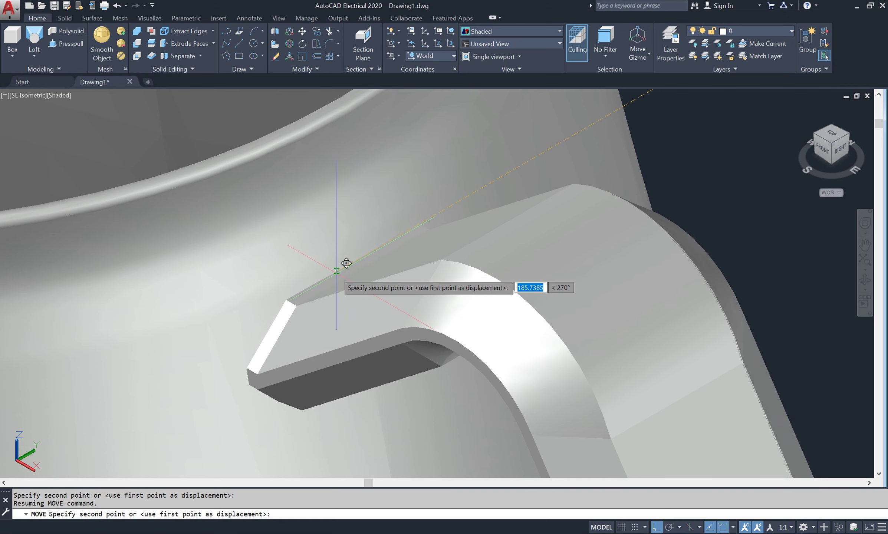
{"action": "scroll", "coordinate": [346, 261], "scroll_direction": "down", "scroll_amount": 1}
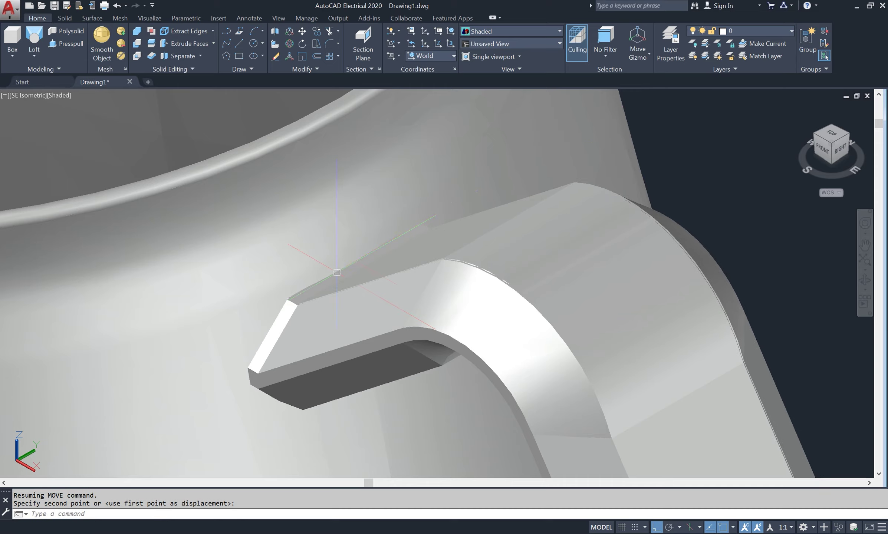
{"action": "scroll", "coordinate": [408, 238], "scroll_direction": "down", "scroll_amount": 4}
{"action": "scroll", "coordinate": [539, 207], "scroll_direction": "down", "scroll_amount": 1}
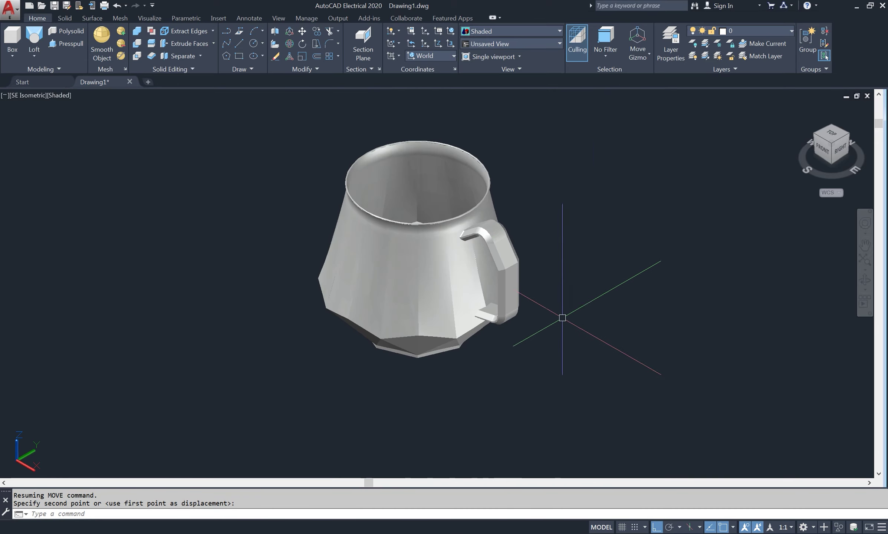
- Orbit to look into the mug and erase one of the two overlapping handles
{"action": "left_click", "coordinate": [865, 286]}
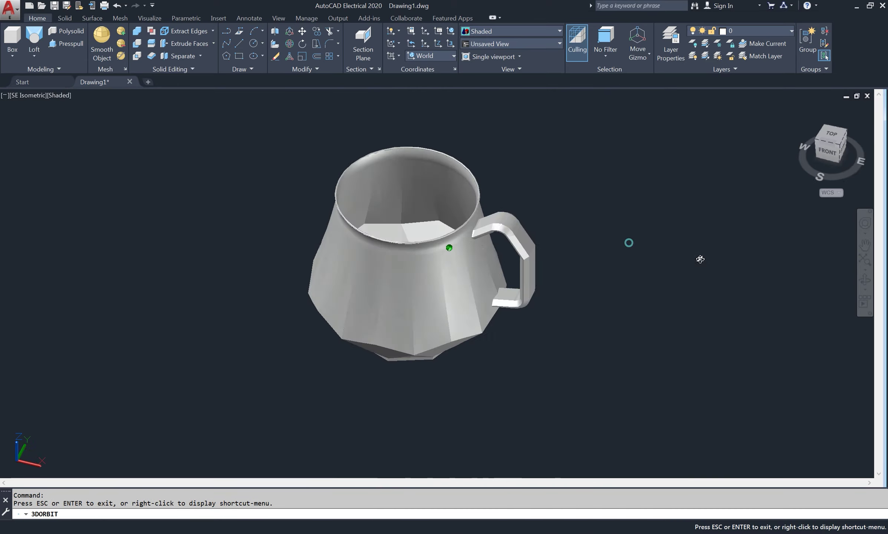
{"action": "mouse_move", "coordinate": [699, 257]}
{"action": "left_mouse_down"}
{"action": "mouse_move", "coordinate": [784, 277]}
{"action": "mouse_move", "coordinate": [626, 192]}
{"action": "left_mouse_up"}
{"action": "right_click", "coordinate": [589, 165]}
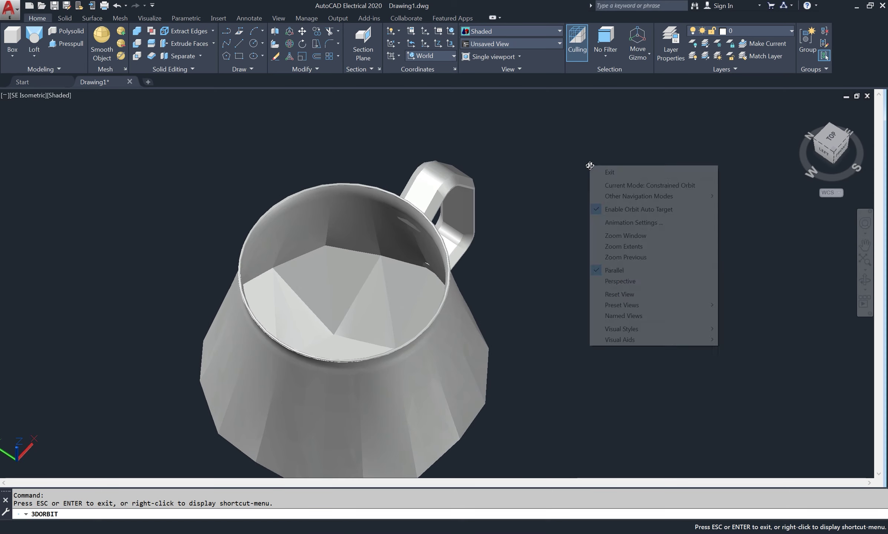
{"action": "left_click", "coordinate": [610, 172]}
{"action": "scroll", "coordinate": [393, 237], "scroll_direction": "up", "scroll_amount": 5}
{"action": "scroll", "coordinate": [389, 245], "scroll_direction": "up", "scroll_amount": 1}
{"action": "left_click", "coordinate": [389, 245]}
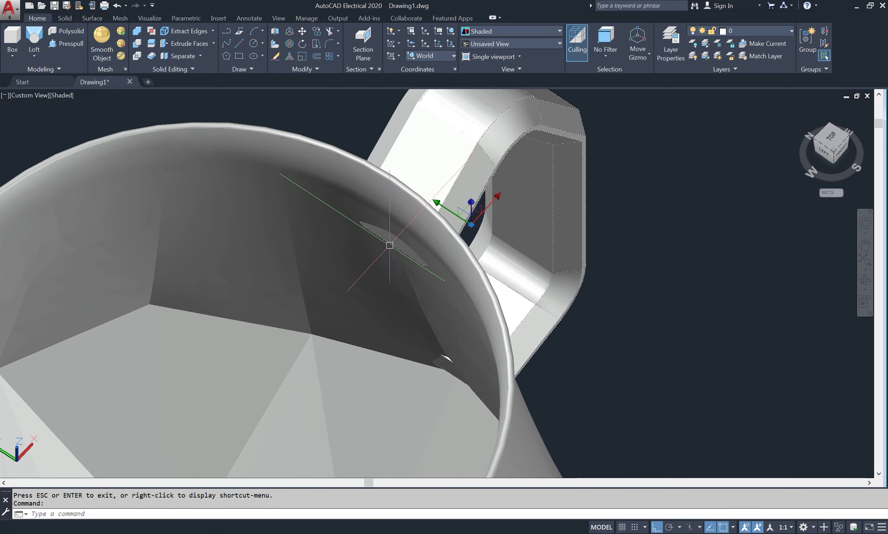
{"action": "type", "text": "e"}
{"action": "key", "text": "Return"}
- Union the remaining handle with the mug body into a single solid
{"action": "scroll", "coordinate": [650, 250], "scroll_direction": "down", "scroll_amount": 3}
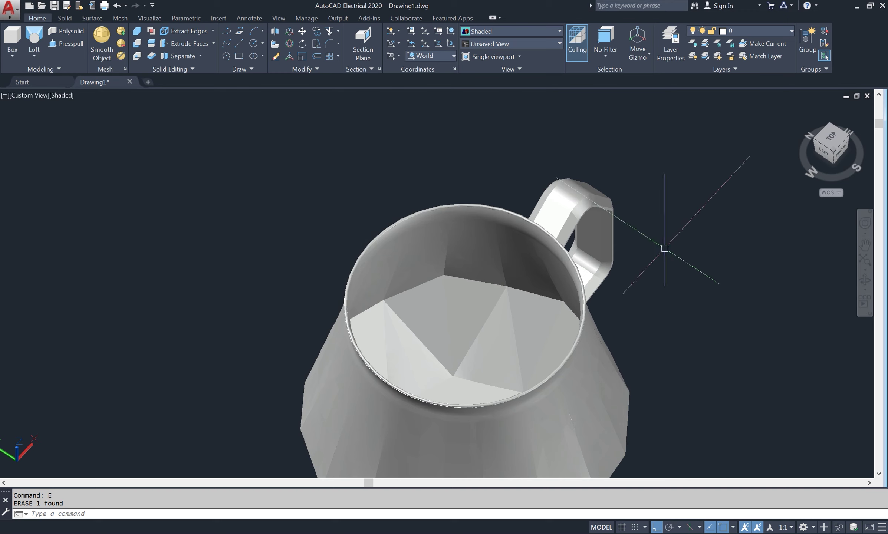
{"action": "mouse_move", "coordinate": [553, 370]}
{"action": "middle_mouse_down", "text": "shift"}
{"action": "mouse_move", "coordinate": [442, 292]}
{"action": "mouse_move", "coordinate": [397, 278]}
{"action": "mouse_move", "coordinate": [470, 280]}
{"action": "mouse_move", "coordinate": [420, 300]}
{"action": "mouse_move", "coordinate": [411, 284]}
{"action": "mouse_move", "coordinate": [493, 316]}
{"action": "mouse_move", "coordinate": [513, 336]}
{"action": "mouse_move", "coordinate": [603, 303]}
{"action": "mouse_move", "coordinate": [475, 327]}
{"action": "mouse_move", "coordinate": [516, 340]}
{"action": "mouse_move", "coordinate": [603, 283]}
{"action": "middle_mouse_up", "text": "shift"}
{"action": "right_click", "coordinate": [631, 230]}
{"action": "left_click", "coordinate": [644, 237]}
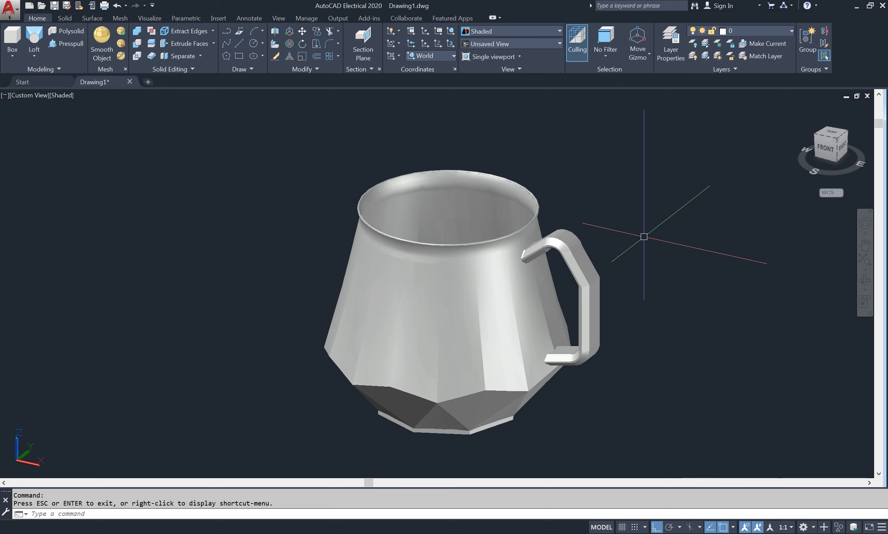
{"action": "type", "text": "uni"}
{"action": "key", "text": "Return"}
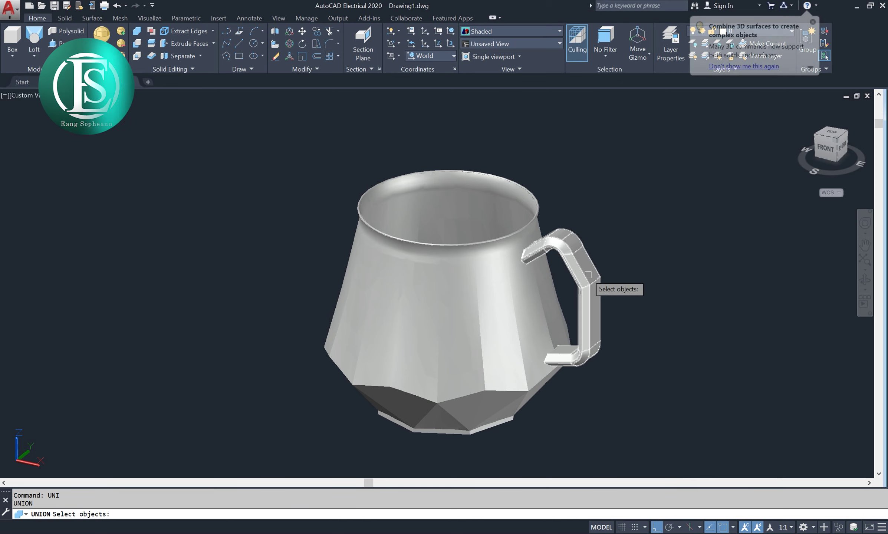
{"action": "left_click", "coordinate": [594, 288]}
{"action": "left_click", "coordinate": [515, 313]}
{"action": "key", "text": "Return"}
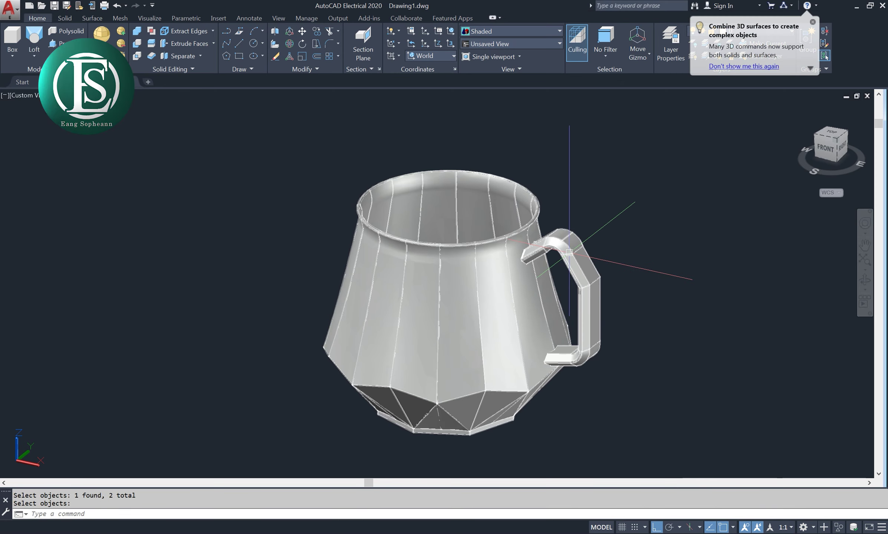
- Switch to a front view, then orbit to look down into the merged mug
{"action": "scroll", "coordinate": [584, 228], "scroll_direction": "down", "scroll_amount": 2}
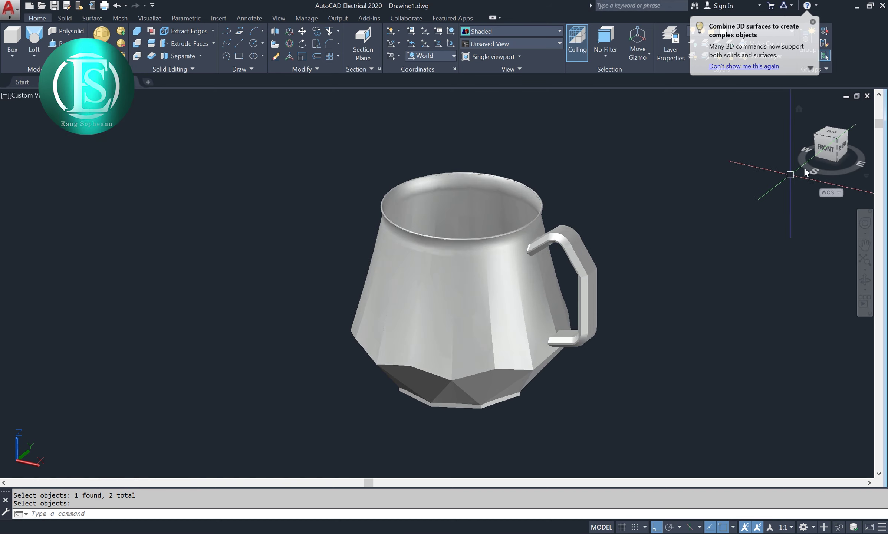
{"action": "left_click", "coordinate": [824, 153]}
{"action": "scroll", "coordinate": [679, 183], "scroll_direction": "up", "scroll_amount": 2}
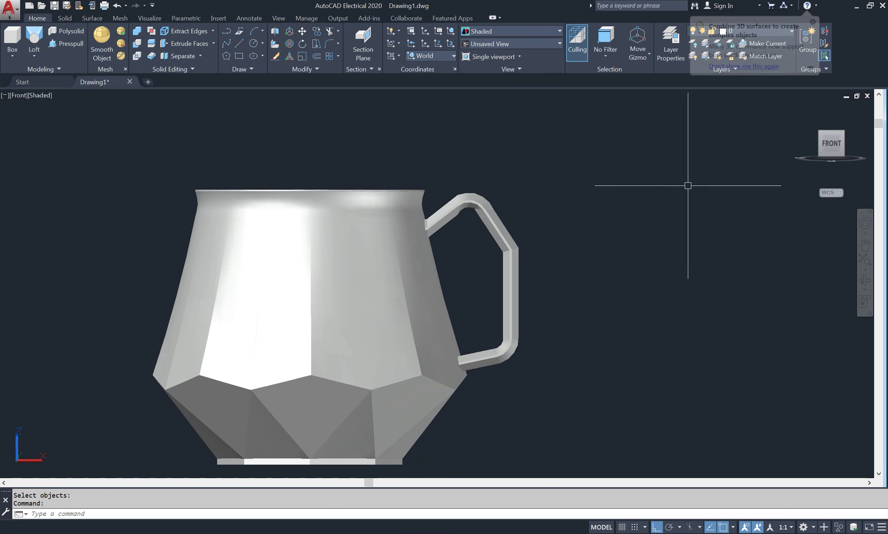
{"action": "scroll", "coordinate": [688, 197], "scroll_direction": "up", "scroll_amount": 1}
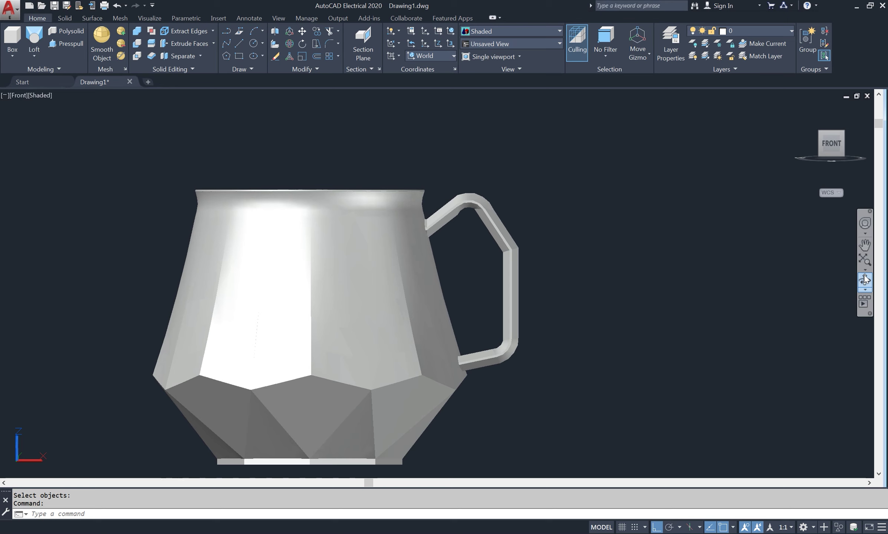
{"action": "left_click", "coordinate": [864, 280]}
{"action": "mouse_move", "coordinate": [526, 251]}
{"action": "left_mouse_down"}
{"action": "mouse_move", "coordinate": [525, 329]}
{"action": "mouse_move", "coordinate": [546, 347]}
{"action": "mouse_move", "coordinate": [555, 224]}
{"action": "left_mouse_up"}
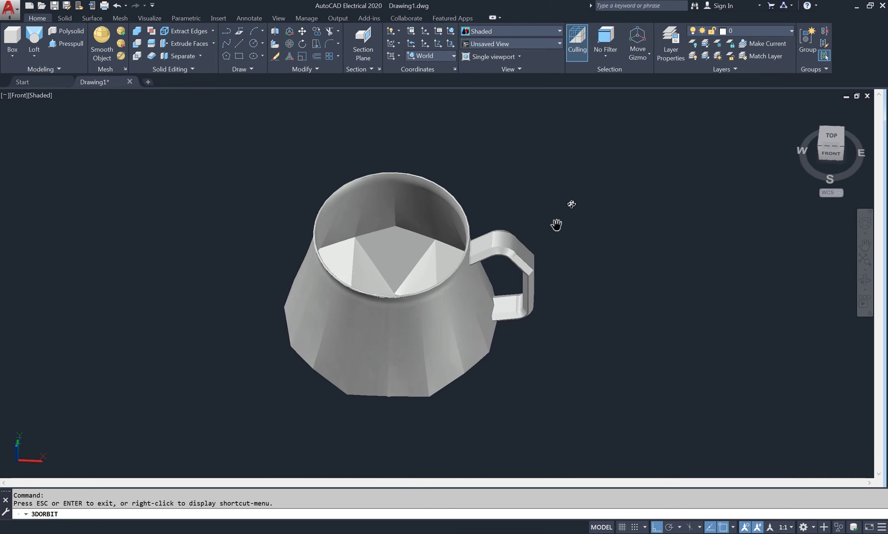
{"action": "right_click", "coordinate": [565, 203]}
{"action": "left_click", "coordinate": [586, 208]}
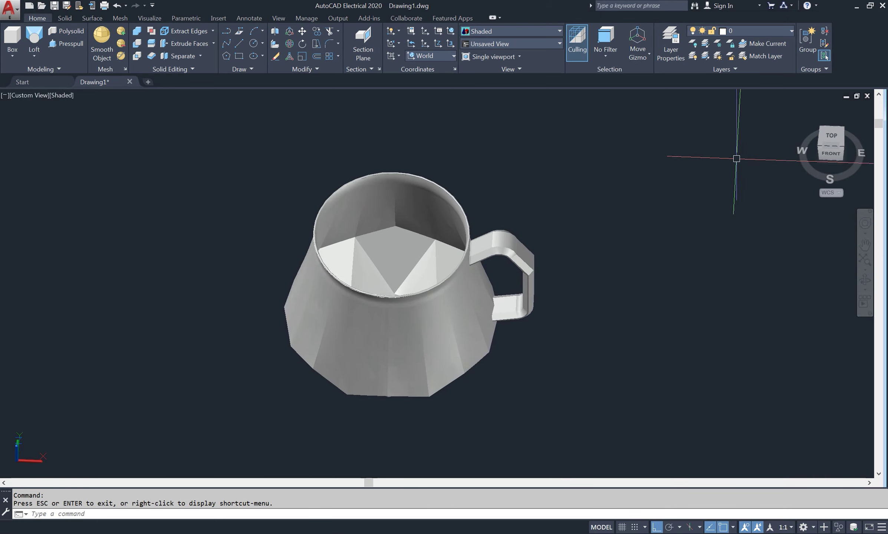
- Set the southeast isometric view, then pan and orbit the mug to a frontal framing
{"action": "left_click", "coordinate": [820, 149]}
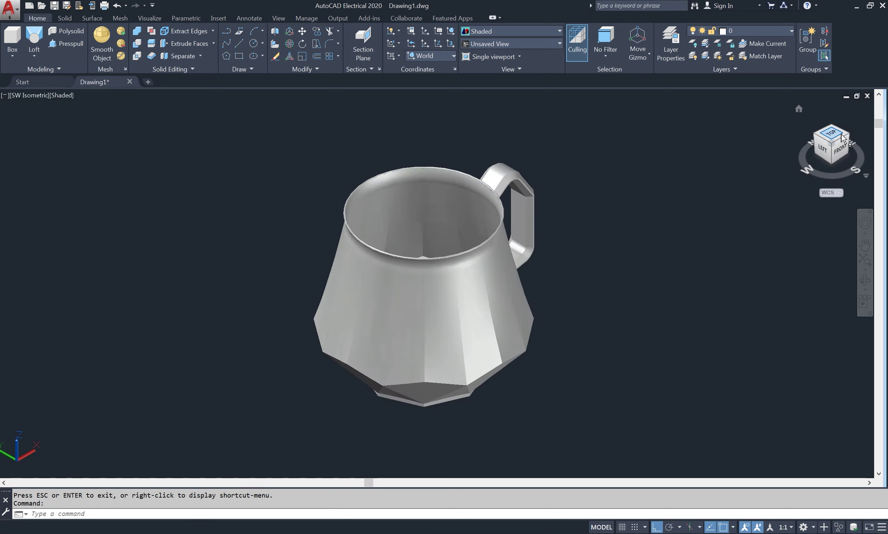
{"action": "left_click", "coordinate": [847, 134]}
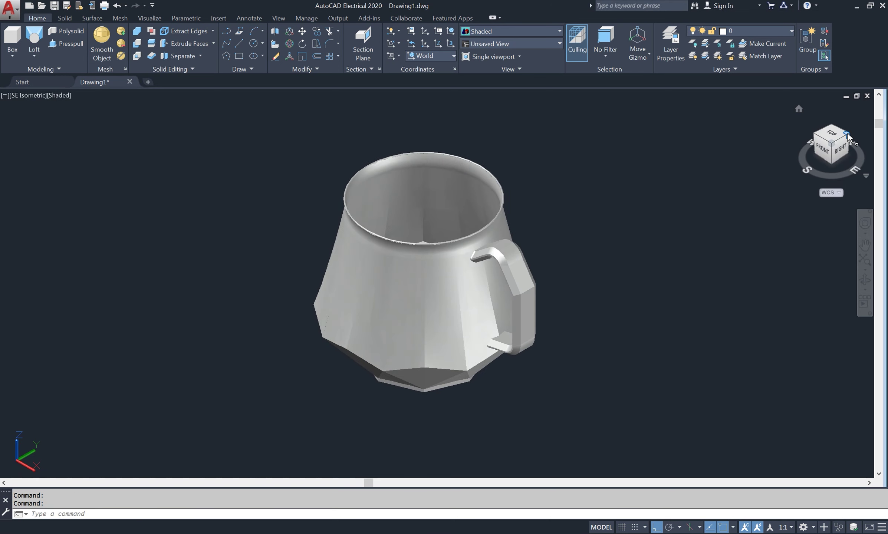
{"action": "scroll", "coordinate": [589, 269], "scroll_direction": "up", "scroll_amount": 2}
{"action": "middle_click_drag", "start_coordinate": [560, 275], "coordinate": [616, 267]}
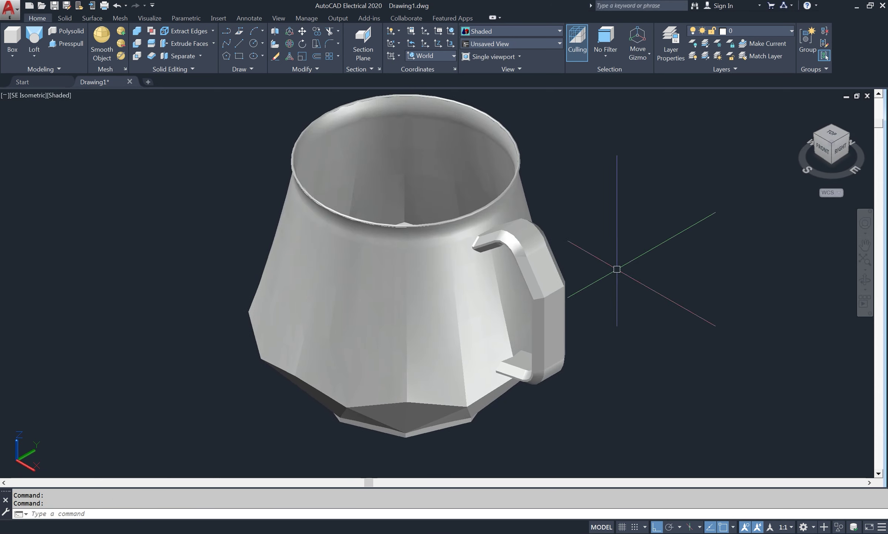
{"action": "middle_click_drag", "start_coordinate": [624, 327], "coordinate": [668, 313], "text": "shift"}
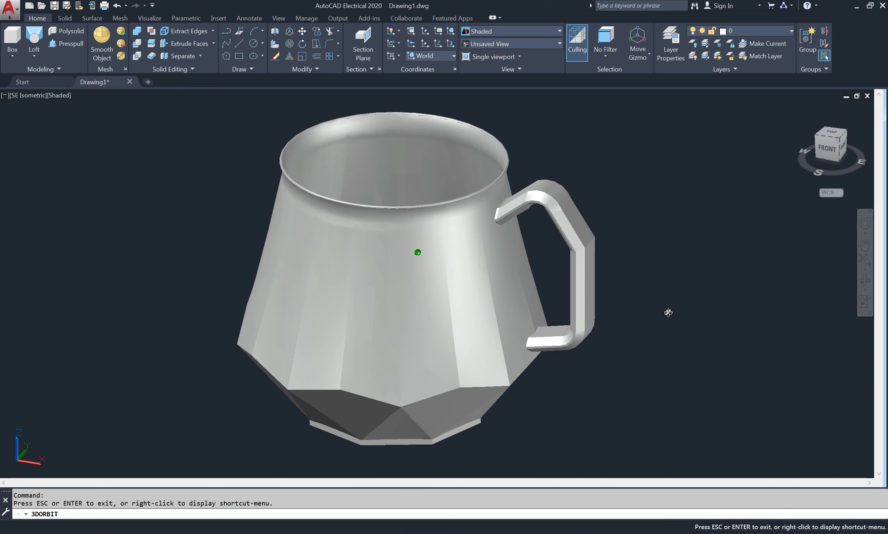
{"action": "right_click", "coordinate": [591, 167]}
{"action": "left_click", "coordinate": [612, 171]}
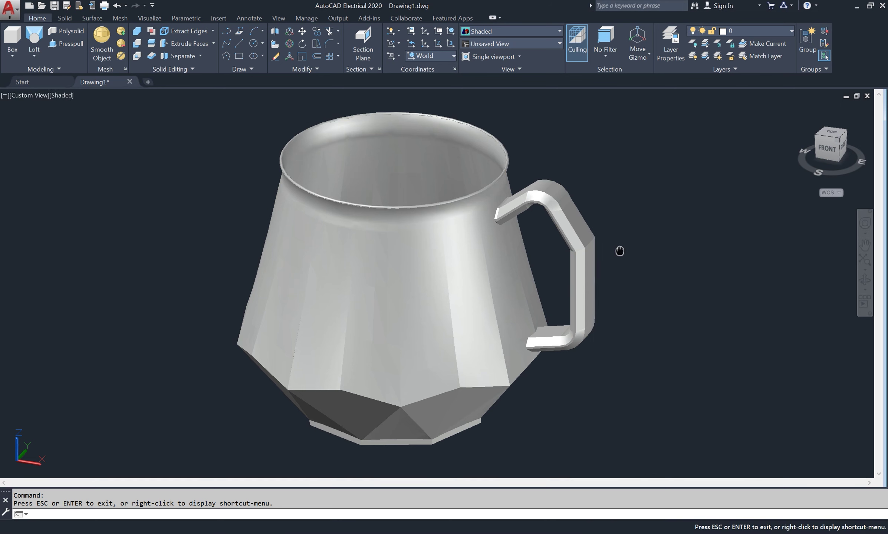
{"action": "middle_click_drag", "start_coordinate": [618, 250], "coordinate": [667, 257]}
- Browse Autodesk Library > Ceramic > Porcelain and add Sunny Day to the document materials
{"action": "left_click", "coordinate": [150, 19]}
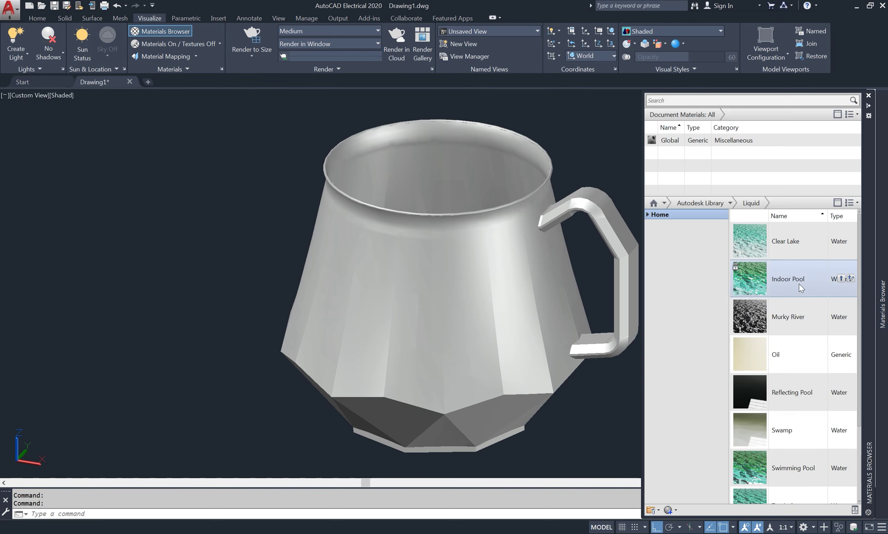
{"action": "left_click", "coordinate": [648, 214]}
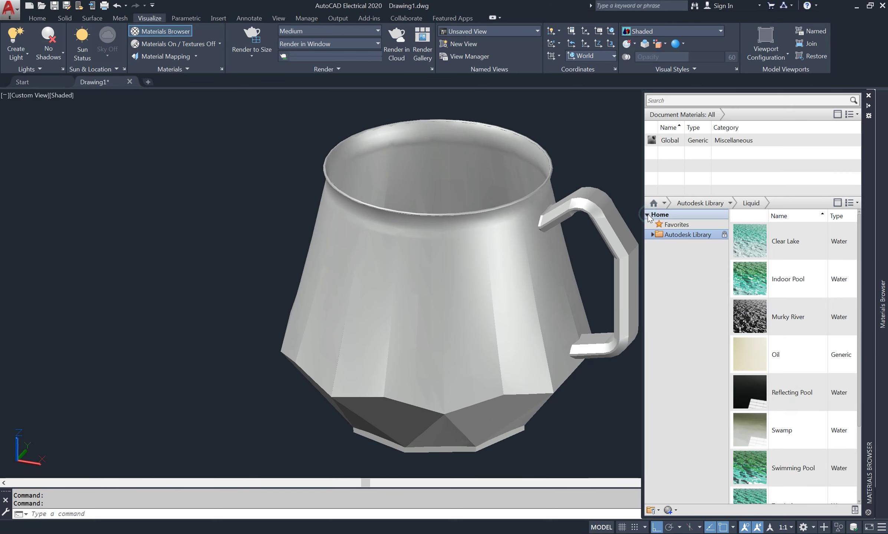
{"action": "left_click", "coordinate": [651, 234]}
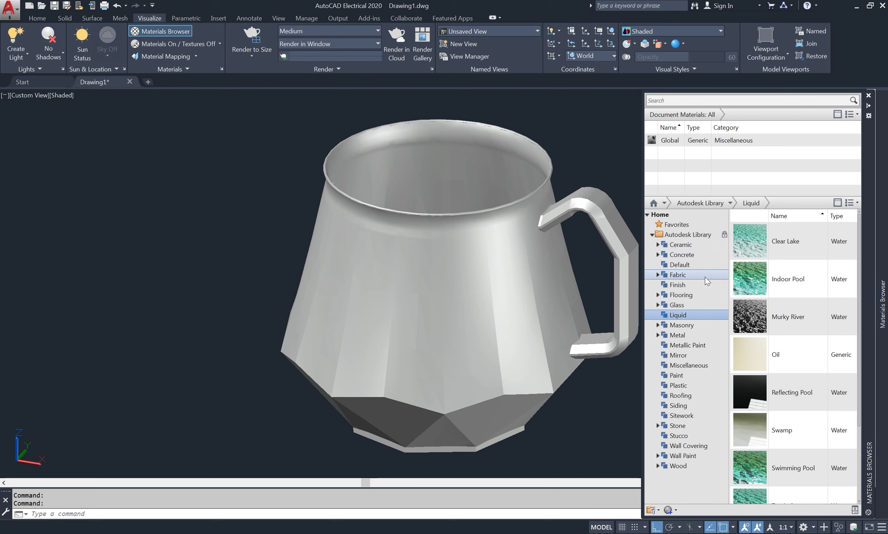
{"action": "left_click", "coordinate": [694, 243]}
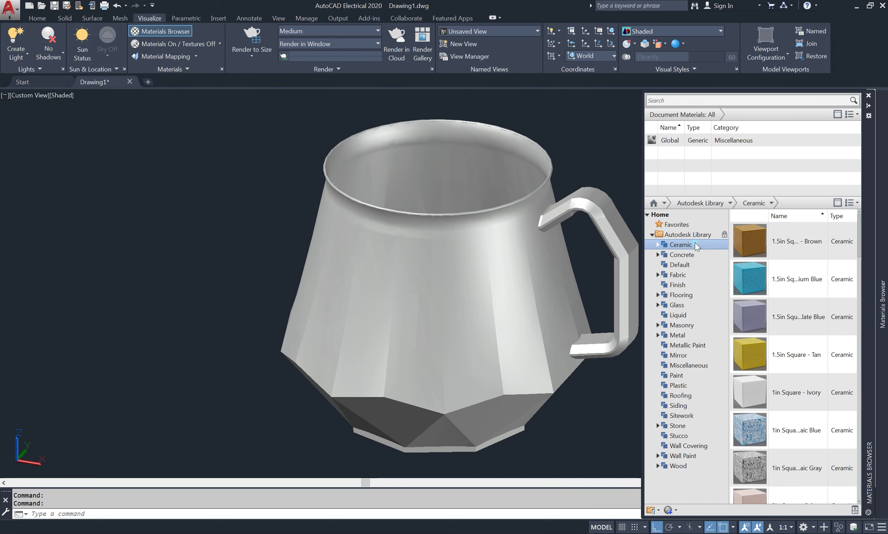
{"action": "left_click", "coordinate": [658, 244]}
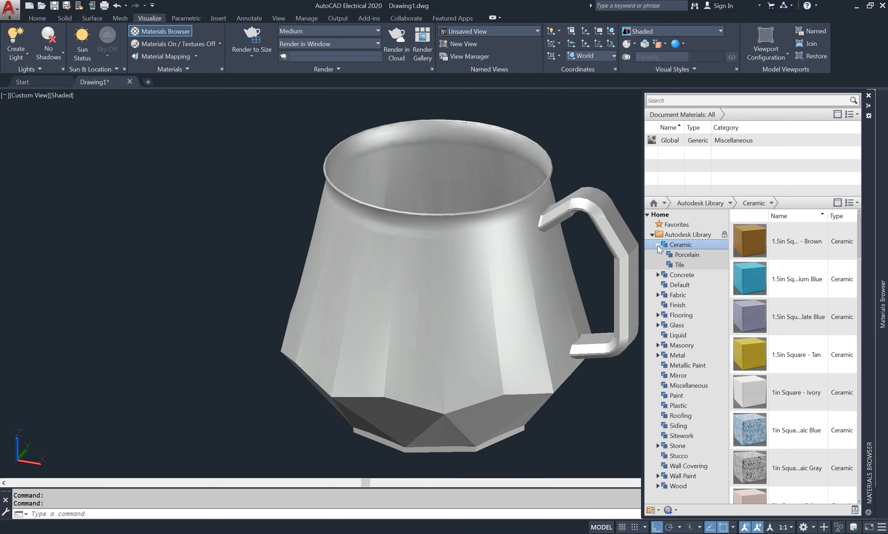
{"action": "left_click", "coordinate": [684, 254]}
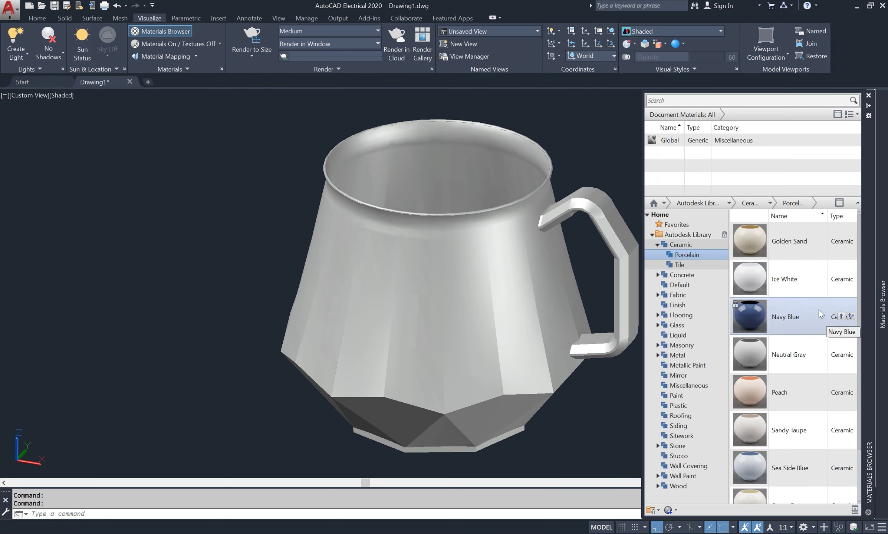
{"action": "scroll", "coordinate": [811, 326], "scroll_direction": "down", "scroll_amount": 2}
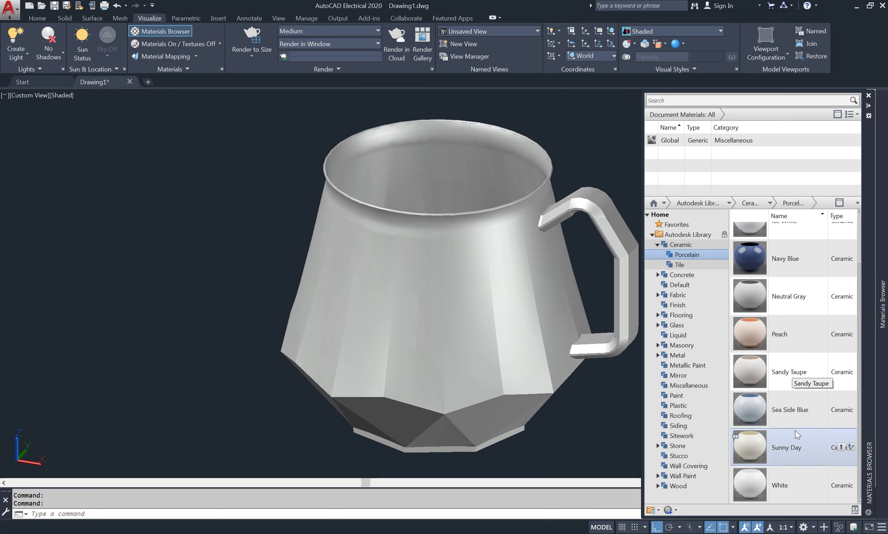
{"action": "left_click", "coordinate": [842, 448]}
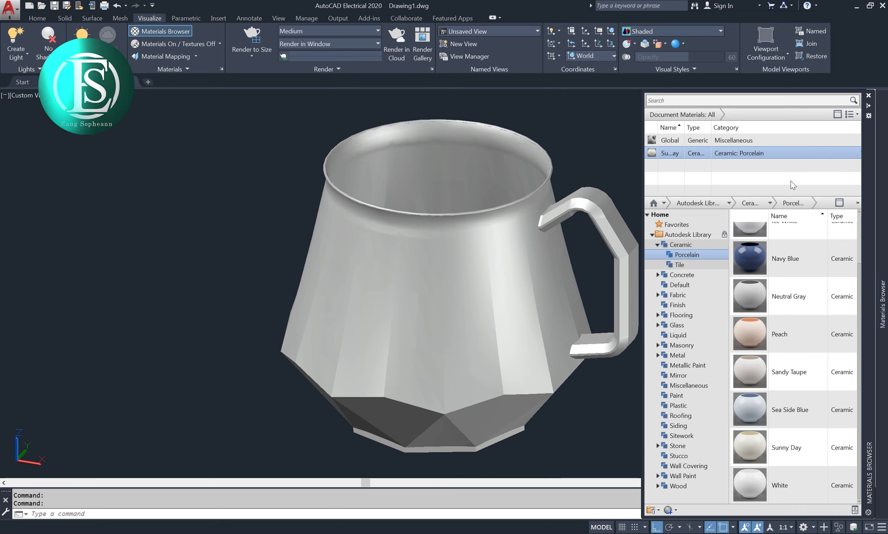
- Set Sunny Day's colour to white (255, 255, 255) and drag it onto the mug body
{"action": "left_click", "coordinate": [854, 152]}
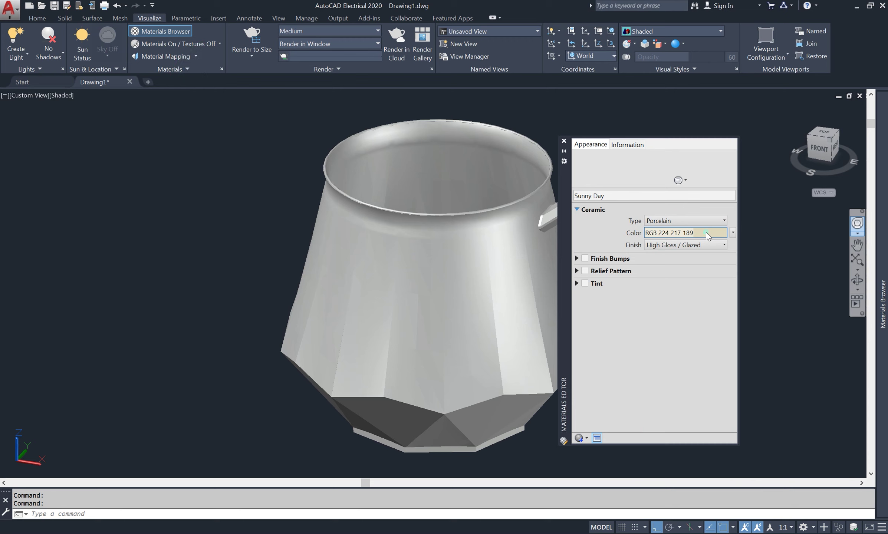
{"action": "left_click", "coordinate": [705, 232]}
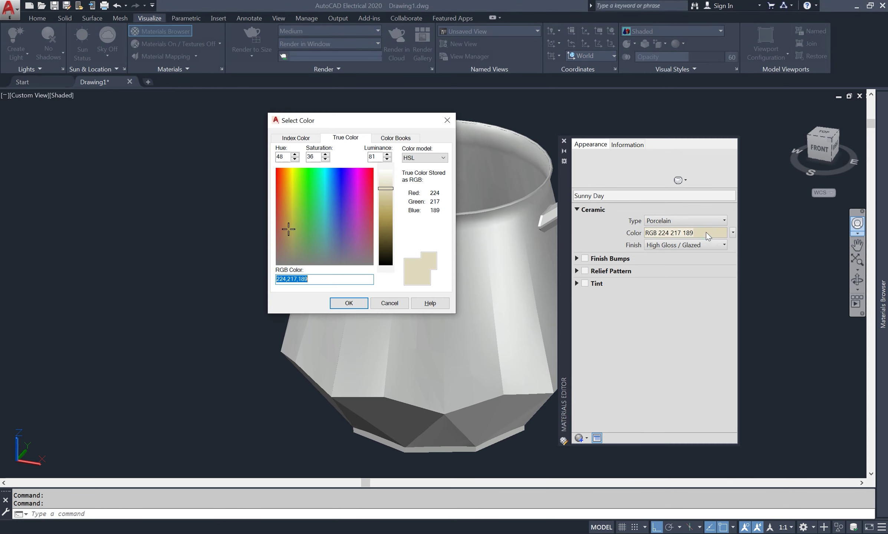
{"action": "left_click", "coordinate": [388, 173]}
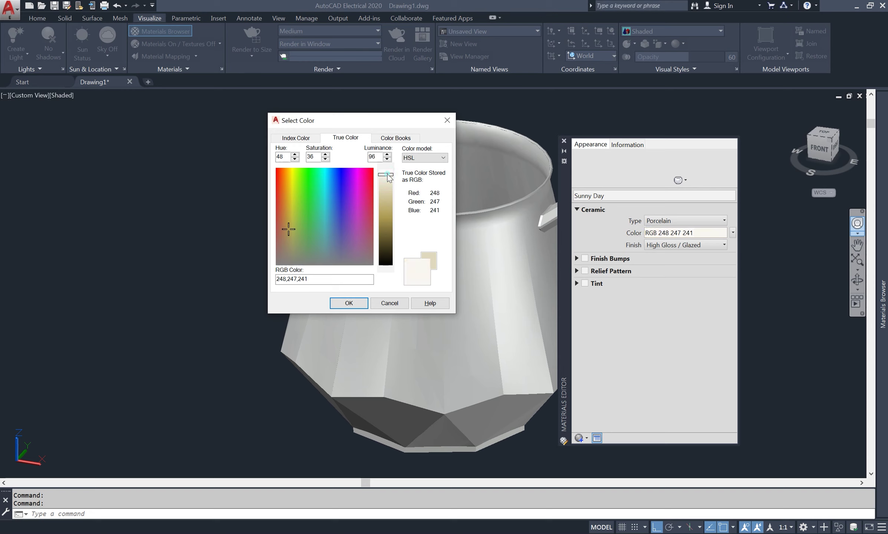
{"action": "left_click", "coordinate": [348, 303]}
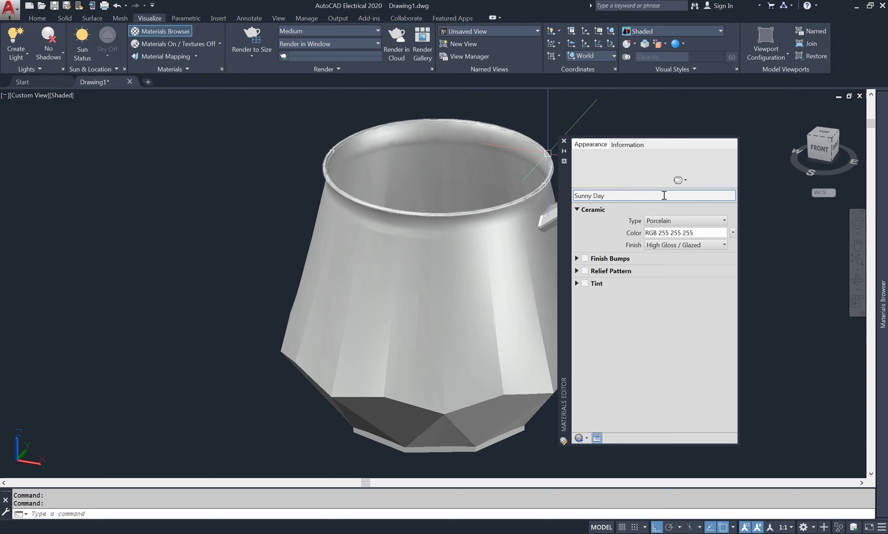
{"action": "left_click", "coordinate": [564, 143]}
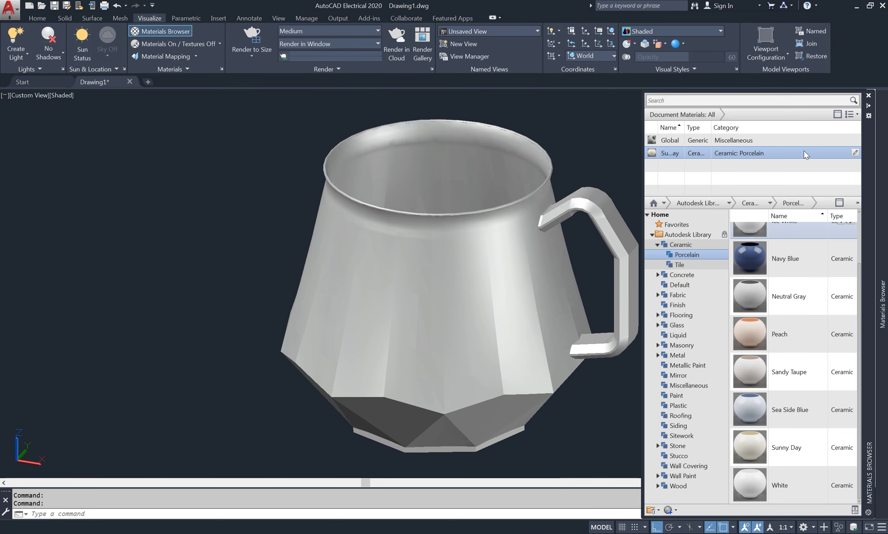
{"action": "left_click_drag", "start_coordinate": [803, 155], "coordinate": [638, 211]}
{"action": "left_click_drag", "start_coordinate": [479, 306], "coordinate": [480, 307]}
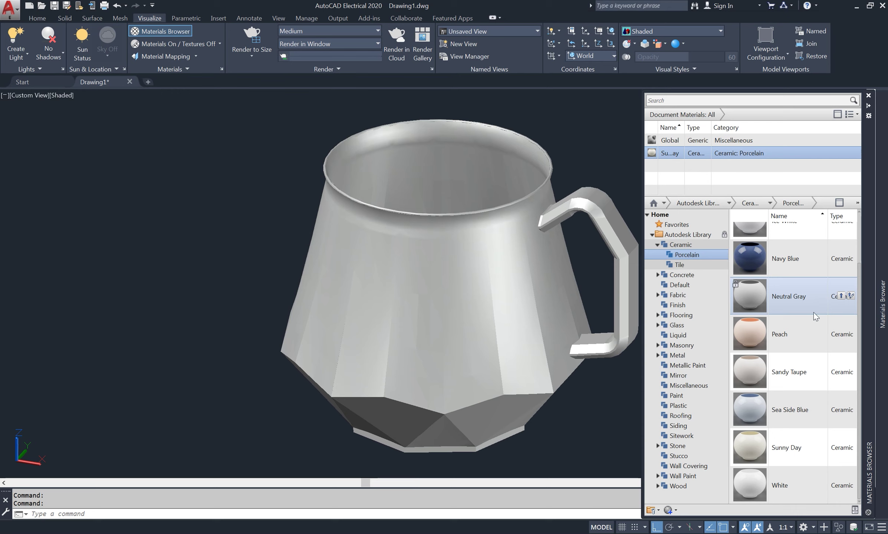
- Change the Golden Sand material's colour to a deeper gold, RGB 206 187 131
{"action": "scroll", "coordinate": [795, 340], "scroll_direction": "up", "scroll_amount": 2}
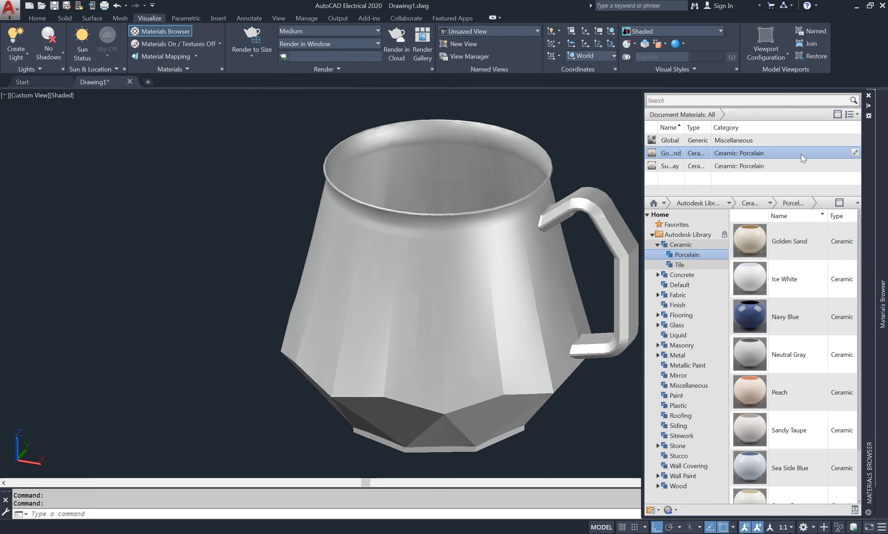
{"action": "left_click", "coordinate": [855, 154]}
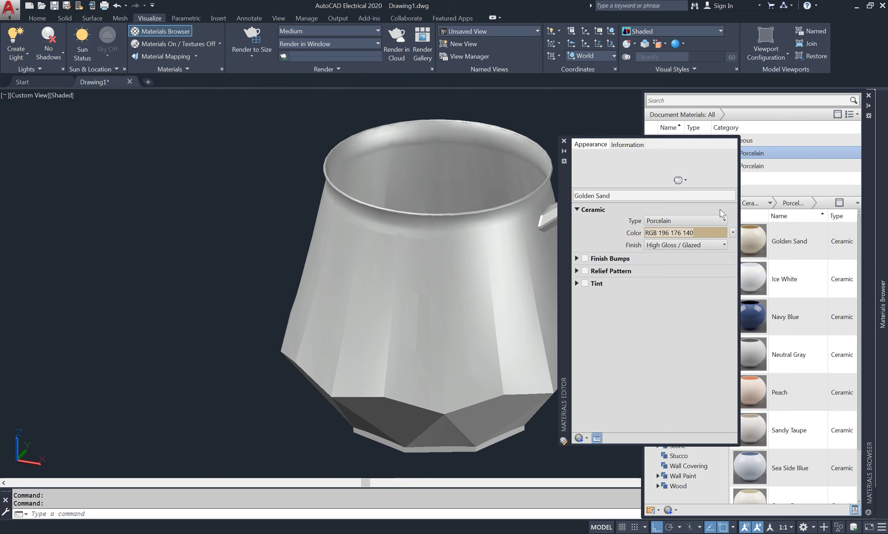
{"action": "left_click", "coordinate": [719, 237]}
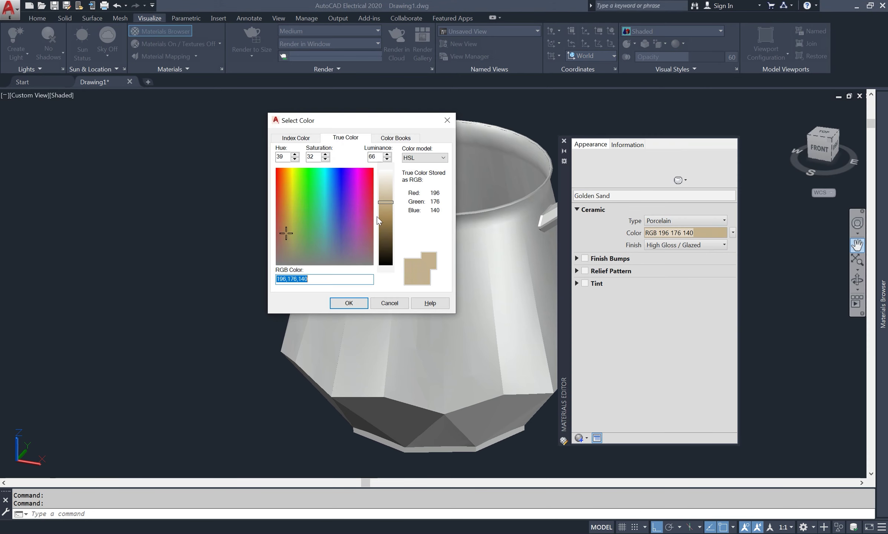
{"action": "left_click", "coordinate": [286, 227]}
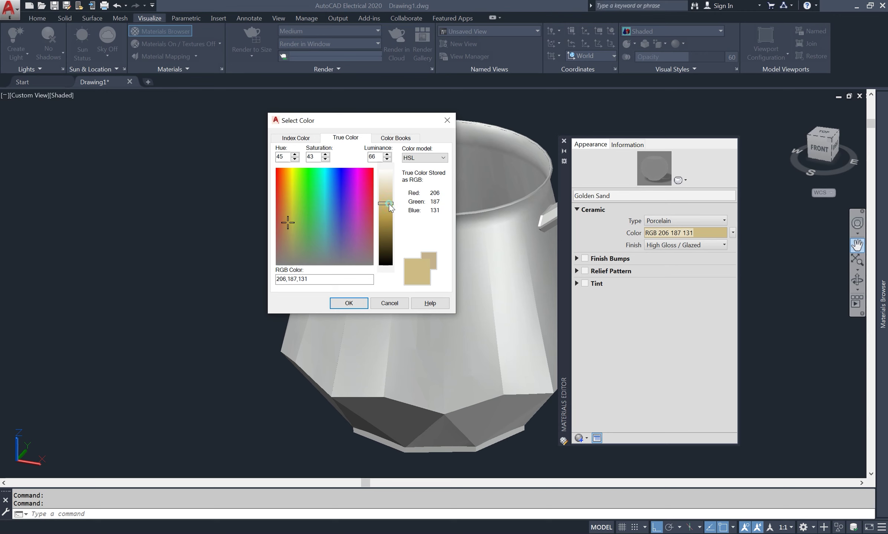
{"action": "left_click", "coordinate": [355, 307]}
- Assign Golden Sand to the selected mug rim
{"action": "left_click", "coordinate": [348, 190]}
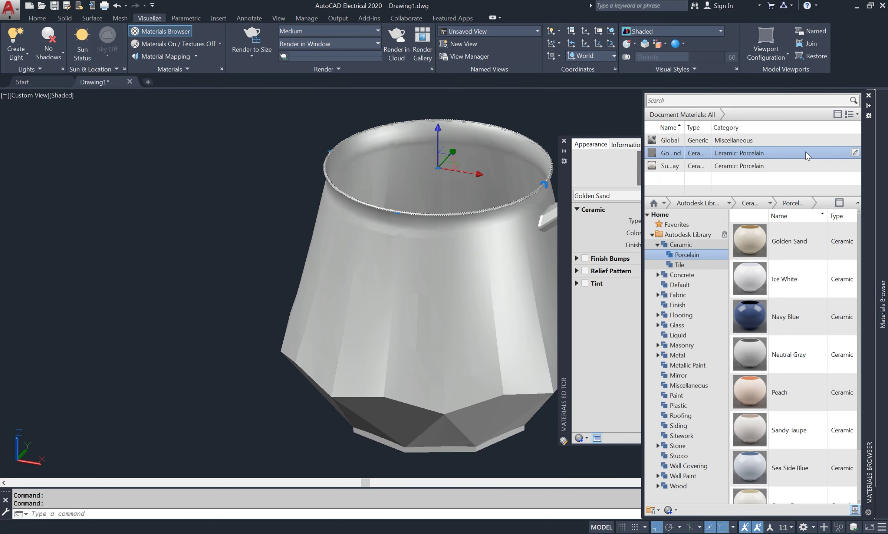
{"action": "right_click", "coordinate": [806, 155]}
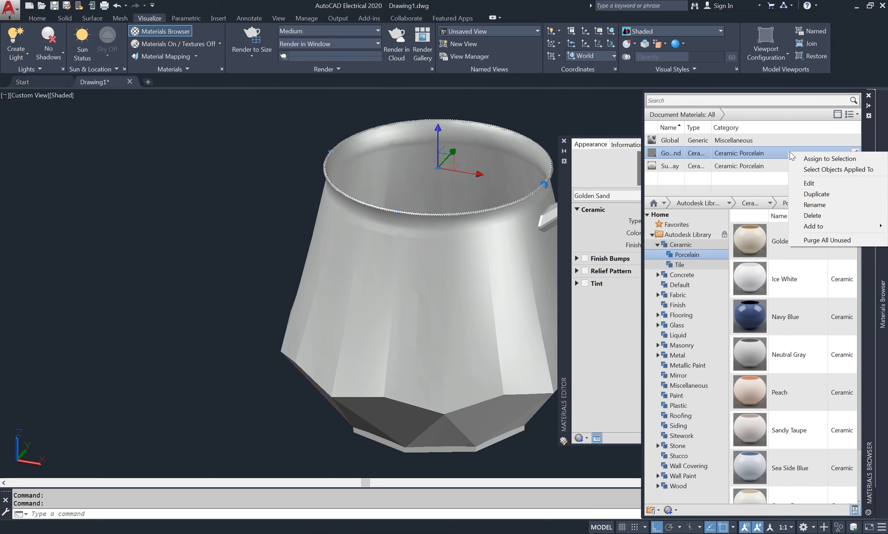
{"action": "left_click", "coordinate": [829, 160]}
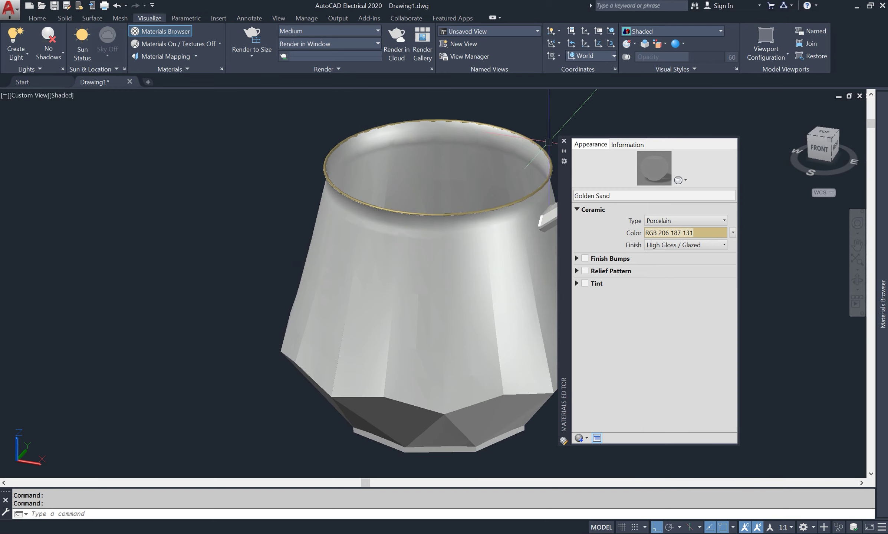
{"action": "left_click", "coordinate": [564, 142]}
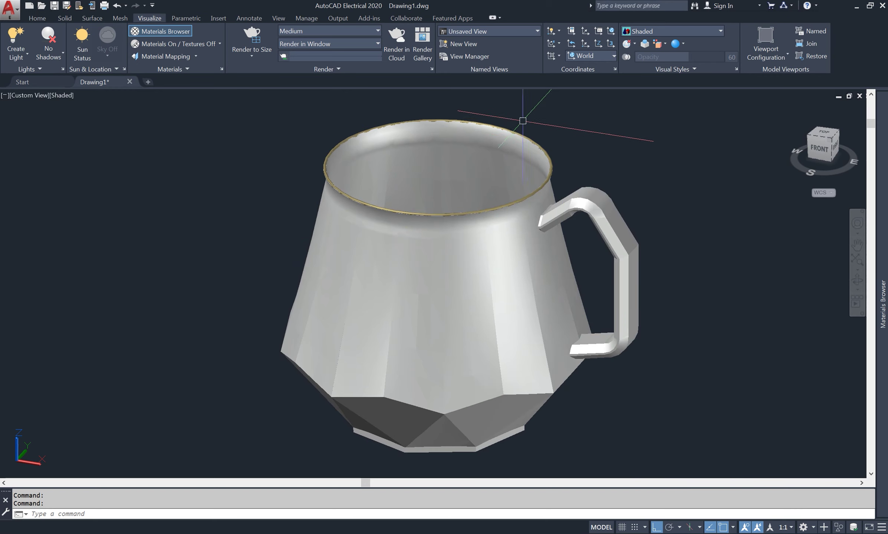
{"action": "scroll", "coordinate": [522, 120], "scroll_direction": "down", "scroll_amount": 2}
{"action": "scroll", "coordinate": [522, 122], "scroll_direction": "up", "scroll_amount": 2}
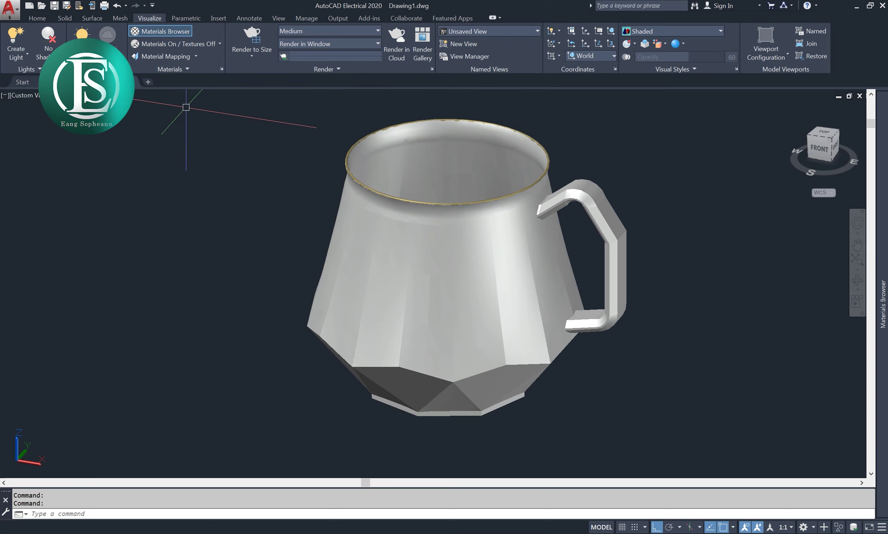
- Turn Sun Status on, accept the exposure adjustment, and enable the environment with a custom background
{"action": "left_click", "coordinate": [79, 39]}
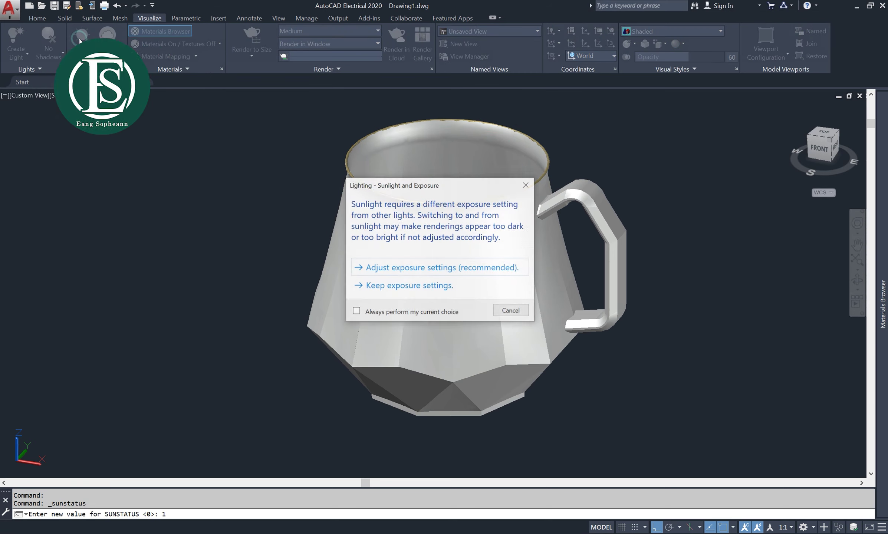
{"action": "left_click", "coordinate": [389, 269]}
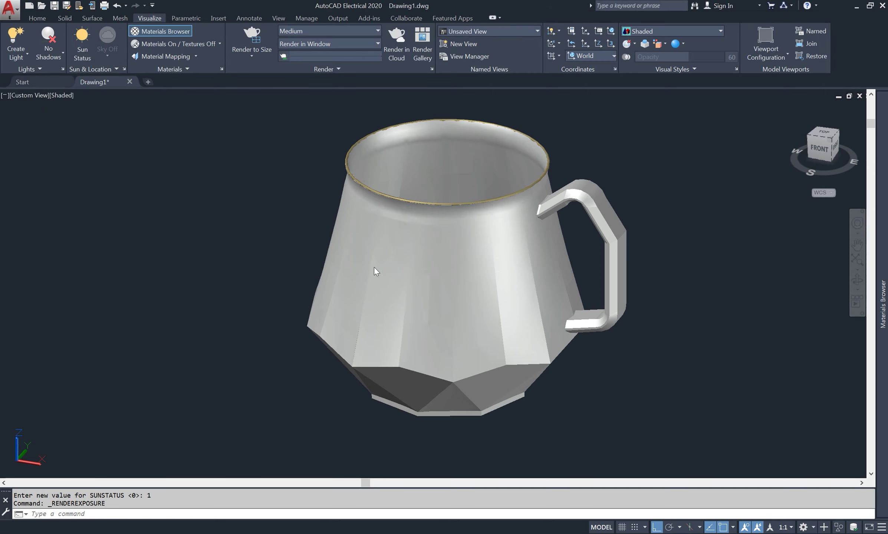
{"action": "left_click", "coordinate": [137, 105]}
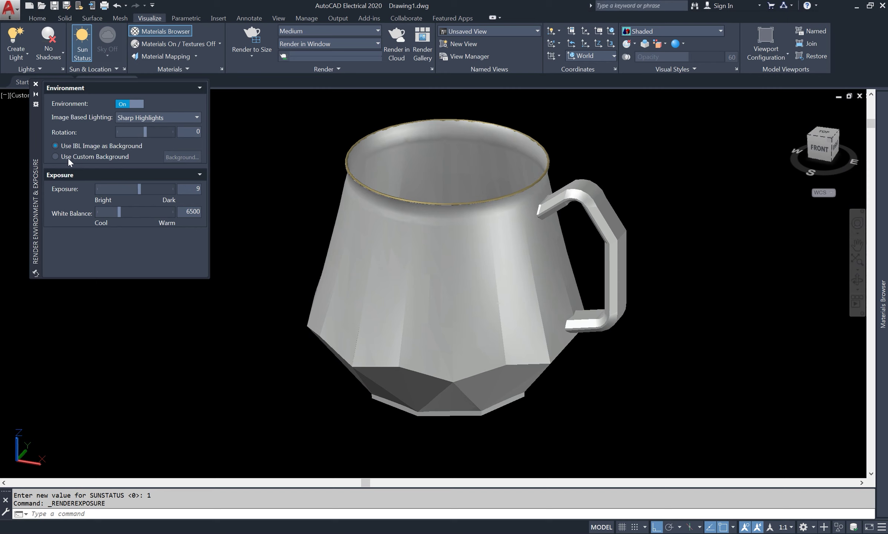
{"action": "left_click", "coordinate": [83, 156]}
- Make the background a solid greige colour, RGB 145 141 131
{"action": "left_click", "coordinate": [180, 156]}
{"action": "left_click", "coordinate": [432, 193]}
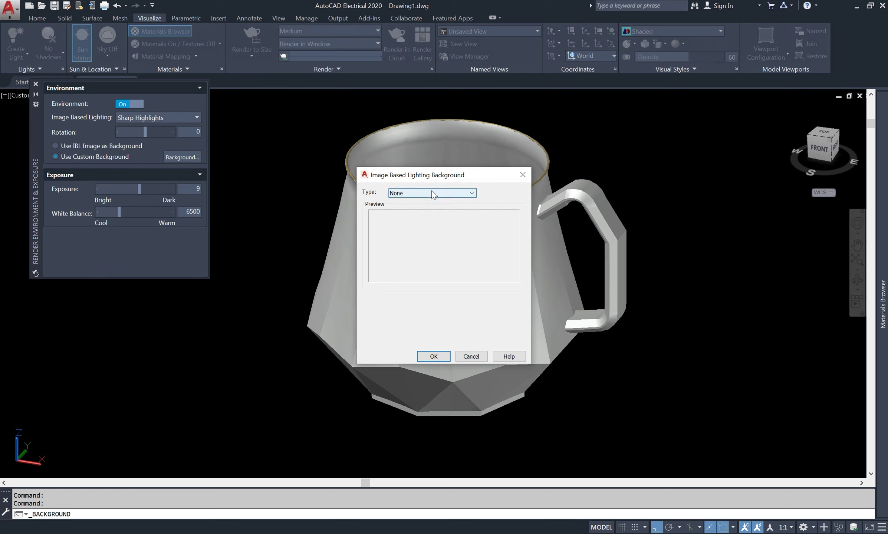
{"action": "left_click", "coordinate": [421, 209]}
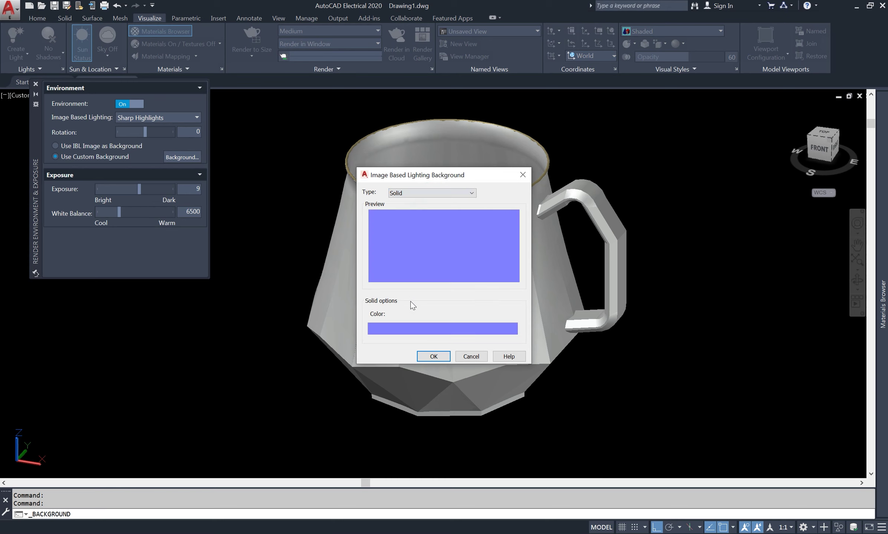
{"action": "left_click", "coordinate": [418, 329]}
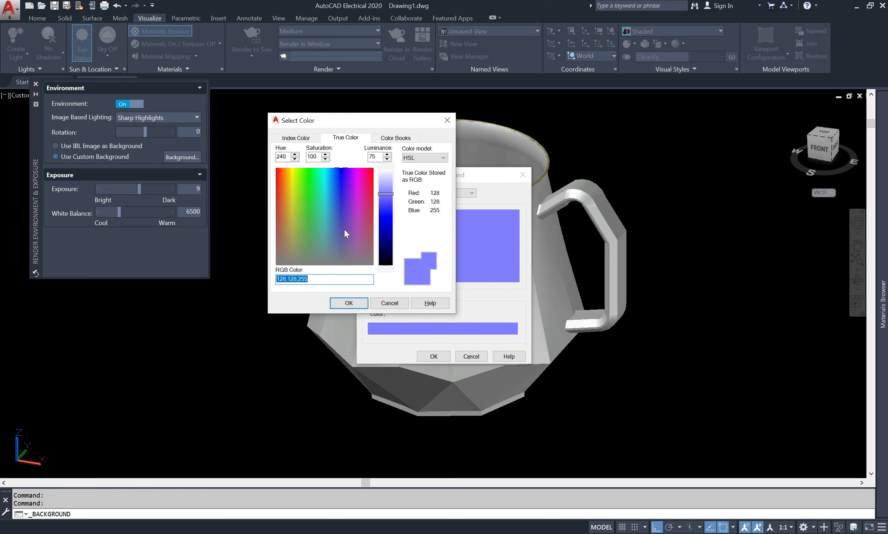
{"action": "left_click", "coordinate": [325, 206]}
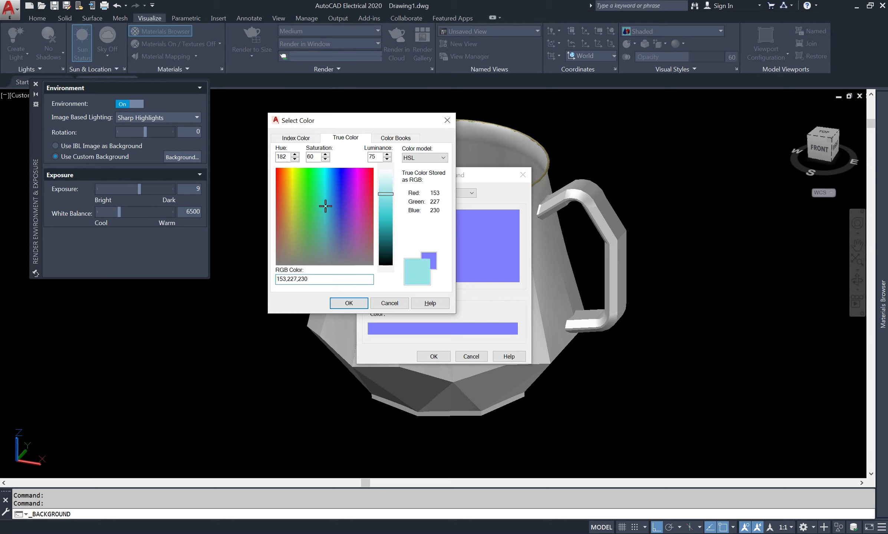
{"action": "left_click_drag", "start_coordinate": [325, 208], "coordinate": [325, 236]}
{"action": "left_click", "coordinate": [295, 249]}
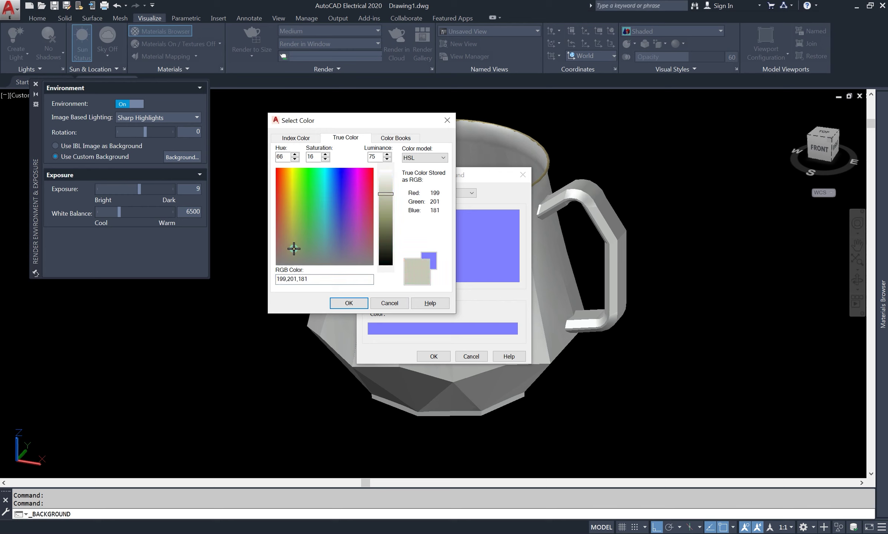
{"action": "left_click", "coordinate": [288, 257]}
{"action": "left_click", "coordinate": [384, 225]}
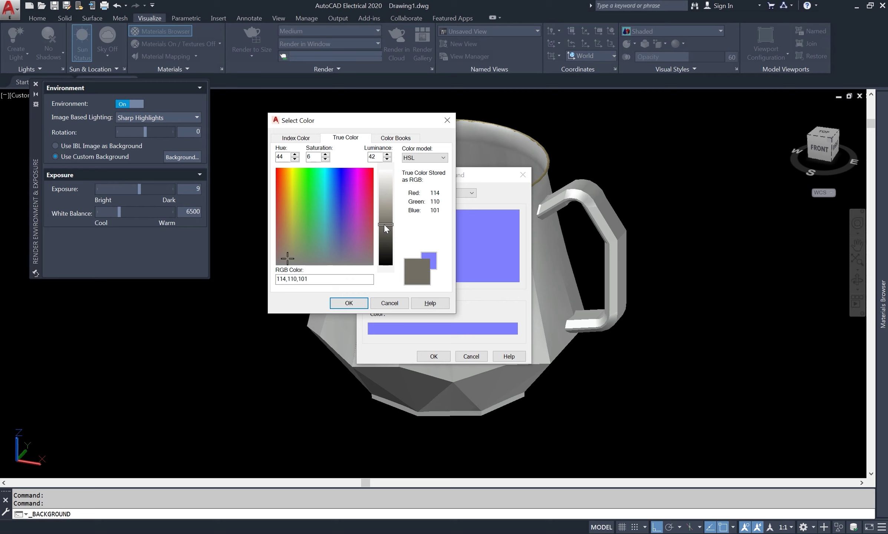
{"action": "left_click_drag", "start_coordinate": [384, 225], "coordinate": [386, 216]}
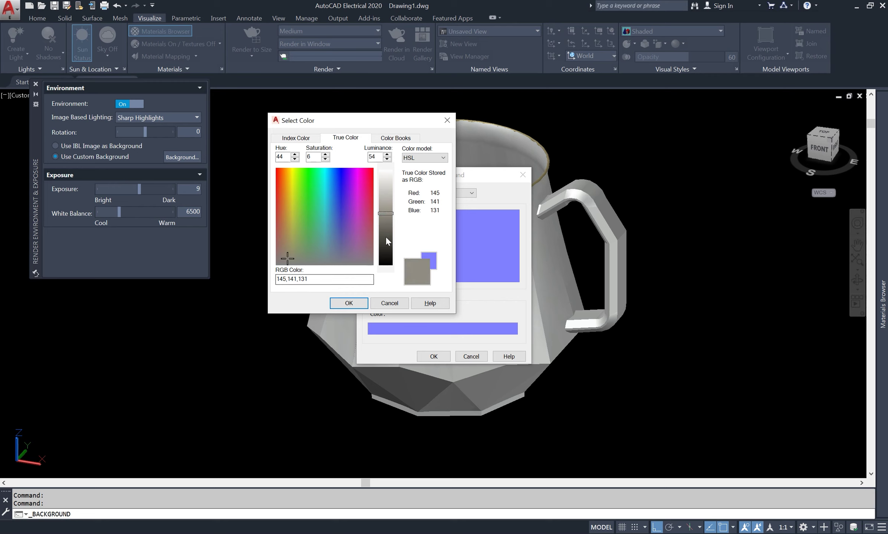
{"action": "left_click", "coordinate": [338, 304]}
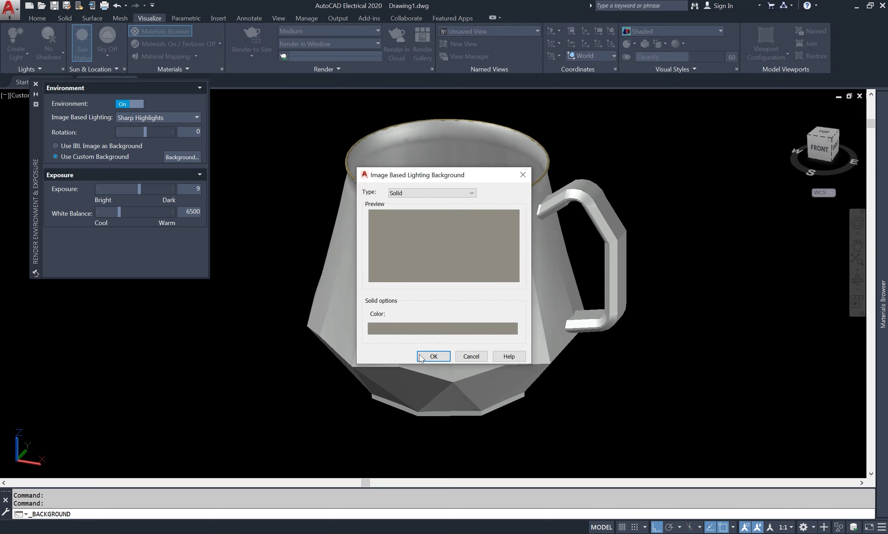
- Apply the greige background, warm the white balance slightly, and raise exposure a little
{"action": "left_click", "coordinate": [434, 356]}
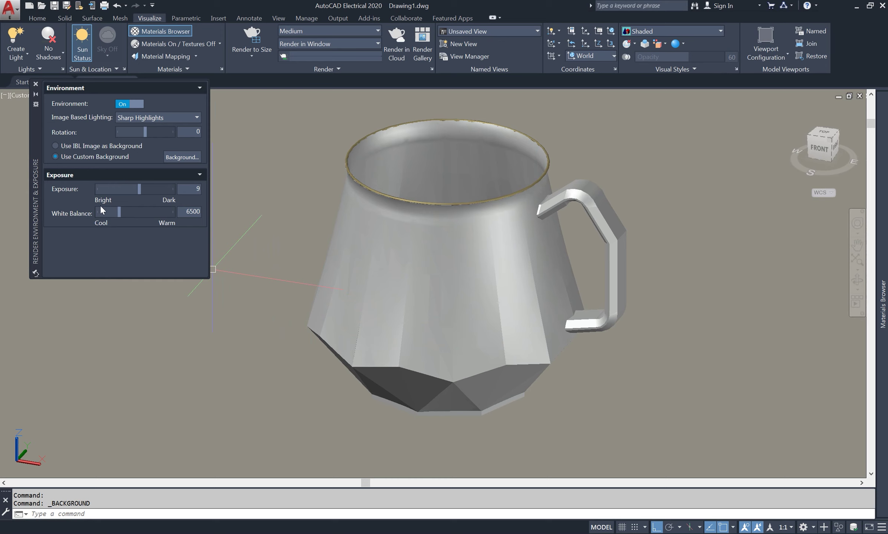
{"action": "left_click_drag", "start_coordinate": [119, 214], "coordinate": [120, 214]}
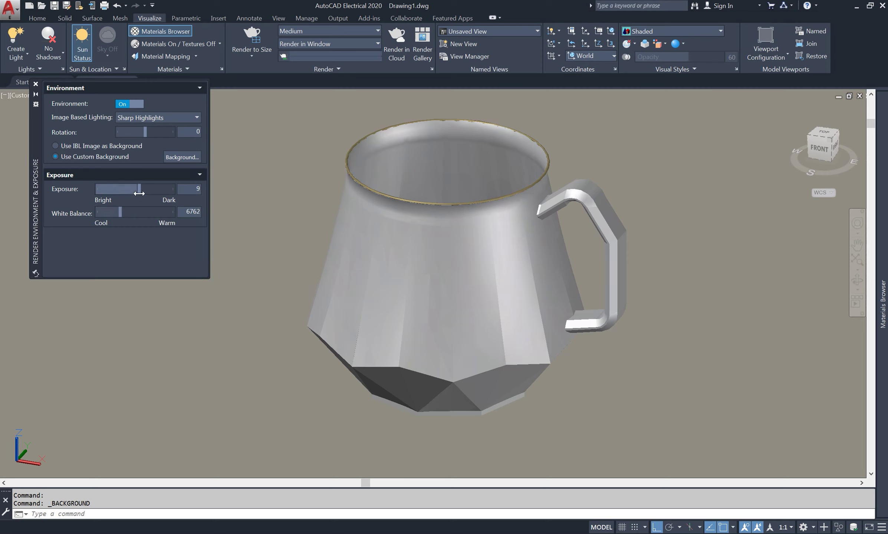
{"action": "left_click_drag", "start_coordinate": [139, 189], "coordinate": [141, 191]}
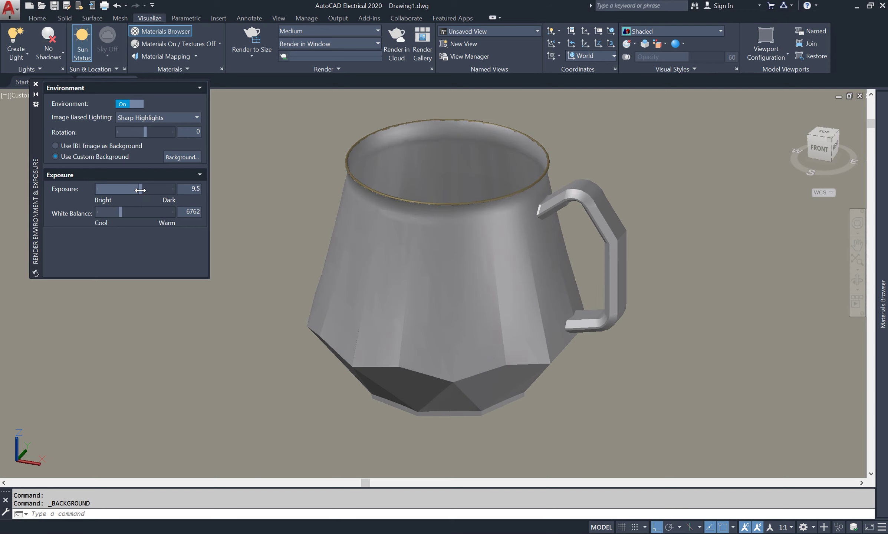
- Render the mug to size, dismiss the library download error, and close the finished preview
{"action": "left_click", "coordinate": [249, 58]}
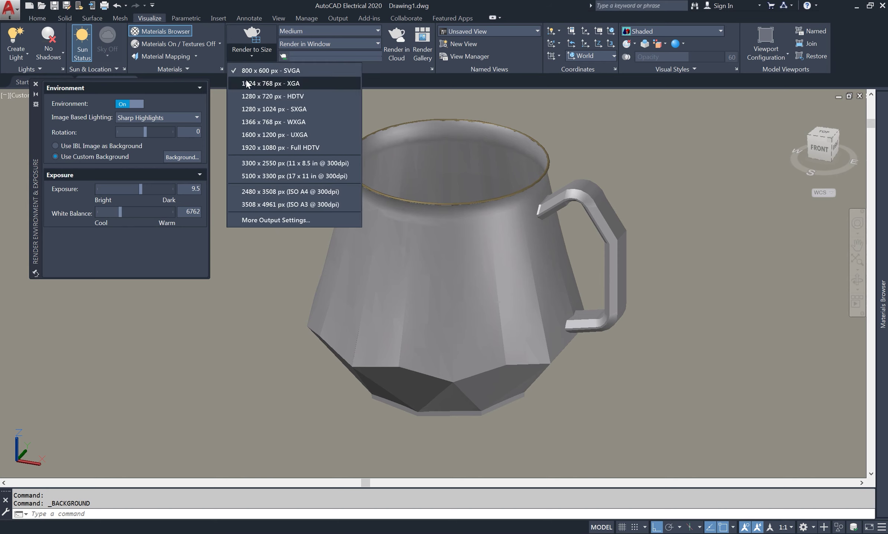
{"action": "left_click", "coordinate": [270, 105]}
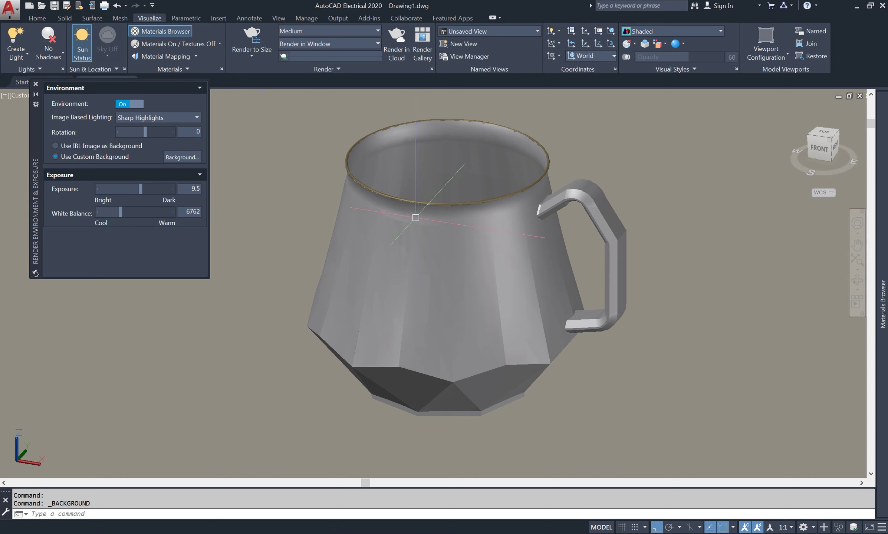
{"action": "scroll", "coordinate": [554, 276], "scroll_direction": "up", "scroll_amount": 3}
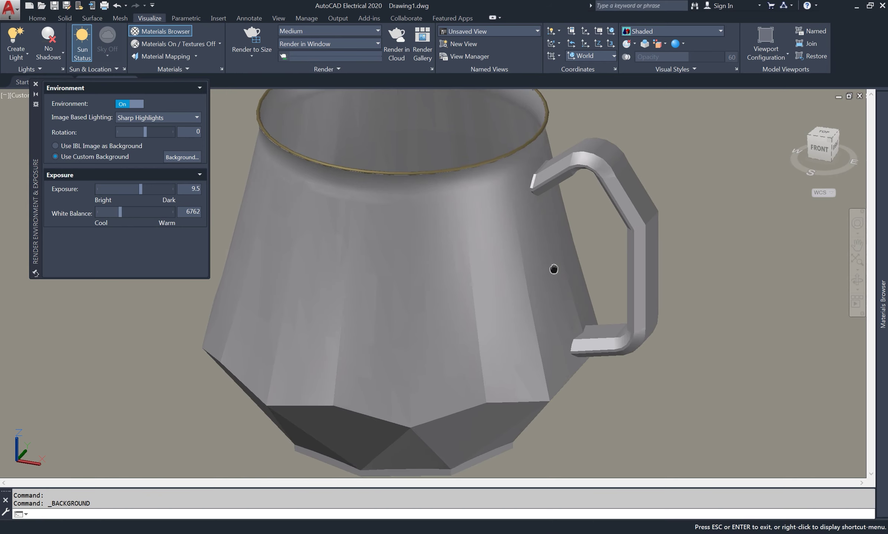
{"action": "middle_click_drag", "start_coordinate": [555, 266], "coordinate": [561, 291]}
{"action": "scroll", "coordinate": [560, 292], "scroll_direction": "up", "scroll_amount": 2}
{"action": "left_click", "coordinate": [256, 35]}
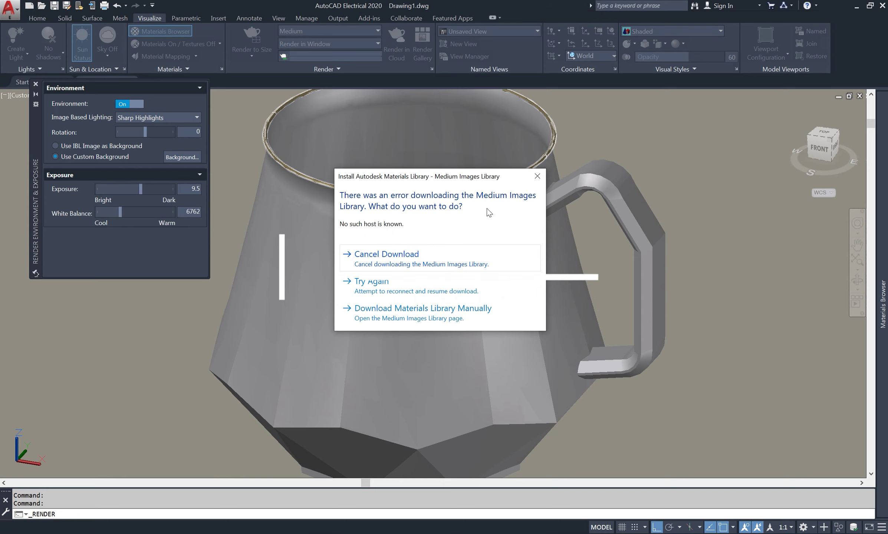
{"action": "left_click", "coordinate": [537, 176]}
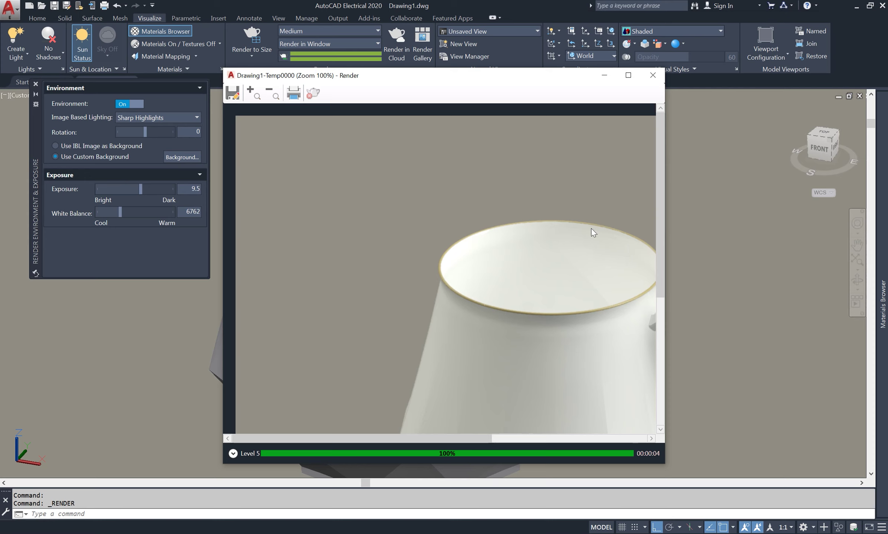
{"action": "left_click", "coordinate": [652, 75]}
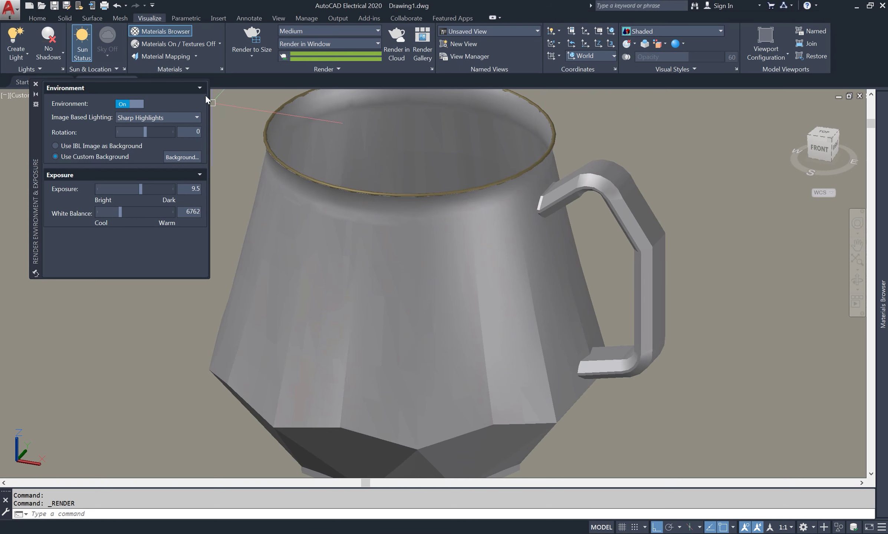
- Render at 1280 x 720 HDTV, zoom to inspect the result, and close the window
{"action": "left_click", "coordinate": [252, 55]}
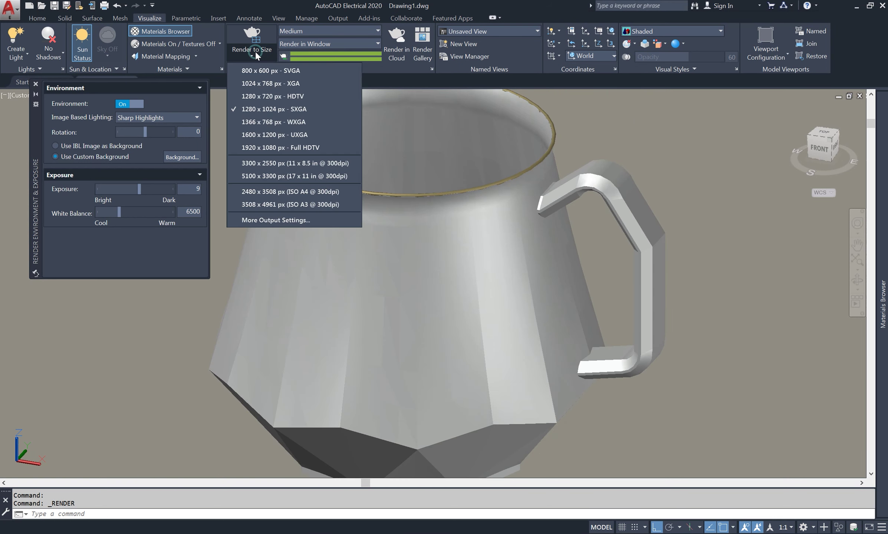
{"action": "left_click", "coordinate": [273, 96]}
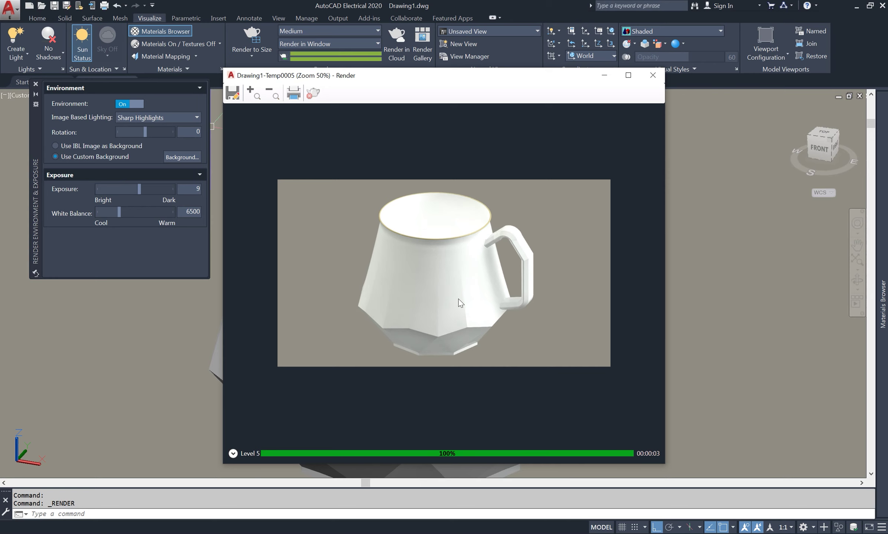
{"action": "scroll", "coordinate": [459, 299], "scroll_direction": "up", "scroll_amount": 1}
{"action": "scroll", "coordinate": [459, 299], "scroll_direction": "down", "scroll_amount": 1}
{"action": "scroll", "coordinate": [459, 299], "scroll_direction": "up", "scroll_amount": 1}
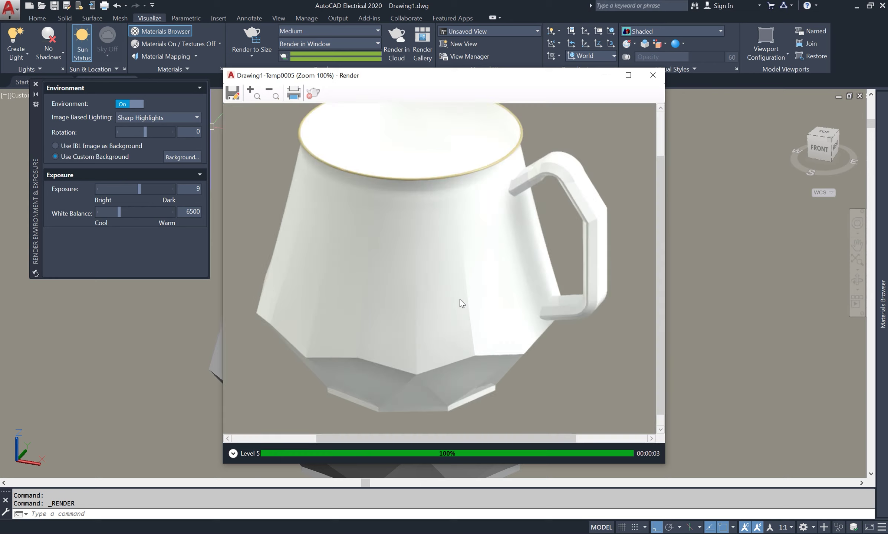
{"action": "scroll", "coordinate": [459, 299], "scroll_direction": "down", "scroll_amount": 1}
{"action": "scroll", "coordinate": [460, 299], "scroll_direction": "up", "scroll_amount": 1}
{"action": "scroll", "coordinate": [460, 299], "scroll_direction": "down", "scroll_amount": 1}
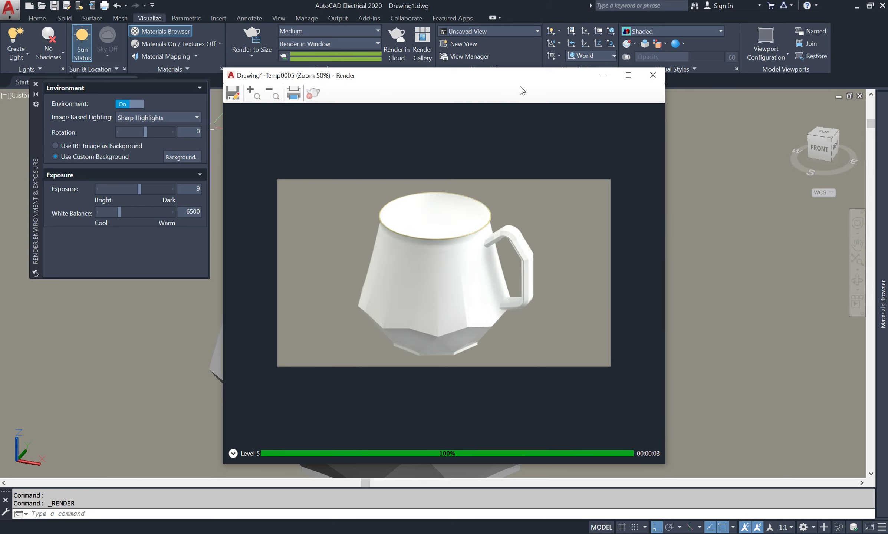
{"action": "left_click", "coordinate": [654, 79]}
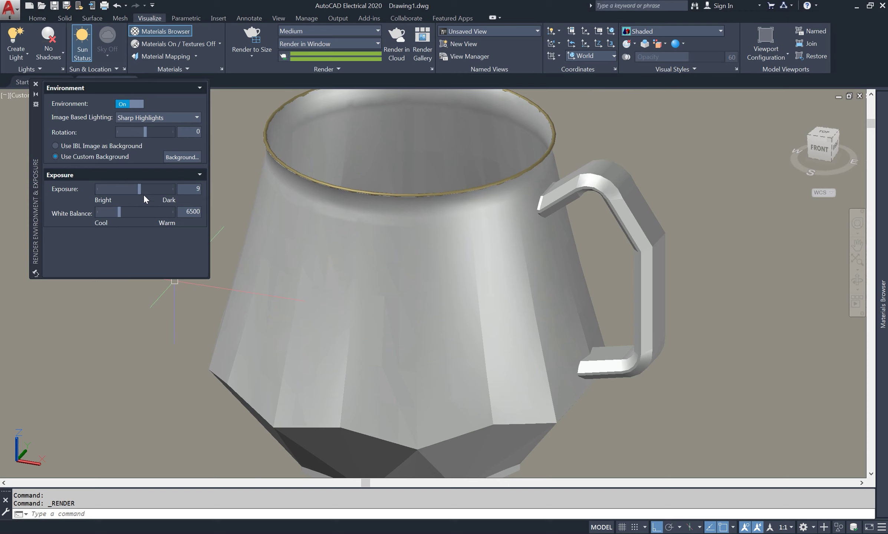
- Render the mug at exposure 9.5 and close the preview
{"action": "left_click", "coordinate": [199, 188]}
{"action": "type", "text": "5"}
{"action": "key", "text": "Return"}
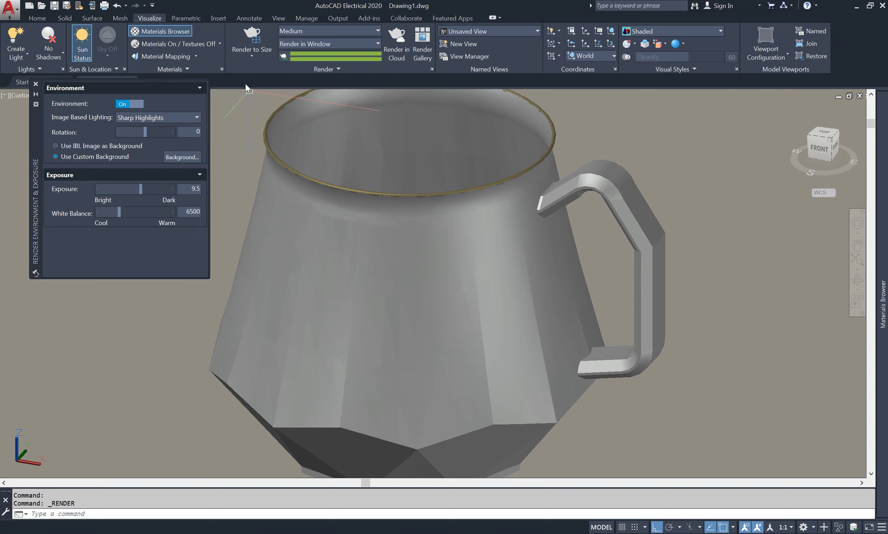
{"action": "left_click", "coordinate": [243, 35]}
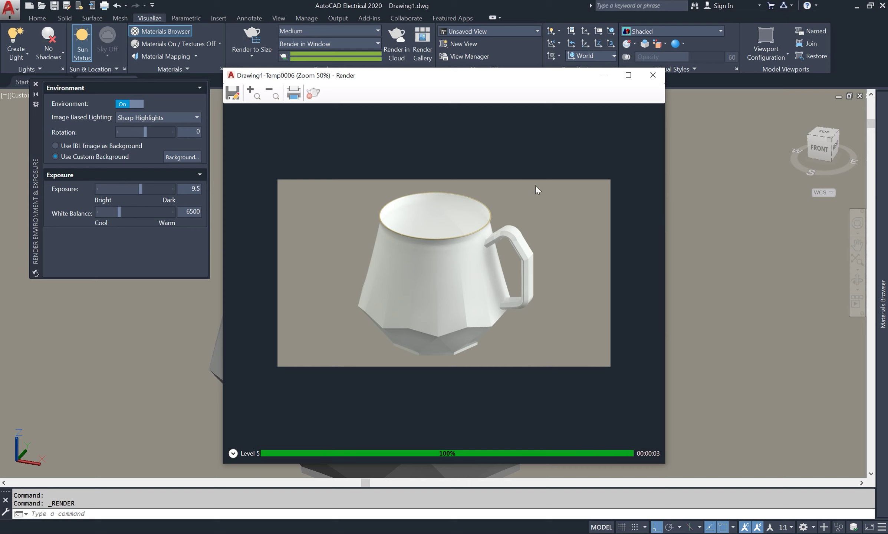
{"action": "left_click", "coordinate": [653, 75]}
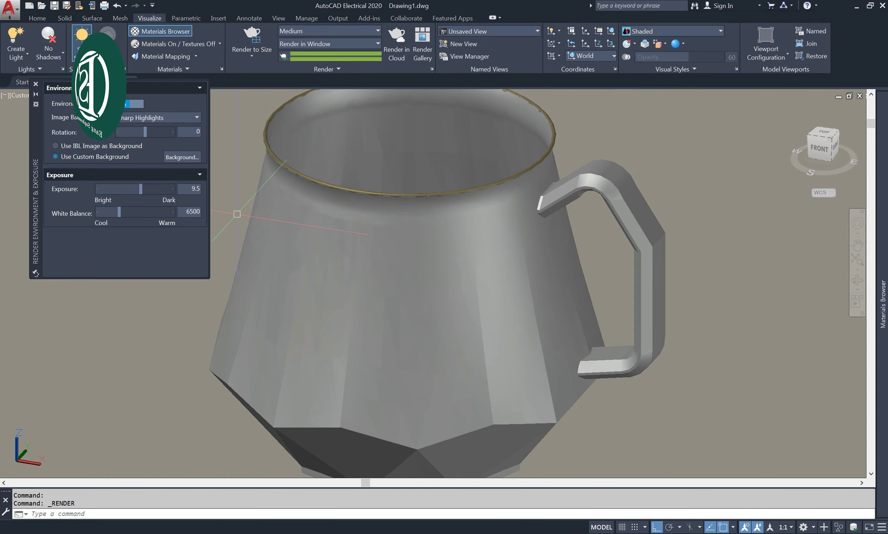
- Render again at exposure 8.8 and close the preview
{"action": "left_click", "coordinate": [198, 190]}
{"action": "type", "text": "8.8"}
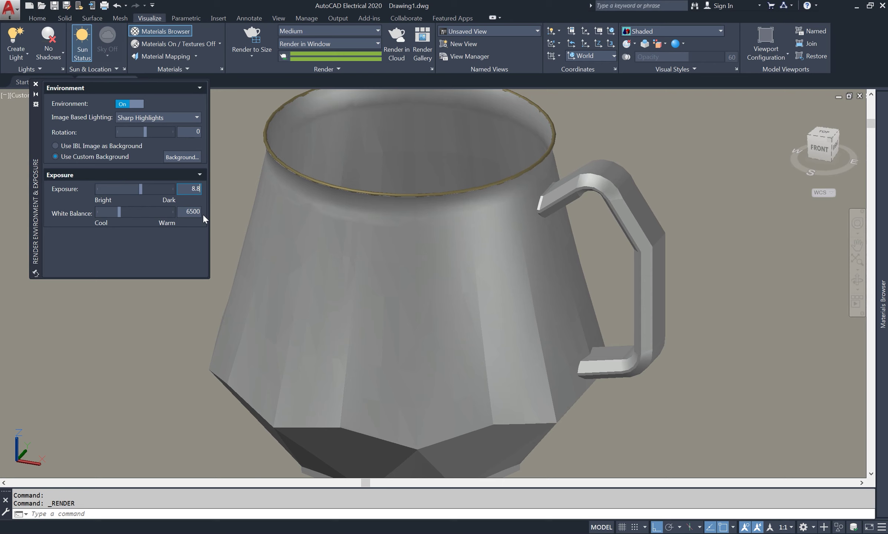
{"action": "key", "text": "Return"}
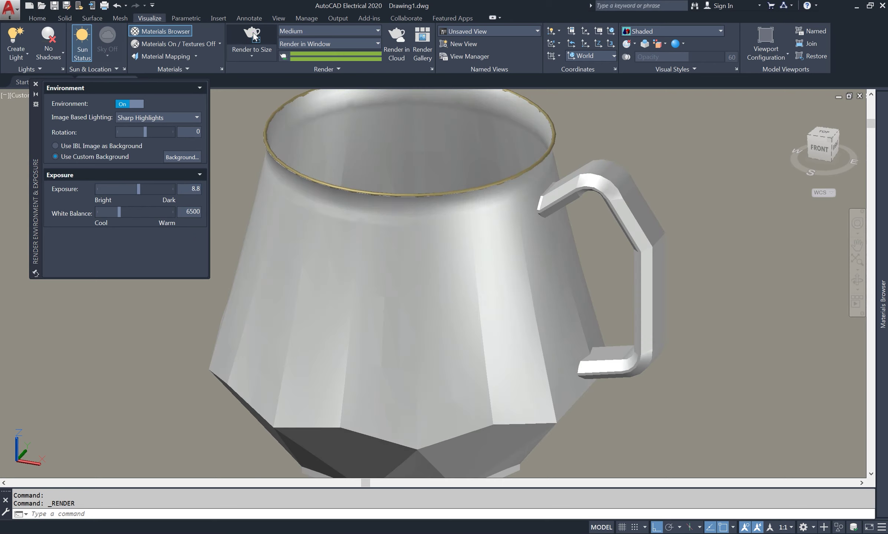
{"action": "left_click", "coordinate": [254, 34]}
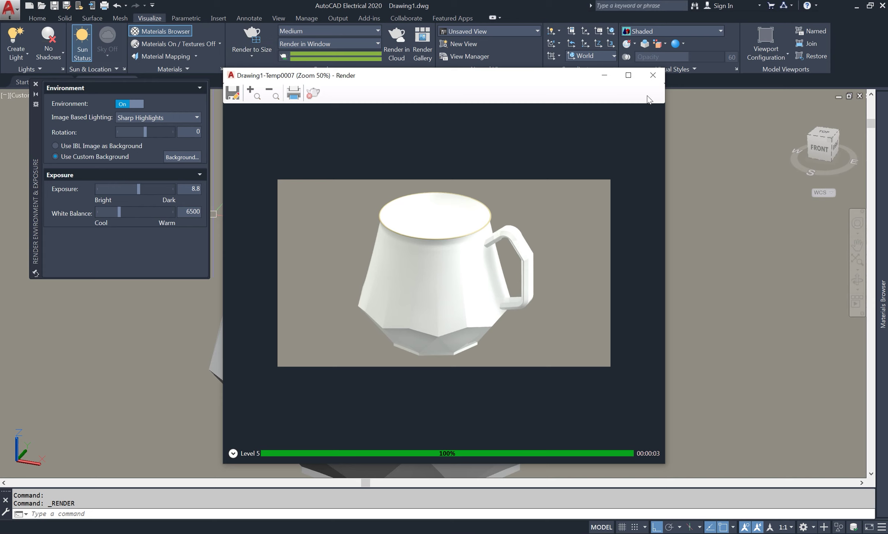
{"action": "left_click", "coordinate": [653, 75]}
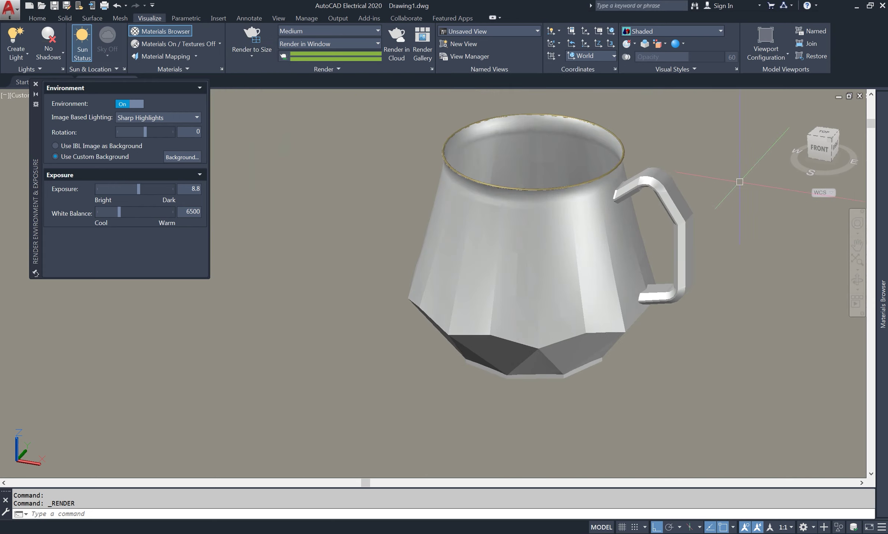
- Orbit the mug to a new viewing angle, render it, and close the preview
{"action": "scroll", "coordinate": [700, 203], "scroll_direction": "up", "scroll_amount": 2}
{"action": "middle_click_drag", "start_coordinate": [636, 333], "coordinate": [607, 317], "text": "shift"}
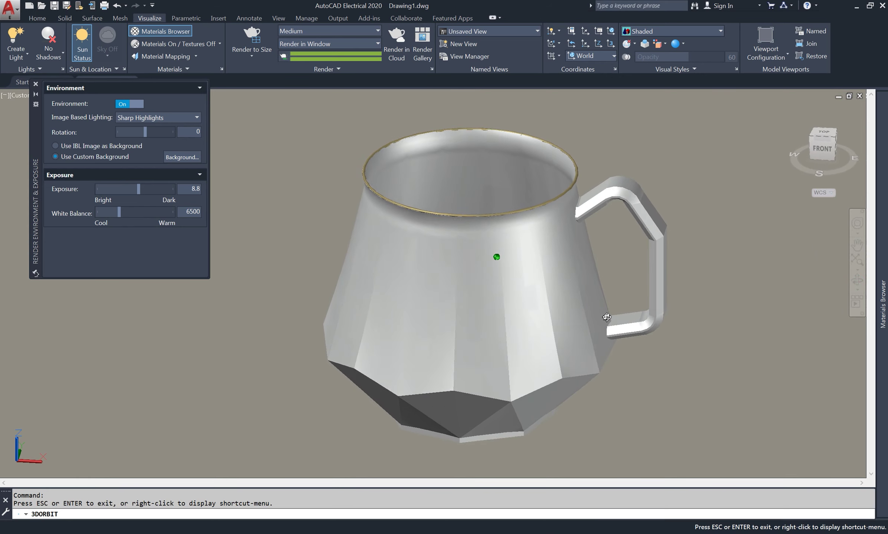
{"action": "middle_click_drag", "start_coordinate": [672, 308], "coordinate": [572, 308], "text": "shift"}
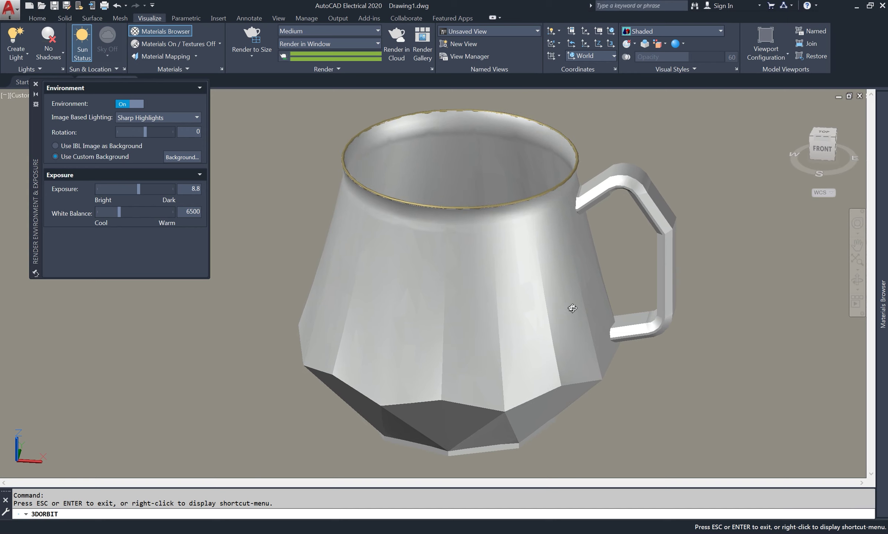
{"action": "right_click", "coordinate": [609, 131]}
{"action": "left_click", "coordinate": [618, 135]}
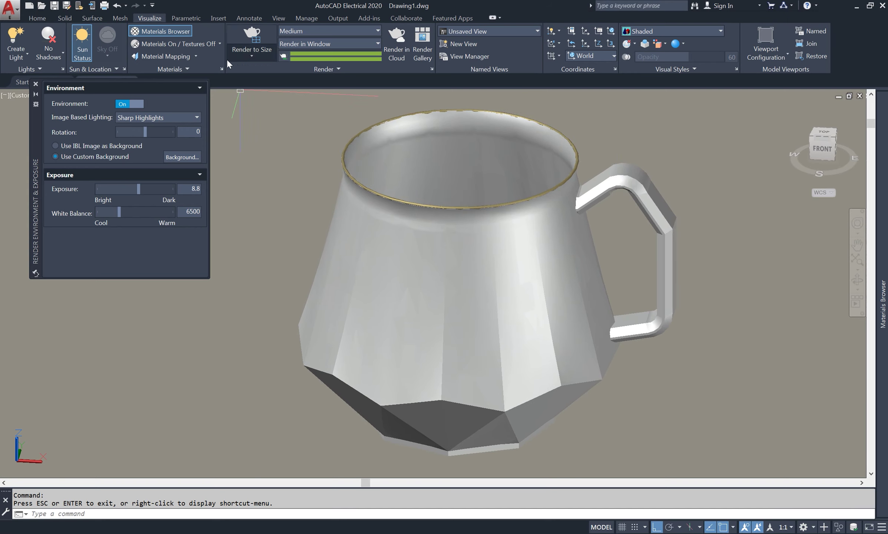
{"action": "left_click", "coordinate": [249, 33]}
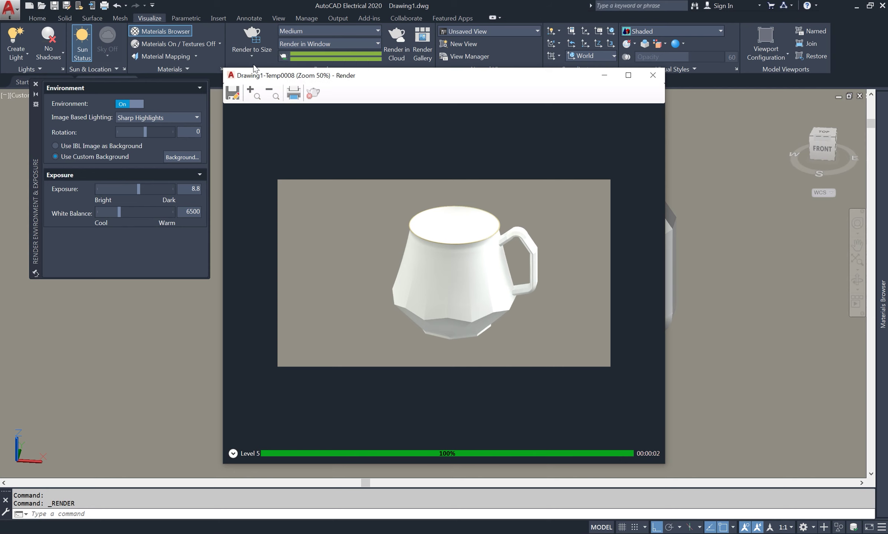
{"action": "left_click", "coordinate": [648, 76]}
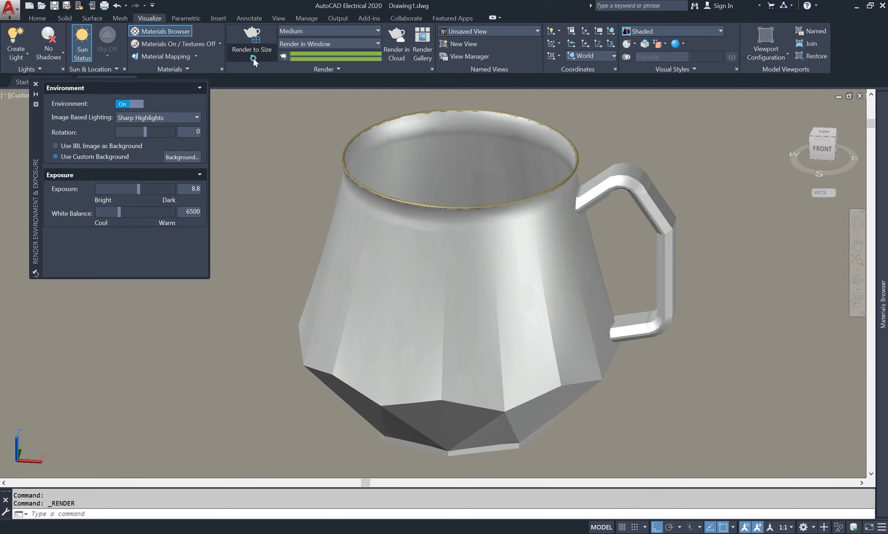
- Render again at the next smaller, squarer output size
{"action": "left_click", "coordinate": [253, 58]}
{"action": "left_click", "coordinate": [256, 108]}
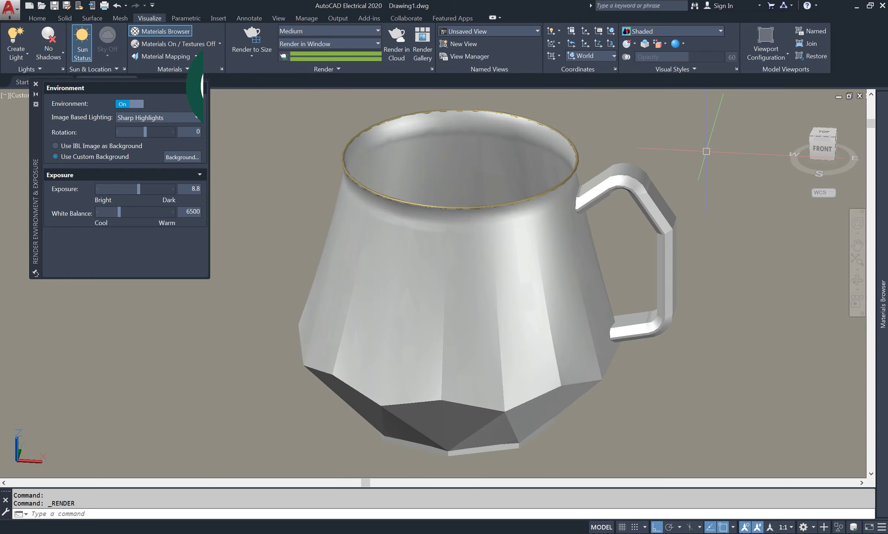
{"action": "scroll", "coordinate": [714, 146], "scroll_direction": "down", "scroll_amount": 2}
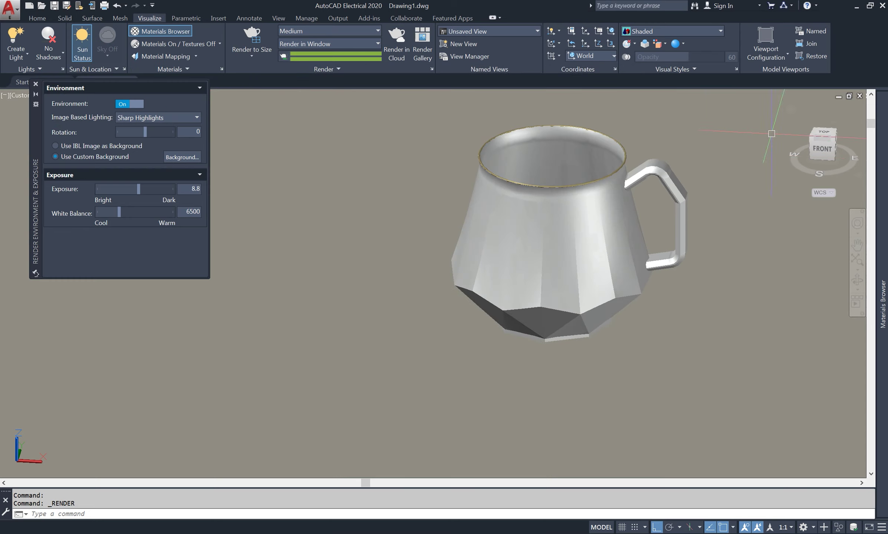
- Switch to the top view, recentre the mug, and close the Render Environment palette
{"action": "left_click", "coordinate": [824, 134]}
{"action": "scroll", "coordinate": [645, 200], "scroll_direction": "down", "scroll_amount": 4}
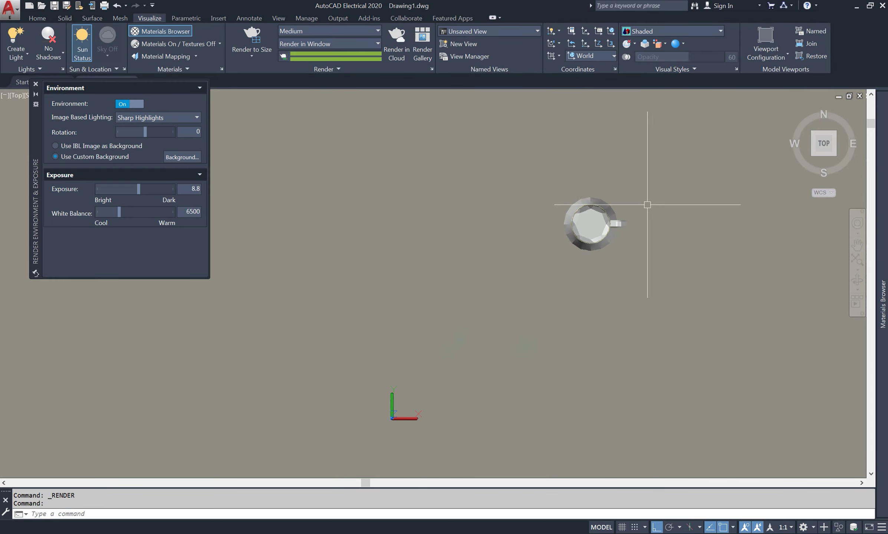
{"action": "left_click_drag", "start_coordinate": [674, 180], "coordinate": [581, 203]}
{"action": "key", "text": "Escape"}
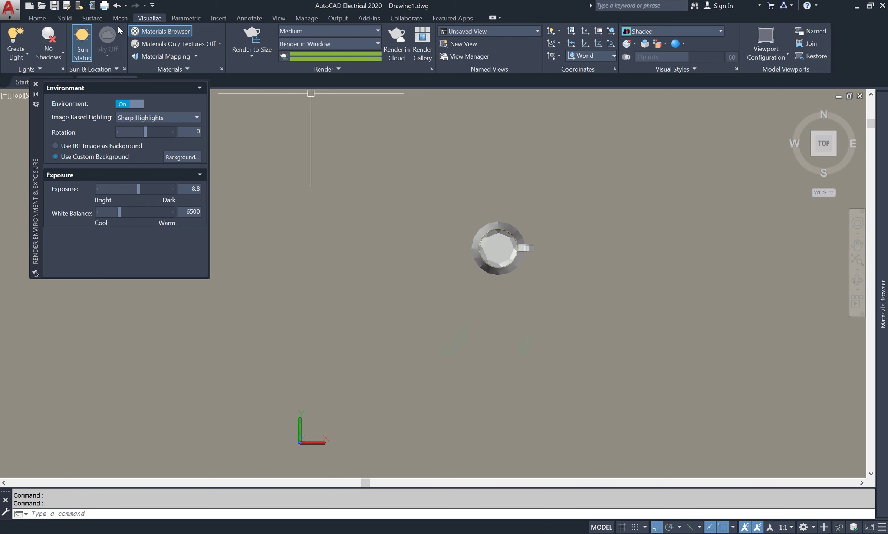
{"action": "left_click", "coordinate": [45, 18]}
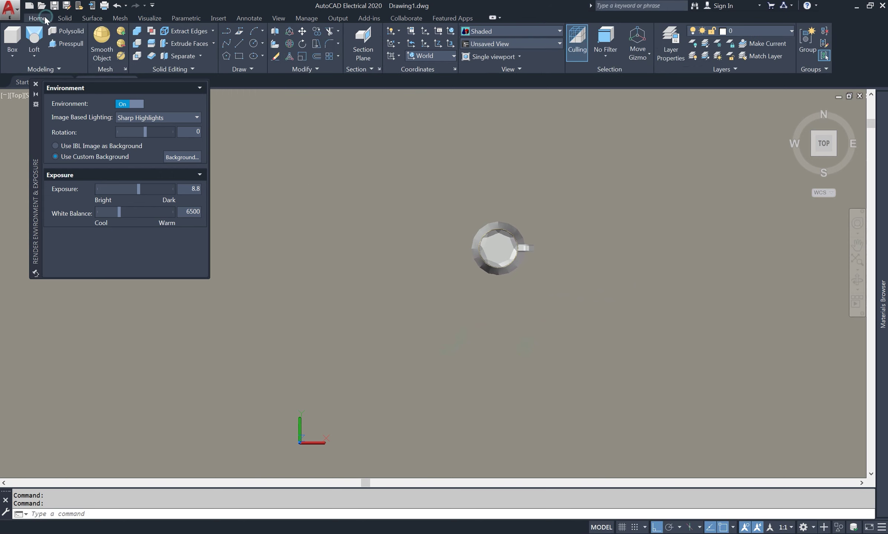
{"action": "left_click", "coordinate": [36, 84]}
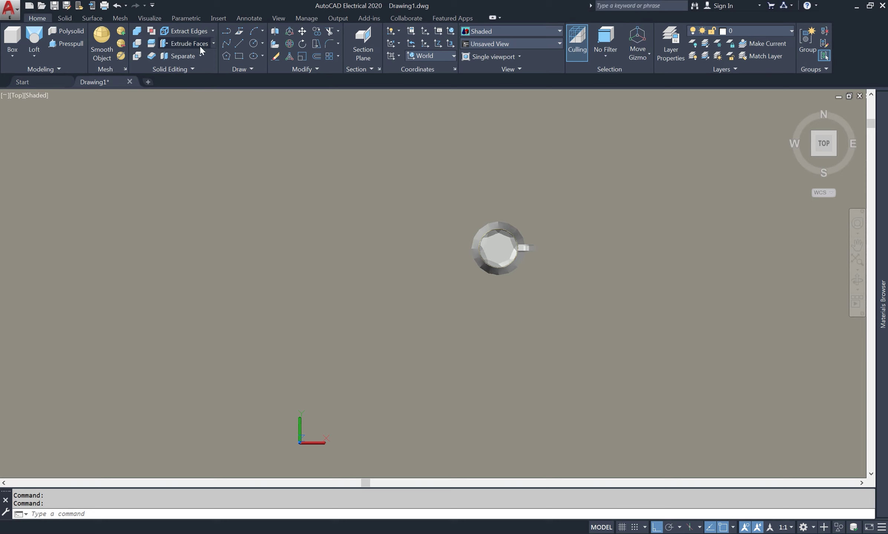
- Draw a large rectangle around the mug's base and switch to SE Isometric view
{"action": "left_click", "coordinate": [236, 59]}
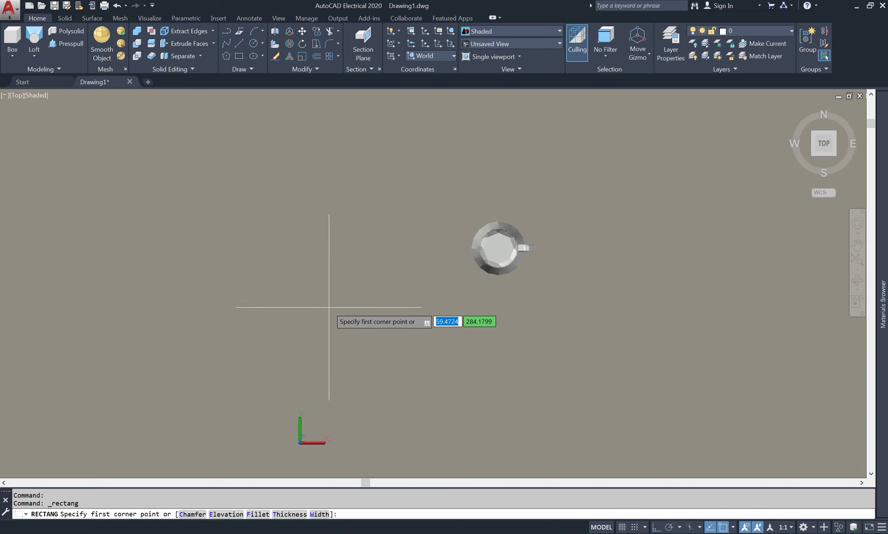
{"action": "left_click", "coordinate": [338, 341]}
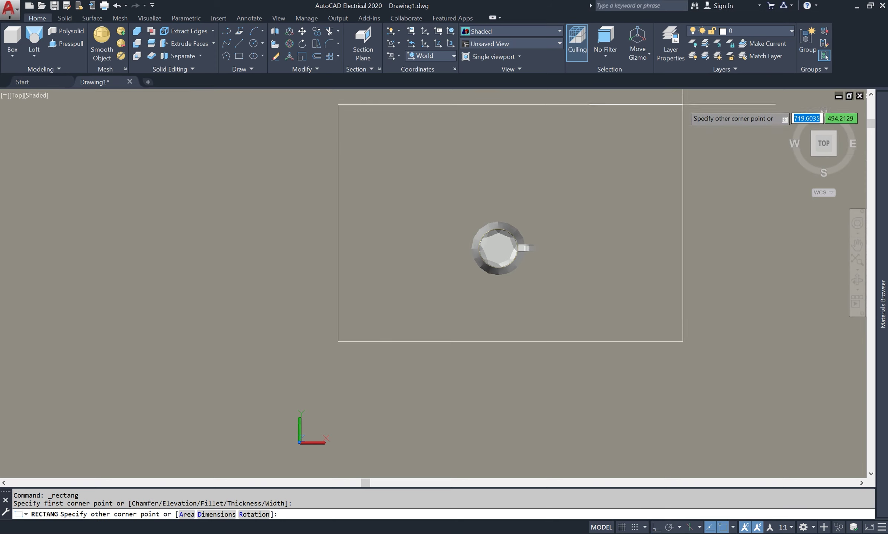
{"action": "left_click", "coordinate": [682, 101]}
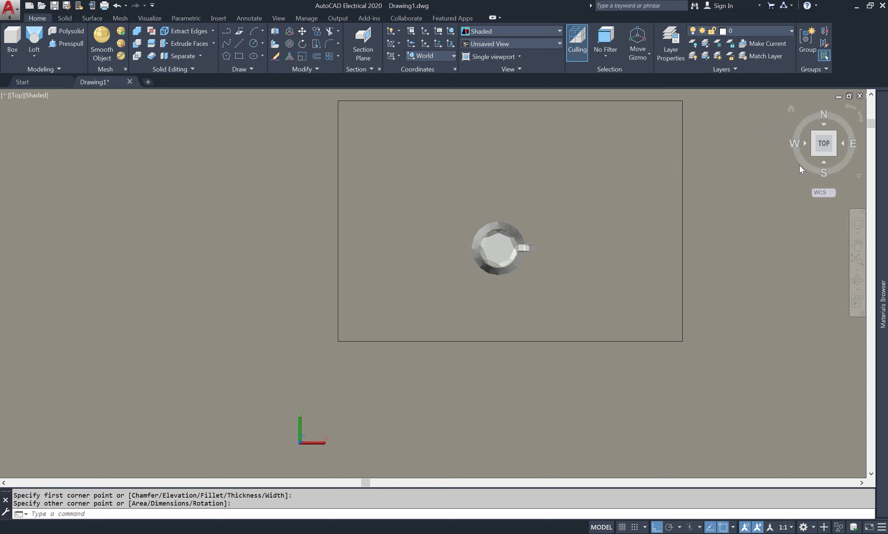
{"action": "left_click", "coordinate": [838, 158]}
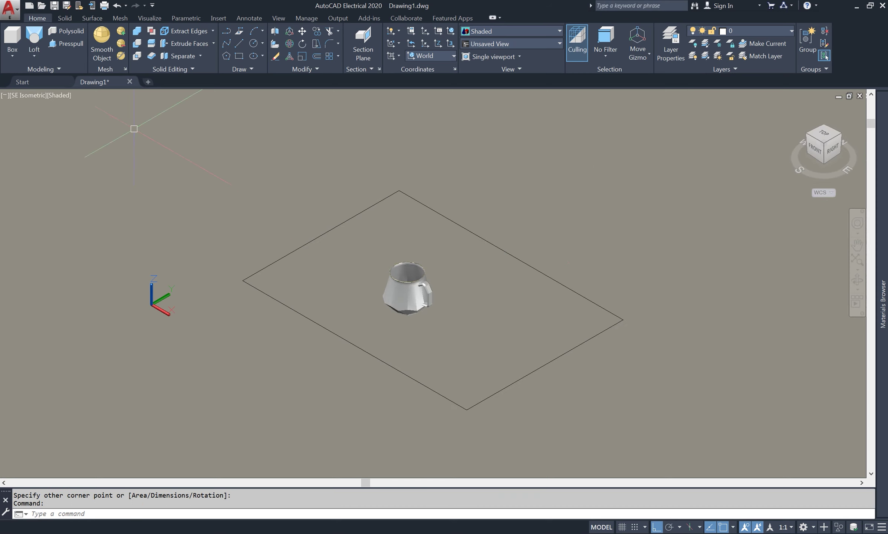
- Extrude the rectangle into a slab 1 unit tall
{"action": "left_click", "coordinate": [40, 57]}
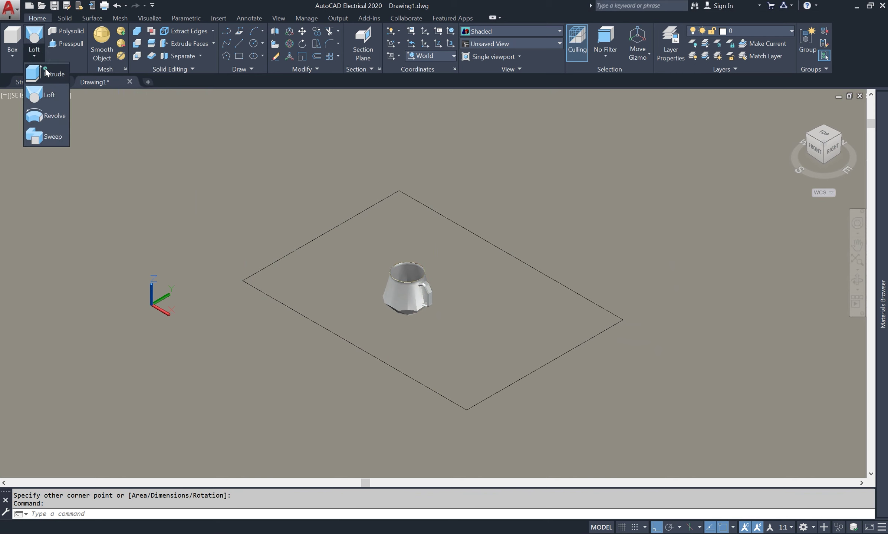
{"action": "left_click", "coordinate": [46, 72]}
{"action": "left_click", "coordinate": [259, 290]}
{"action": "key", "text": "Return"}
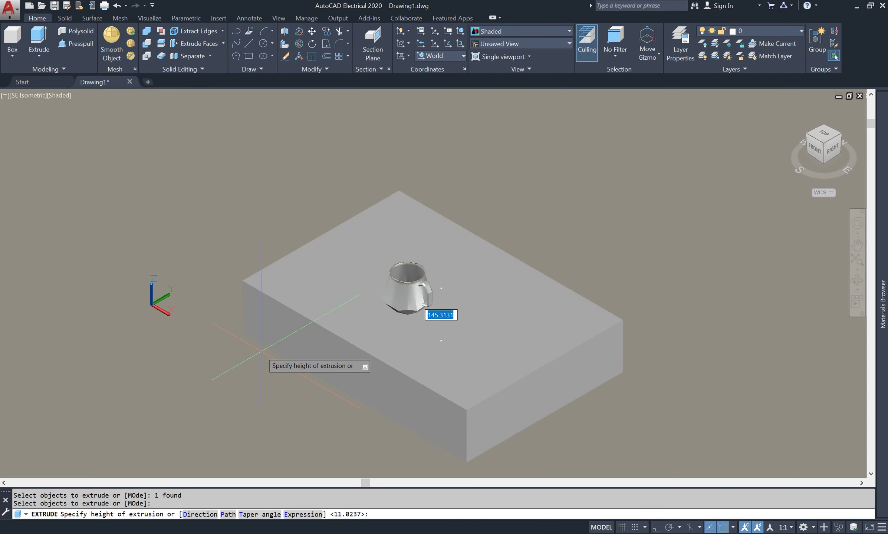
{"action": "type", "text": "1"}
{"action": "key", "text": "Return"}
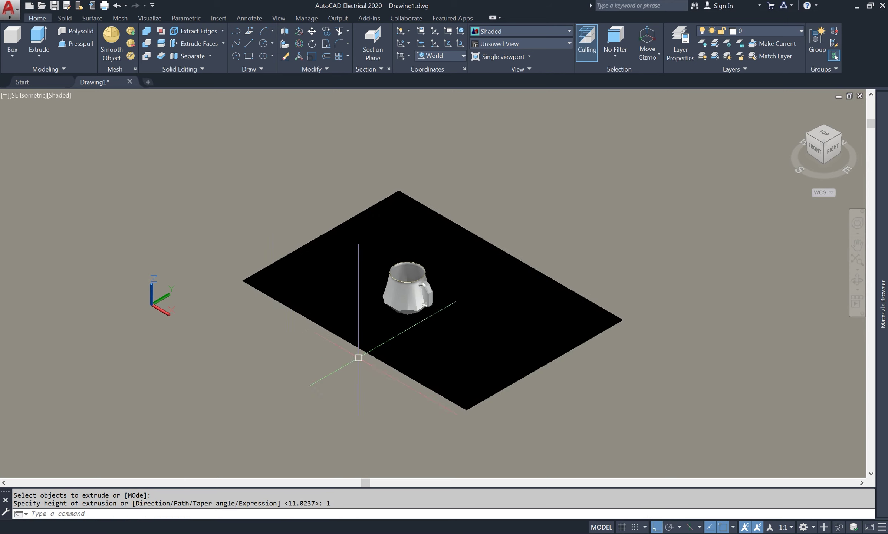
- Move the slab down 1 unit beneath the mug
{"action": "scroll", "coordinate": [379, 351], "scroll_direction": "up", "scroll_amount": 3}
{"action": "mouse_move", "coordinate": [615, 293]}
{"action": "middle_mouse_down", "text": "shift"}
{"action": "mouse_move", "coordinate": [605, 265]}
{"action": "mouse_move", "coordinate": [614, 216]}
{"action": "mouse_move", "coordinate": [591, 262]}
{"action": "mouse_move", "coordinate": [476, 263]}
{"action": "middle_mouse_up", "text": "shift"}
{"action": "right_click", "coordinate": [544, 163]}
{"action": "left_click", "coordinate": [560, 171]}
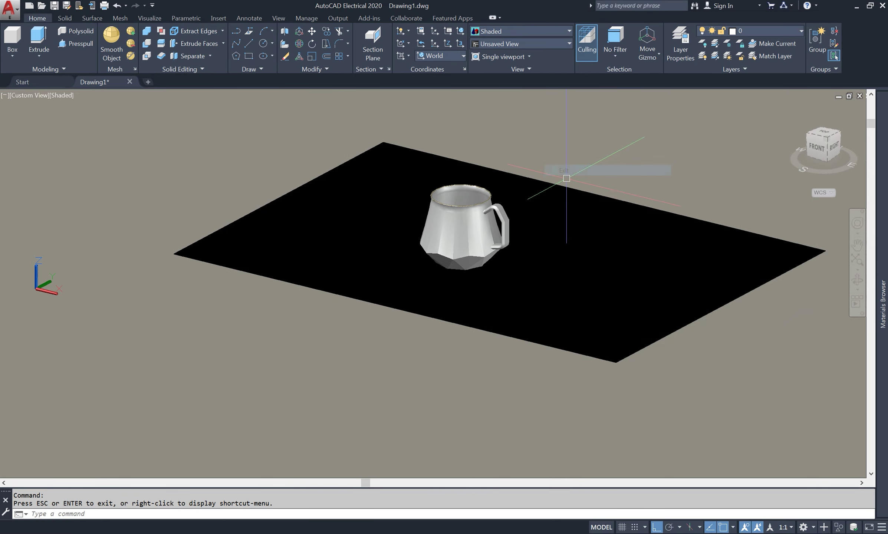
{"action": "type", "text": "m"}
{"action": "key", "text": "Return"}
{"action": "left_click", "coordinate": [565, 276]}
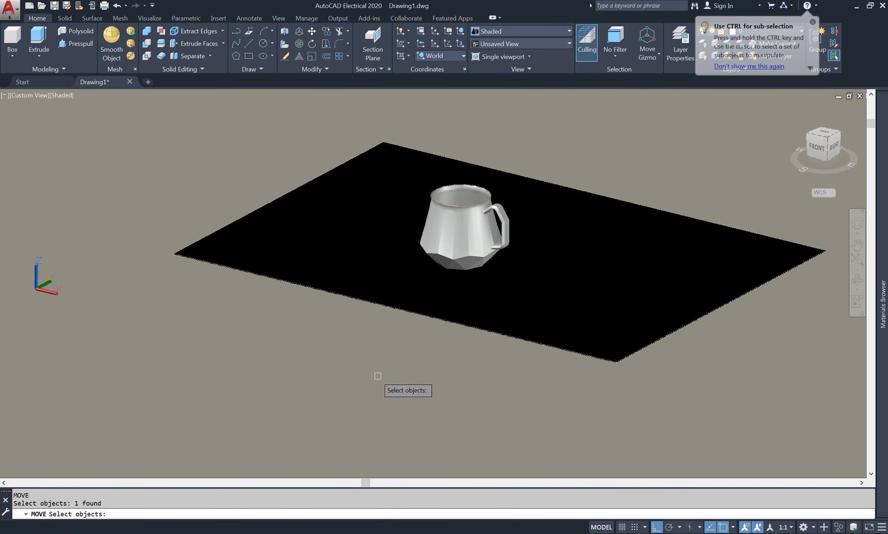
{"action": "key", "text": "Return"}
{"action": "left_click", "coordinate": [369, 376]}
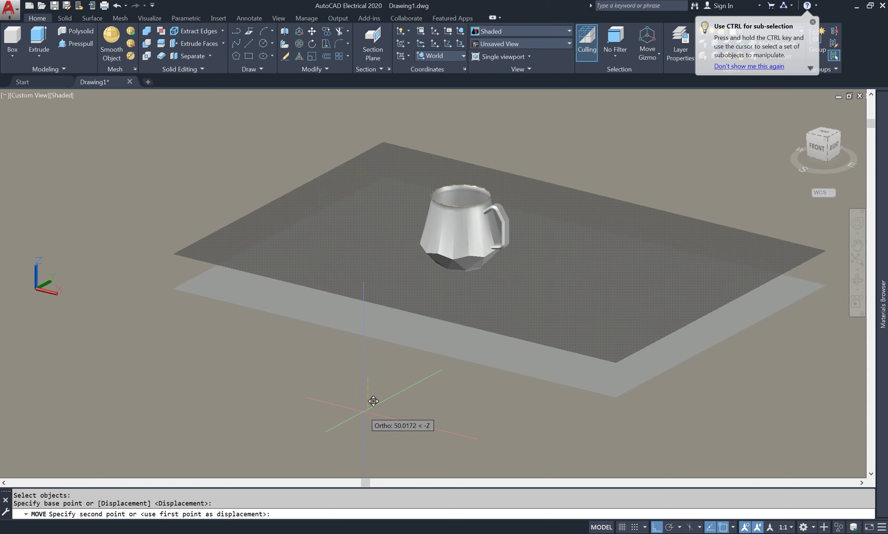
{"action": "type", "text": "1"}
{"action": "key", "text": "Return"}
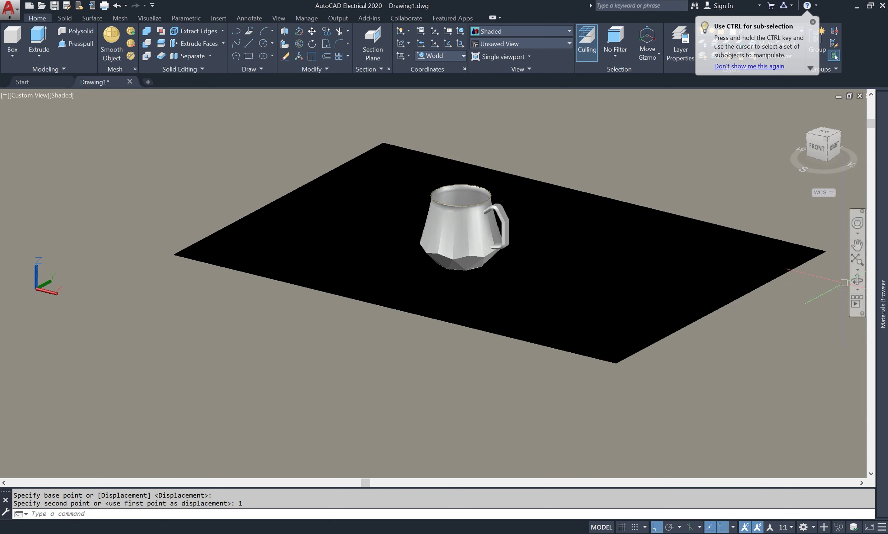
- Orbit the view around the mug to inspect the slab position
{"action": "left_click", "coordinate": [858, 280]}
{"action": "mouse_move", "coordinate": [615, 340]}
{"action": "left_mouse_down"}
{"action": "mouse_move", "coordinate": [654, 259]}
{"action": "mouse_move", "coordinate": [605, 323]}
{"action": "mouse_move", "coordinate": [223, 182]}
{"action": "left_mouse_up"}
{"action": "right_click", "coordinate": [223, 183]}
{"action": "left_click", "coordinate": [243, 178]}
{"action": "middle_click", "coordinate": [354, 283], "text": "shift"}
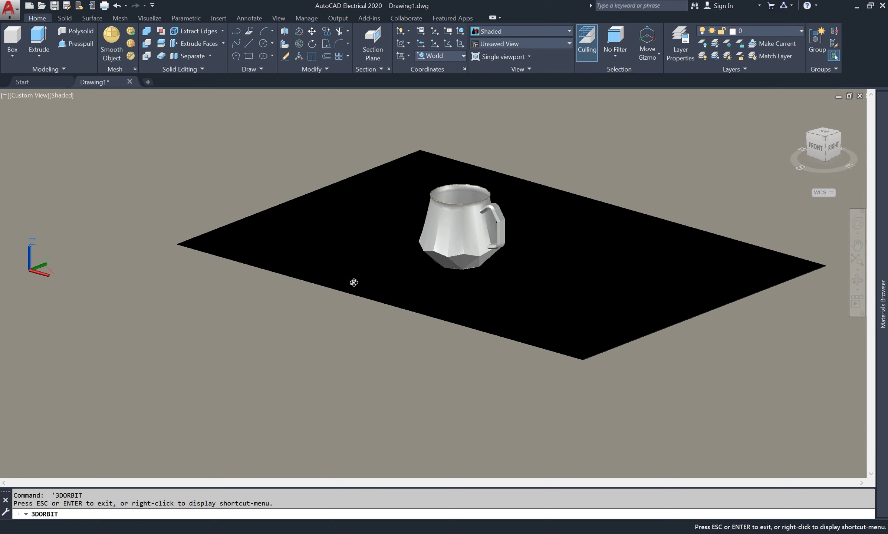
{"action": "right_click", "coordinate": [207, 230]}
{"action": "left_click", "coordinate": [222, 235]}
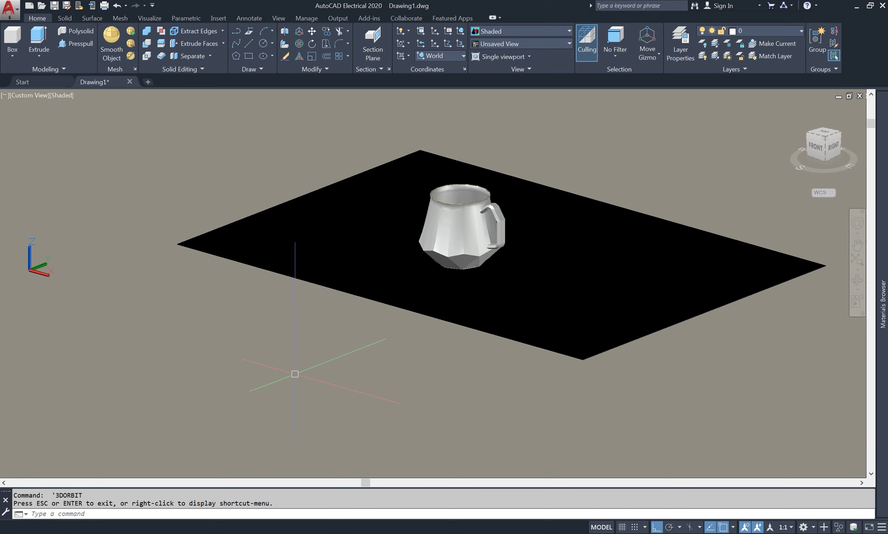
- Lower the slab another 2 units and orbit to a front view
{"action": "type", "text": "M"}
{"action": "key", "text": "Return"}
{"action": "left_click", "coordinate": [398, 293]}
{"action": "key", "text": "Return"}
{"action": "left_click", "coordinate": [279, 348]}
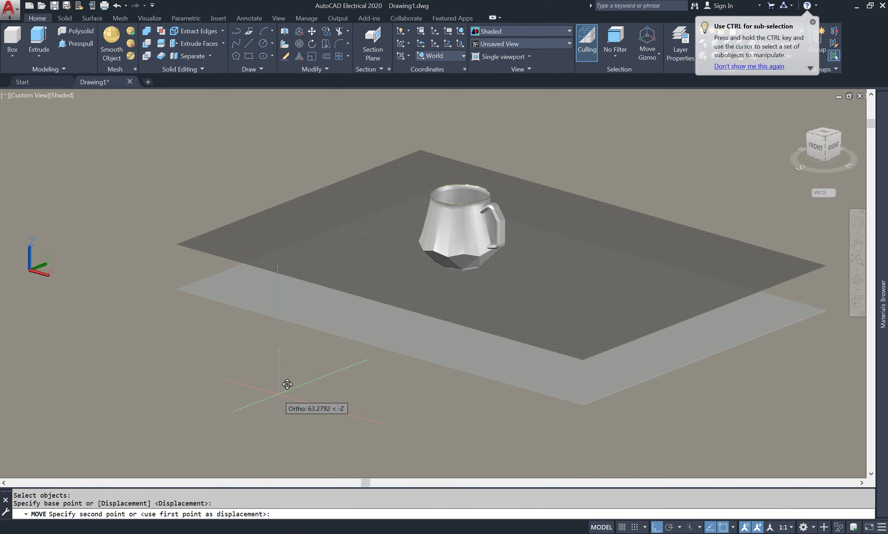
{"action": "type", "text": "2"}
{"action": "key", "text": "Return"}
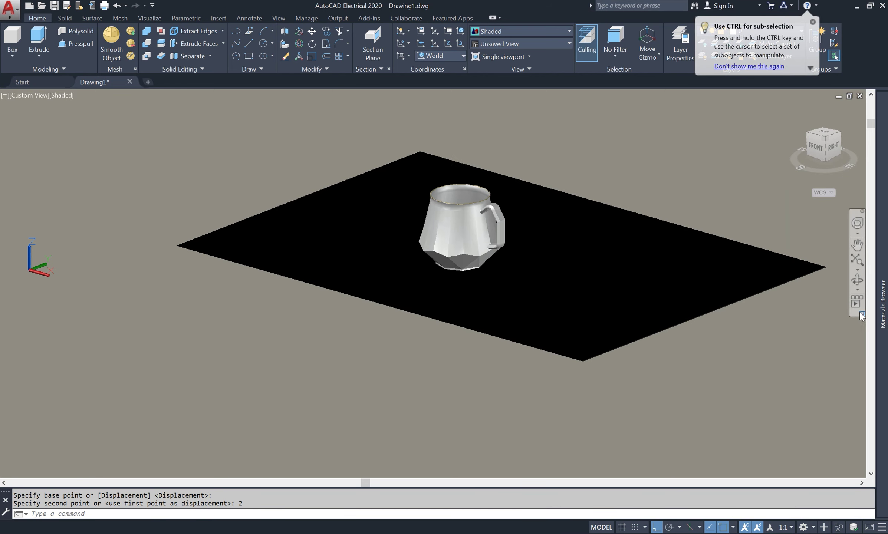
{"action": "left_click", "coordinate": [858, 280]}
{"action": "mouse_move", "coordinate": [604, 317]}
{"action": "left_mouse_down"}
{"action": "mouse_move", "coordinate": [648, 304]}
{"action": "mouse_move", "coordinate": [585, 353]}
{"action": "mouse_move", "coordinate": [591, 410]}
{"action": "left_mouse_up"}
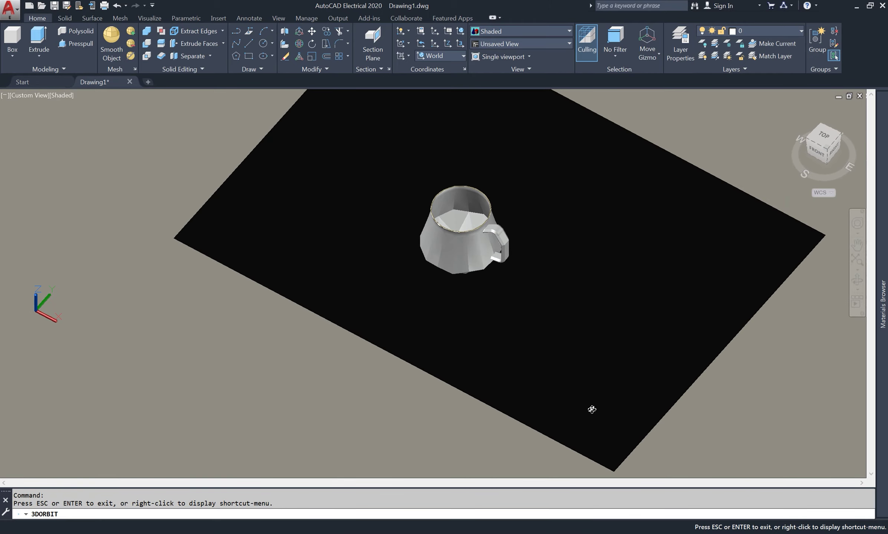
- Orbit, zoom and pan to a low front view showing the whole mug
{"action": "scroll", "coordinate": [567, 310], "scroll_direction": "up", "scroll_amount": 2}
{"action": "mouse_move", "coordinate": [567, 310]}
{"action": "left_mouse_down"}
{"action": "mouse_move", "coordinate": [499, 317]}
{"action": "mouse_move", "coordinate": [525, 301]}
{"action": "mouse_move", "coordinate": [525, 252]}
{"action": "mouse_move", "coordinate": [601, 369]}
{"action": "mouse_move", "coordinate": [525, 392]}
{"action": "mouse_move", "coordinate": [519, 390]}
{"action": "mouse_move", "coordinate": [557, 373]}
{"action": "mouse_move", "coordinate": [575, 377]}
{"action": "mouse_move", "coordinate": [519, 383]}
{"action": "left_mouse_up"}
{"action": "scroll", "coordinate": [533, 256], "scroll_direction": "up", "scroll_amount": 2}
{"action": "scroll", "coordinate": [518, 383], "scroll_direction": "up", "scroll_amount": 2}
{"action": "scroll", "coordinate": [519, 383], "scroll_direction": "up", "scroll_amount": 1}
{"action": "scroll", "coordinate": [519, 383], "scroll_direction": "up", "scroll_amount": 1}
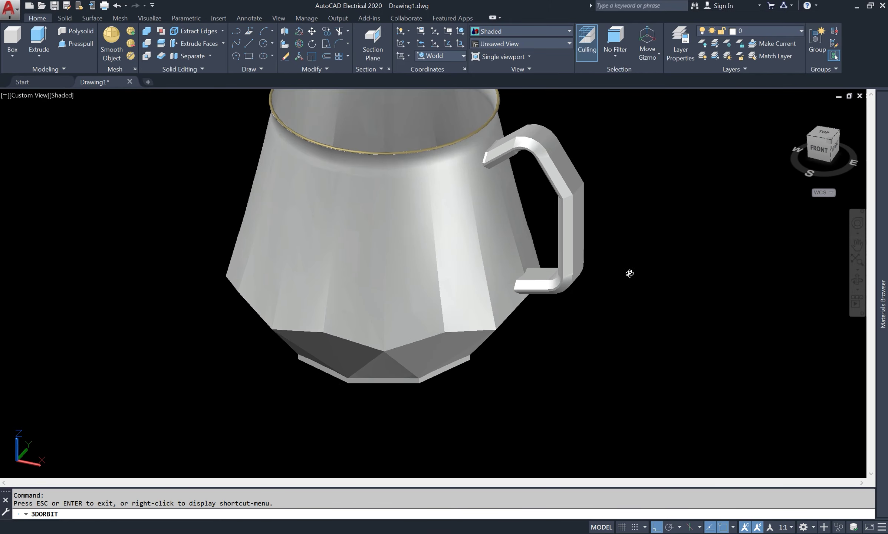
{"action": "middle_click_drag", "start_coordinate": [632, 243], "coordinate": [638, 319]}
{"action": "right_click", "coordinate": [652, 206]}
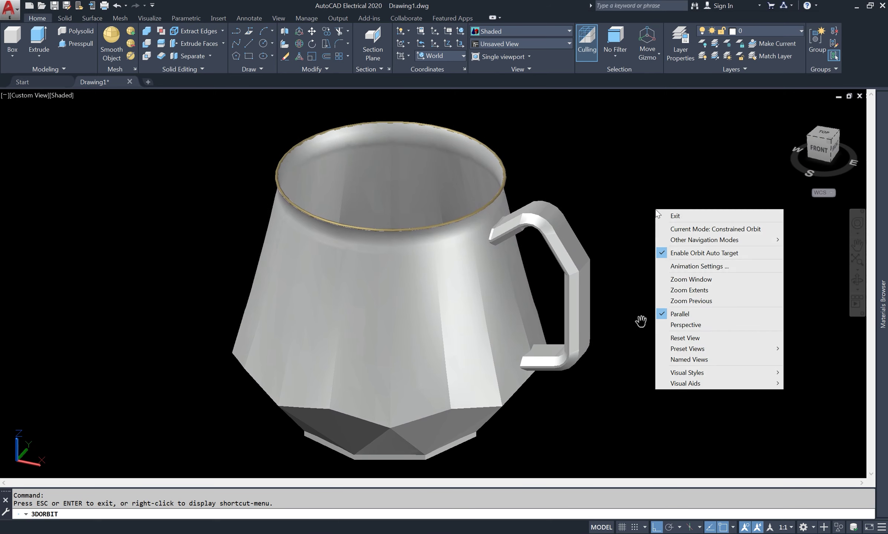
{"action": "left_click", "coordinate": [675, 216]}
- Add the Fabric > Bandage material to the document and apply it to the slab
{"action": "left_click", "coordinate": [882, 305]}
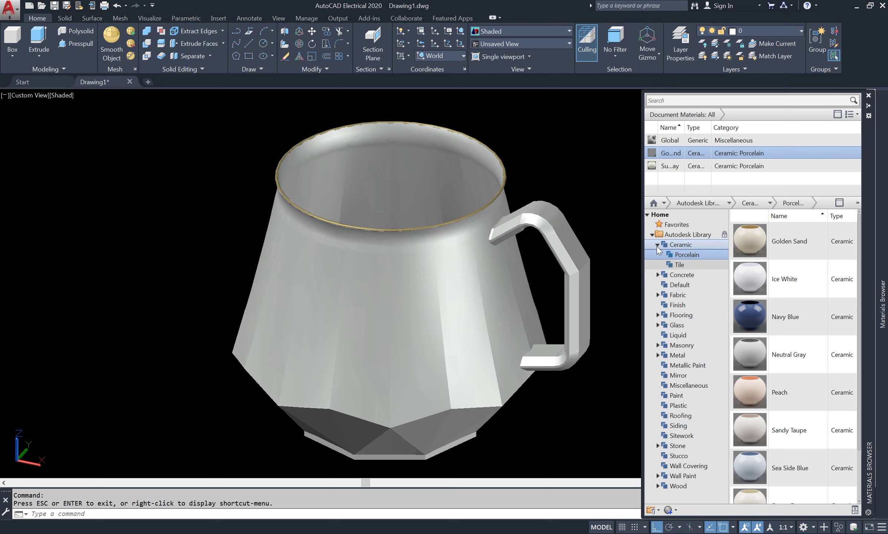
{"action": "double_click", "coordinate": [680, 244]}
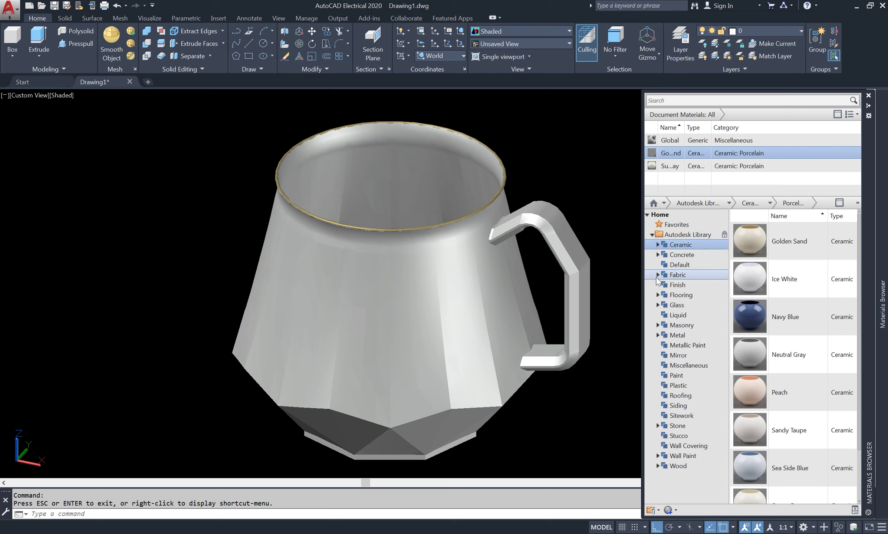
{"action": "left_click", "coordinate": [676, 276]}
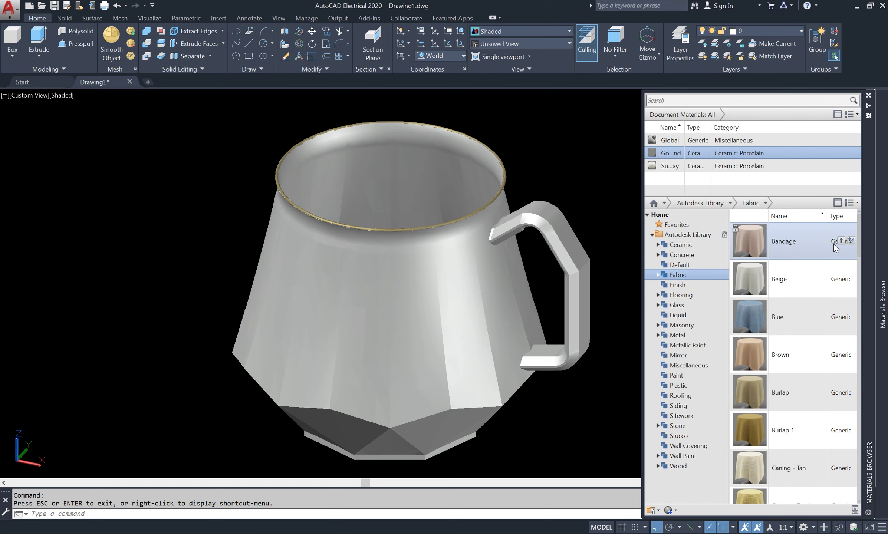
{"action": "left_click", "coordinate": [842, 239]}
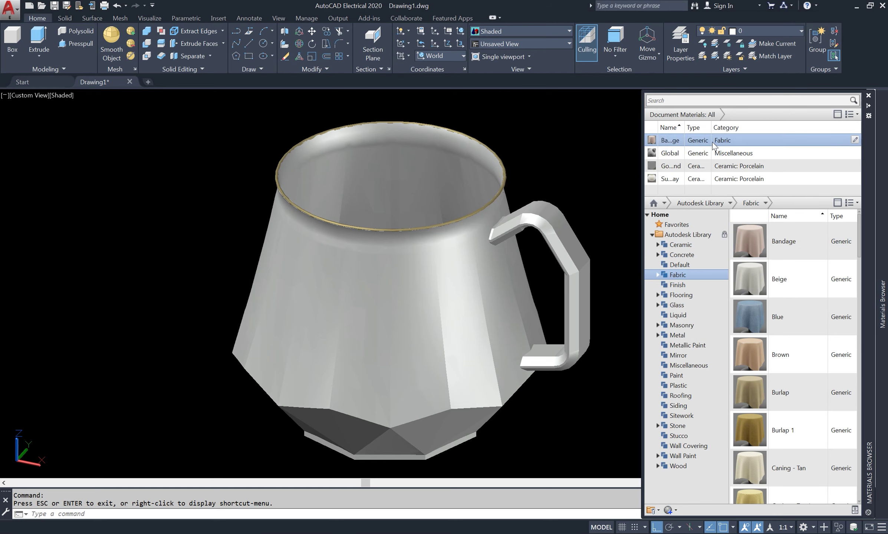
{"action": "left_click_drag", "start_coordinate": [741, 143], "coordinate": [588, 148]}
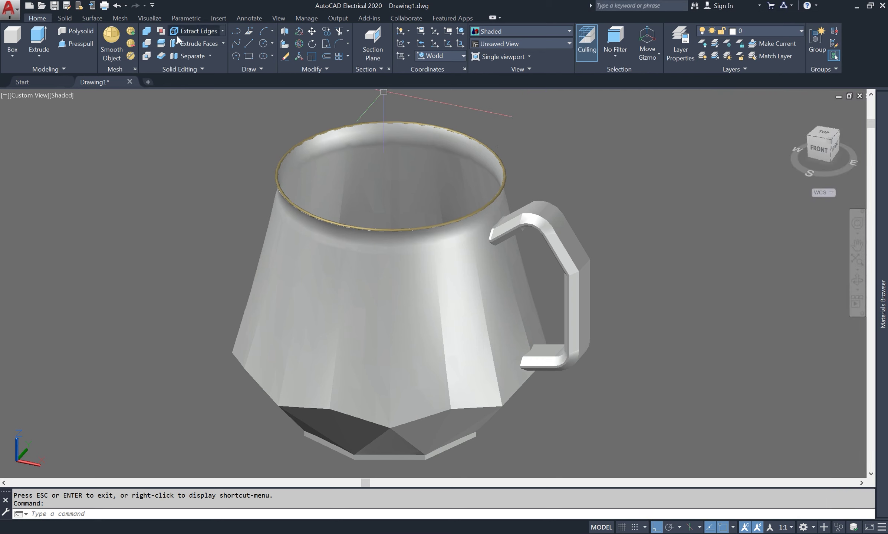
- Render the scene from the Visualize tab, then zoom in and render again
{"action": "left_click", "coordinate": [148, 19]}
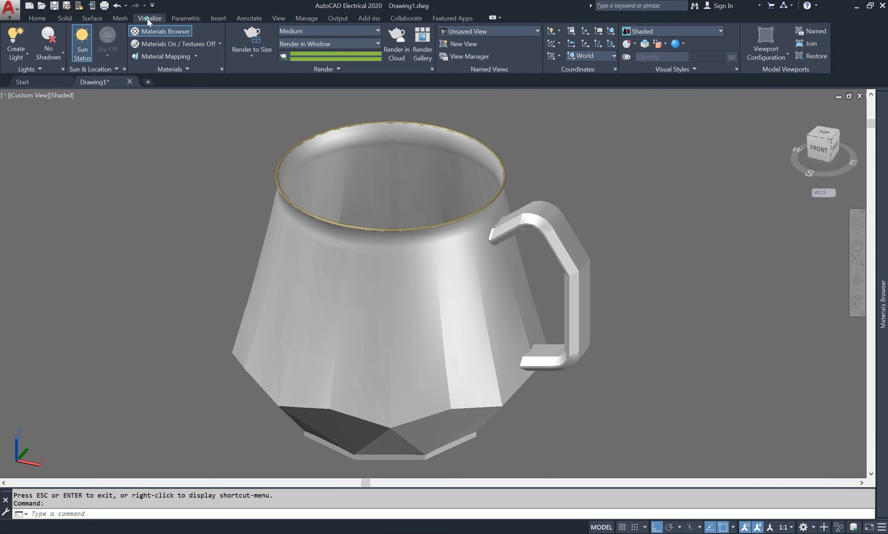
{"action": "left_click", "coordinate": [251, 33]}
{"action": "left_click", "coordinate": [248, 30]}
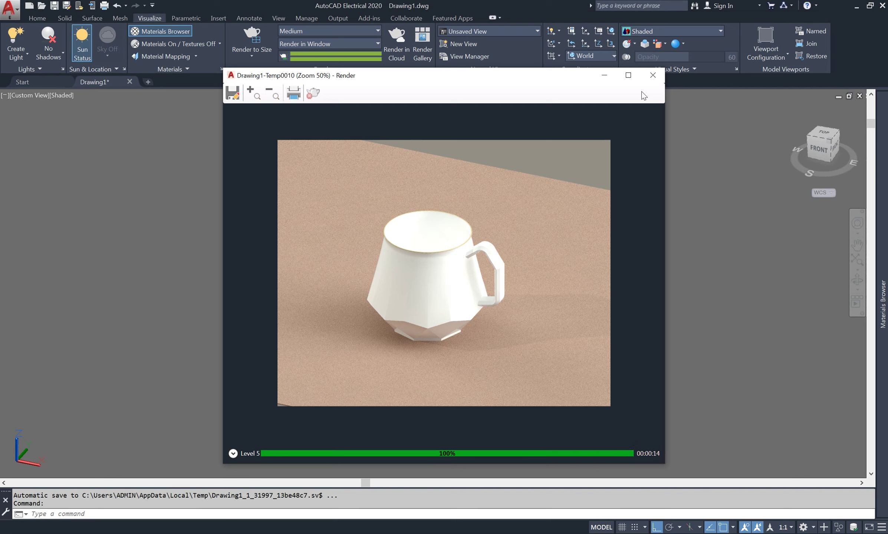
{"action": "left_click", "coordinate": [653, 75]}
{"action": "scroll", "coordinate": [414, 295], "scroll_direction": "up", "scroll_amount": 2}
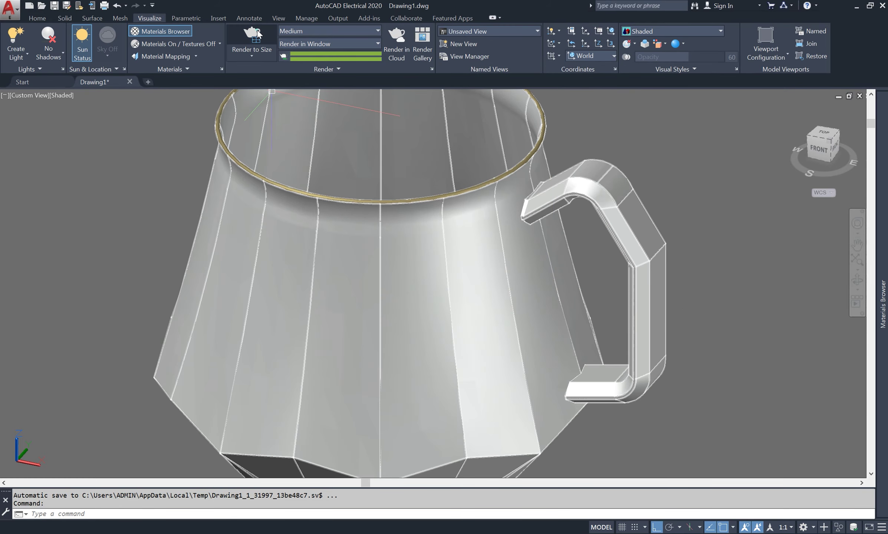
{"action": "left_click", "coordinate": [258, 33]}
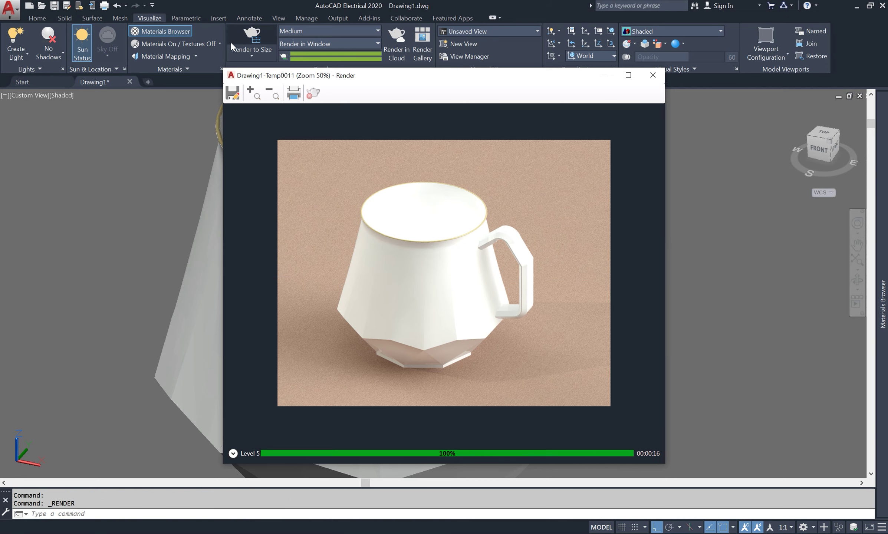
- Save the render to the Desktop as 32-bit PNG 'glass 1.png' and close the window
{"action": "left_click", "coordinate": [233, 93]}
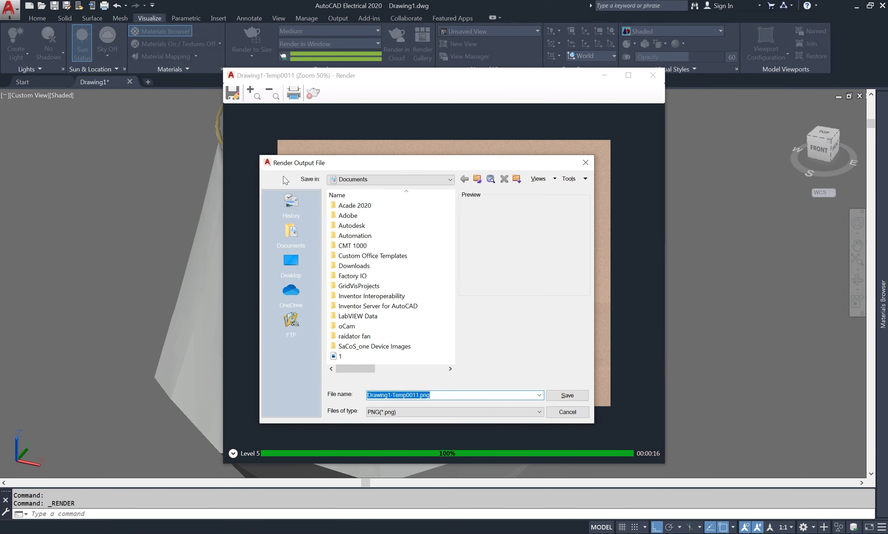
{"action": "left_click", "coordinate": [288, 264]}
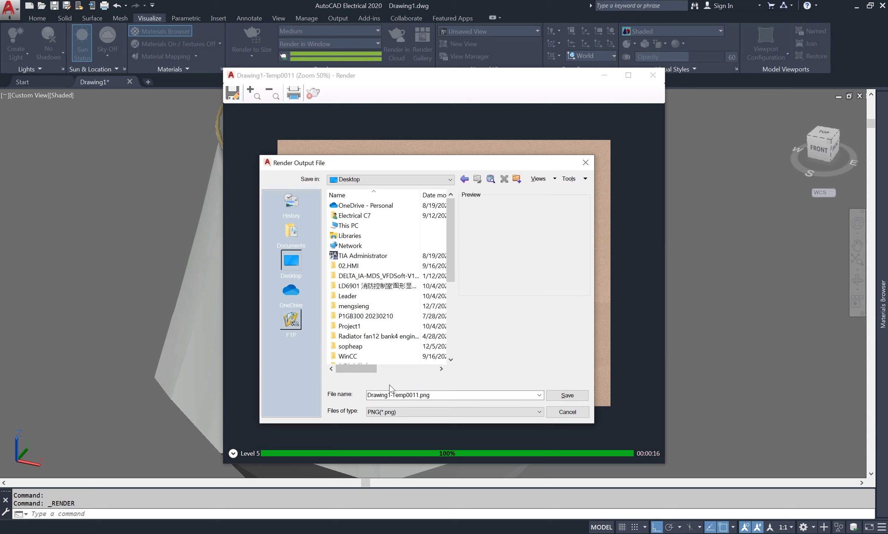
{"action": "left_click", "coordinate": [434, 396]}
{"action": "double_click", "coordinate": [433, 397]}
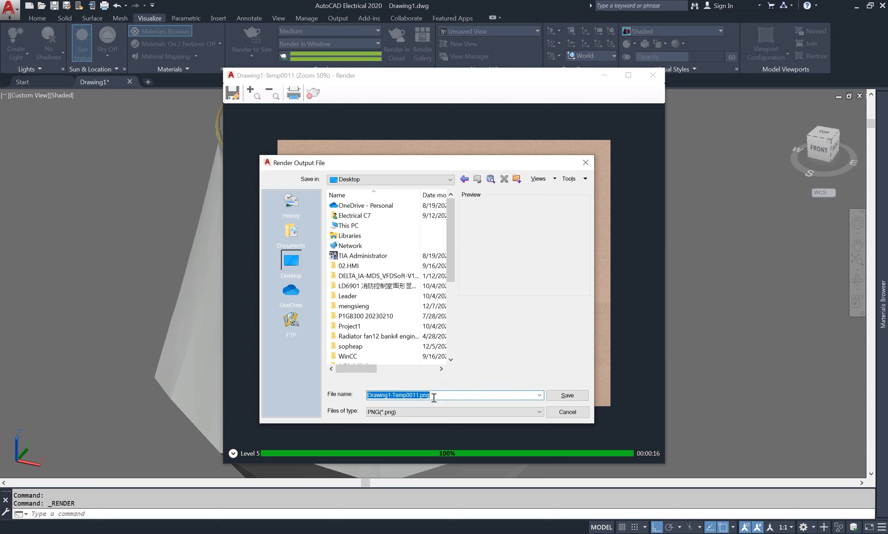
{"action": "type", "text": "glass 1"}
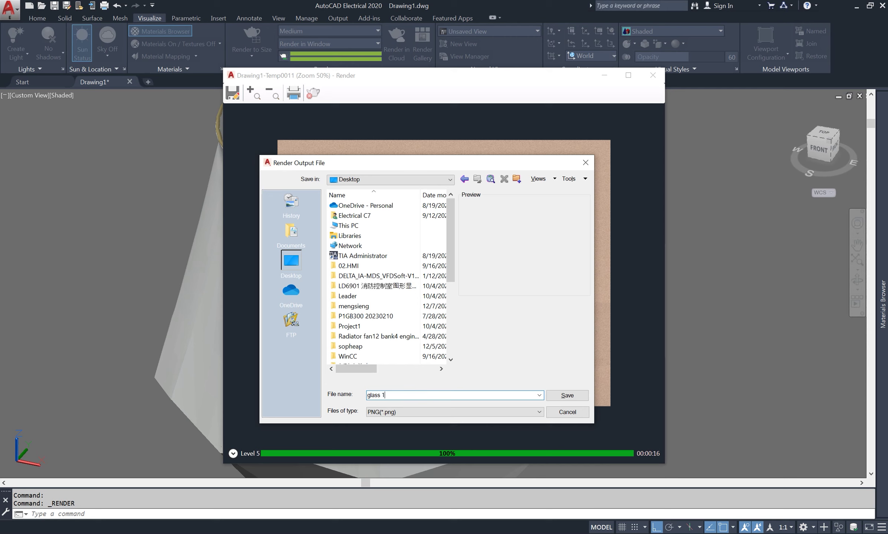
{"action": "left_click", "coordinate": [567, 396]}
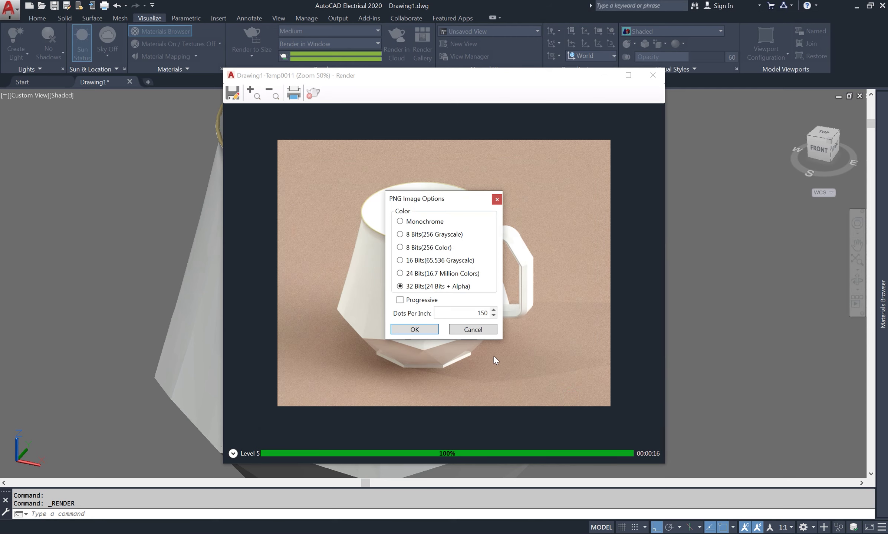
{"action": "left_click", "coordinate": [426, 329]}
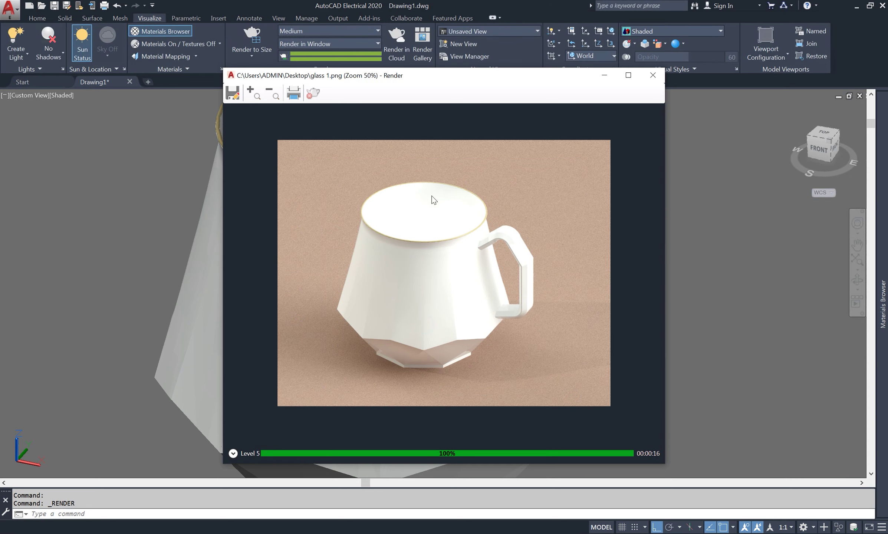
{"action": "left_click", "coordinate": [653, 75]}
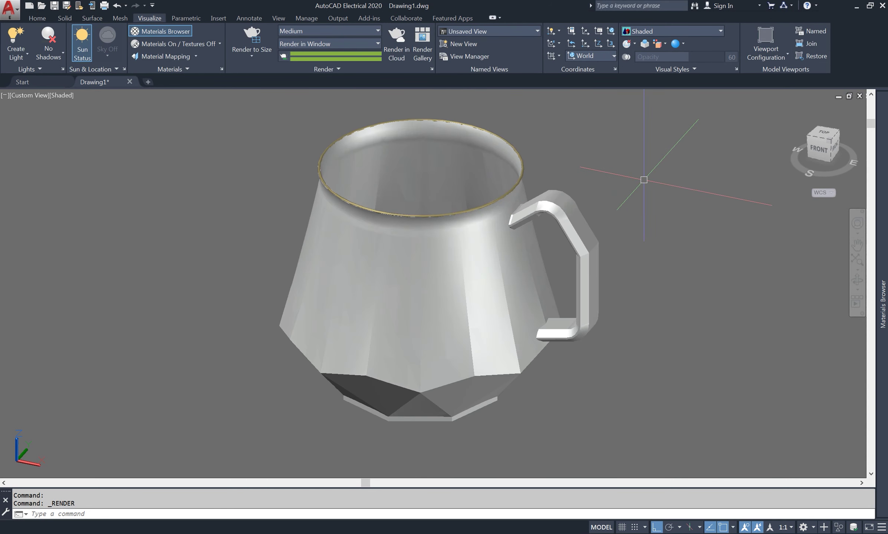
- Draw a 78-diameter circle centred on the mug's rim
{"action": "type", "text": "c"}
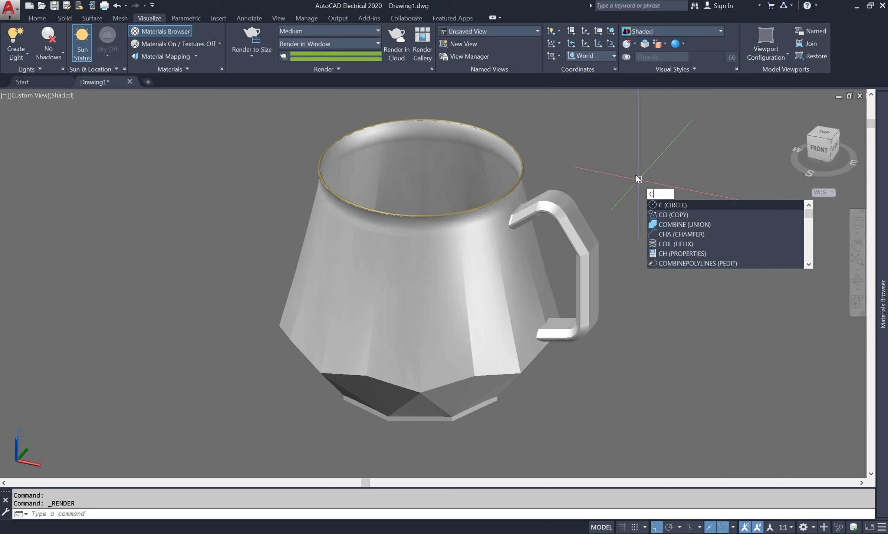
{"action": "key", "text": "Return"}
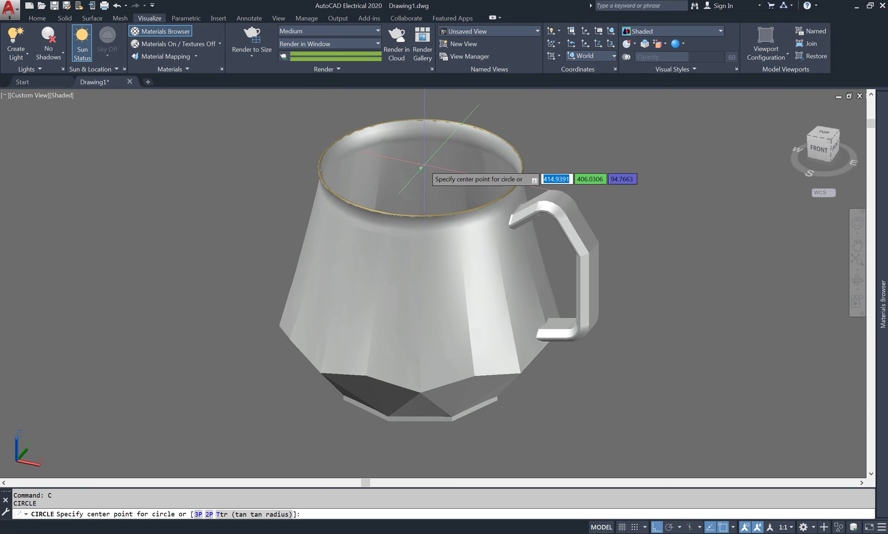
{"action": "left_click", "coordinate": [421, 168]}
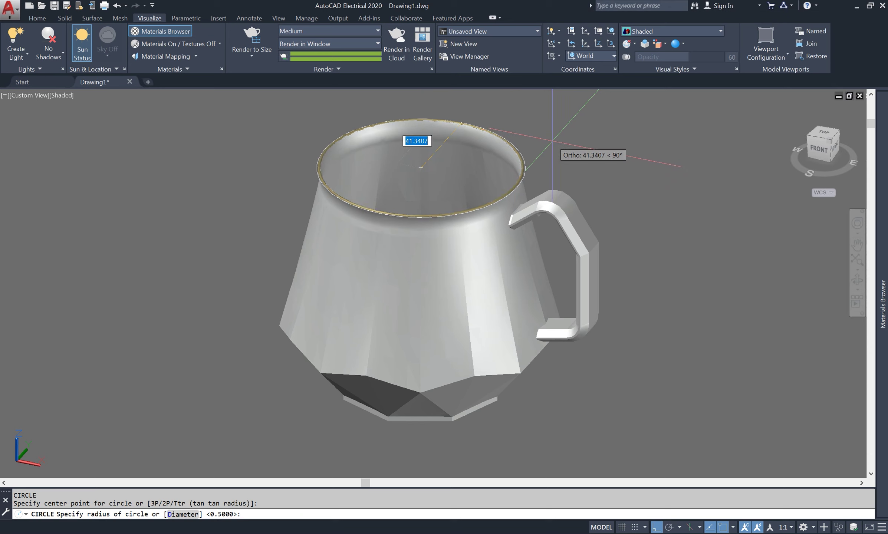
{"action": "type", "text": "d"}
{"action": "key", "text": "Return"}
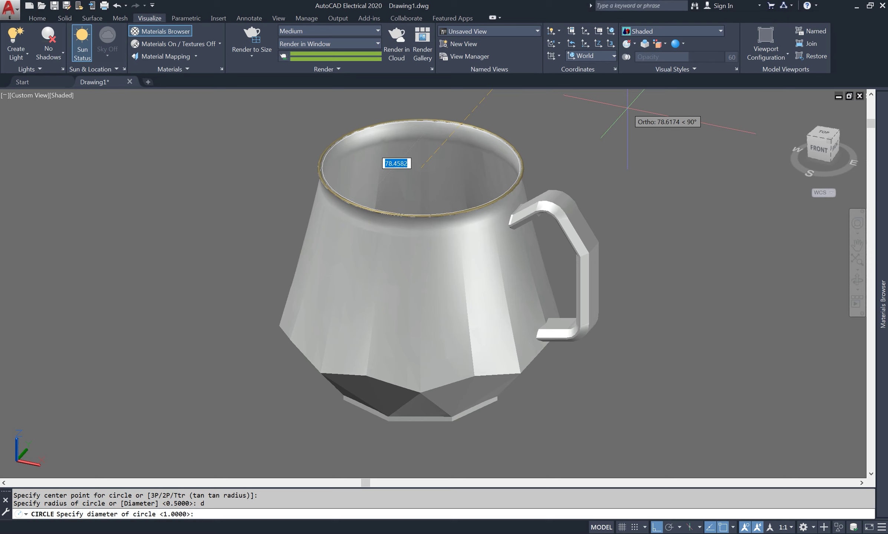
{"action": "type", "text": "78"}
{"action": "key", "text": "Return"}
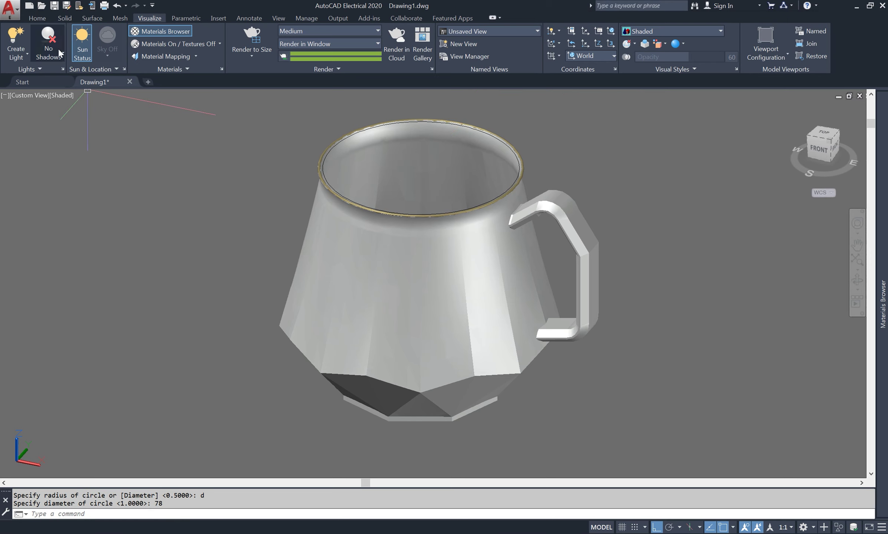
- Extrude the rim circle 60 units into a solid
{"action": "type", "text": "ext"}
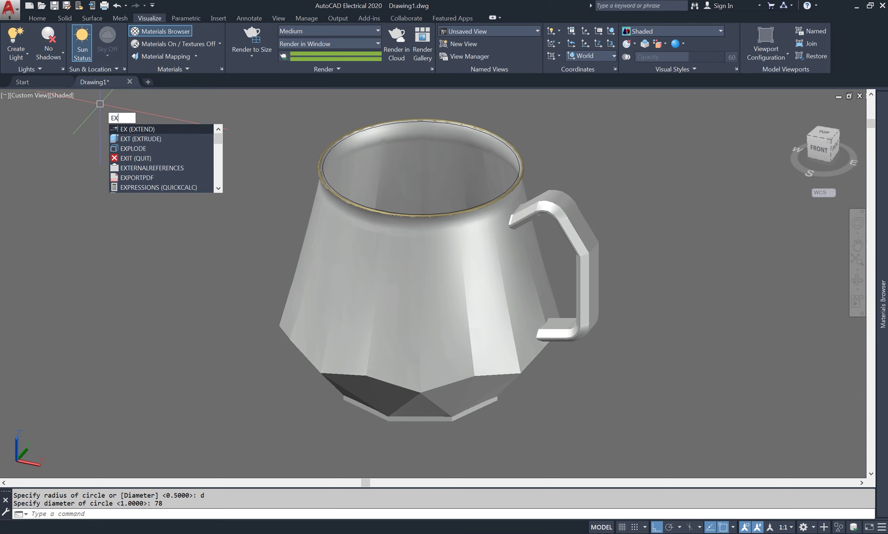
{"action": "key", "text": "Return"}
{"action": "left_click", "coordinate": [325, 162]}
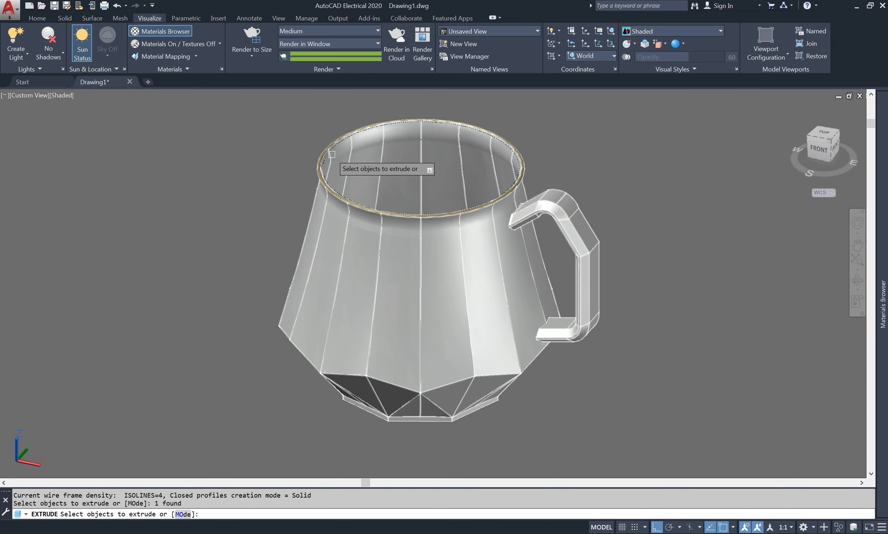
{"action": "left_click", "coordinate": [325, 162]}
{"action": "key", "text": "Return"}
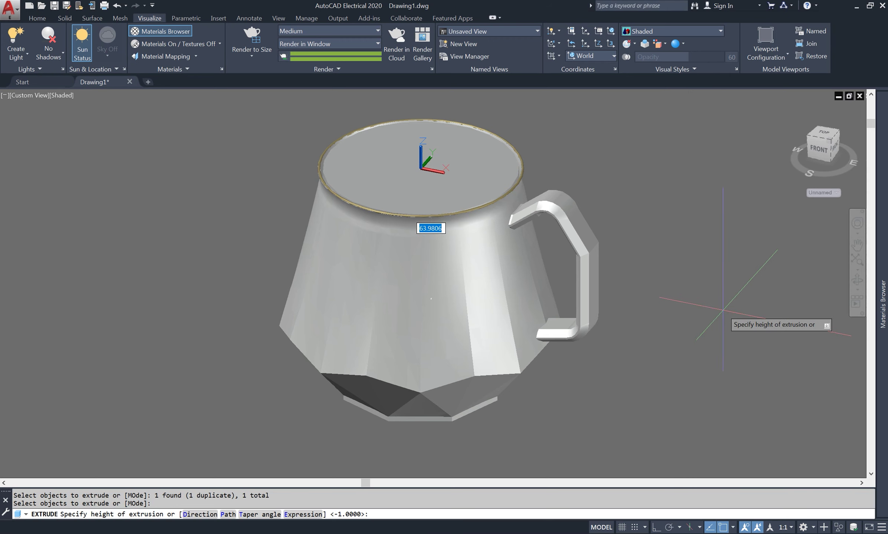
{"action": "type", "text": "60"}
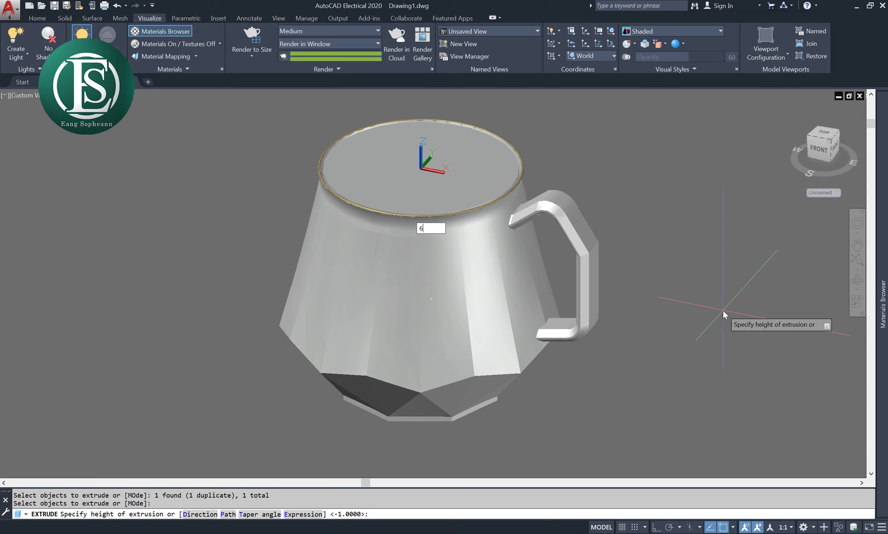
{"action": "key", "text": "Return"}
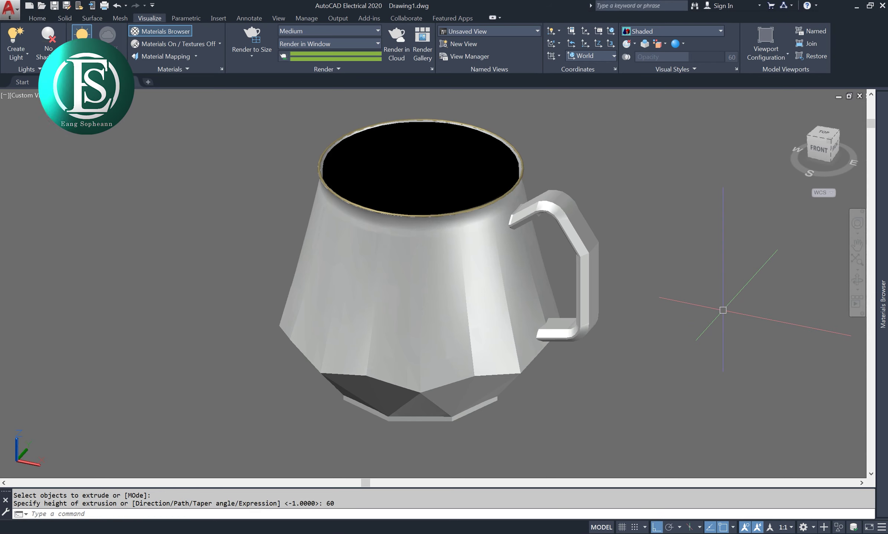
- Move the inner solid down 10 units twice
{"action": "type", "text": "m"}
{"action": "key", "text": "Return"}
{"action": "left_click", "coordinate": [481, 149]}
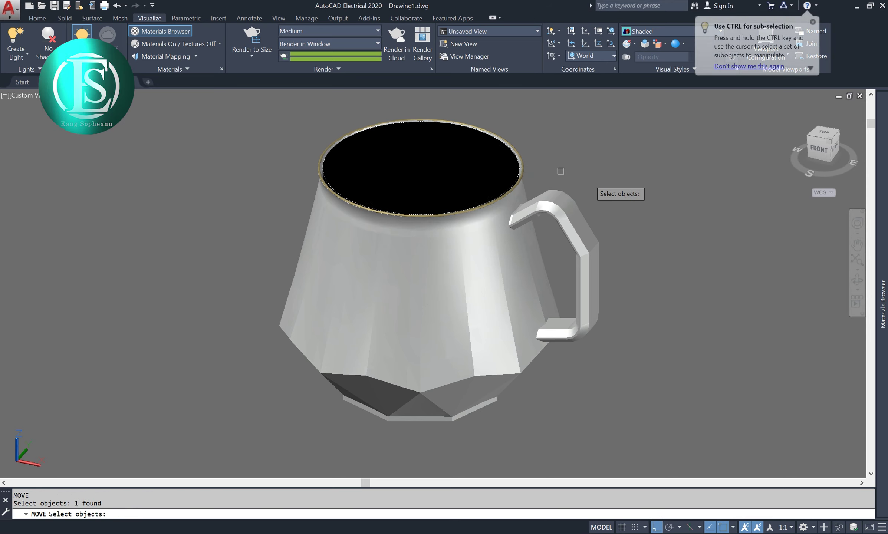
{"action": "key", "text": "Return"}
{"action": "left_click", "coordinate": [630, 185]}
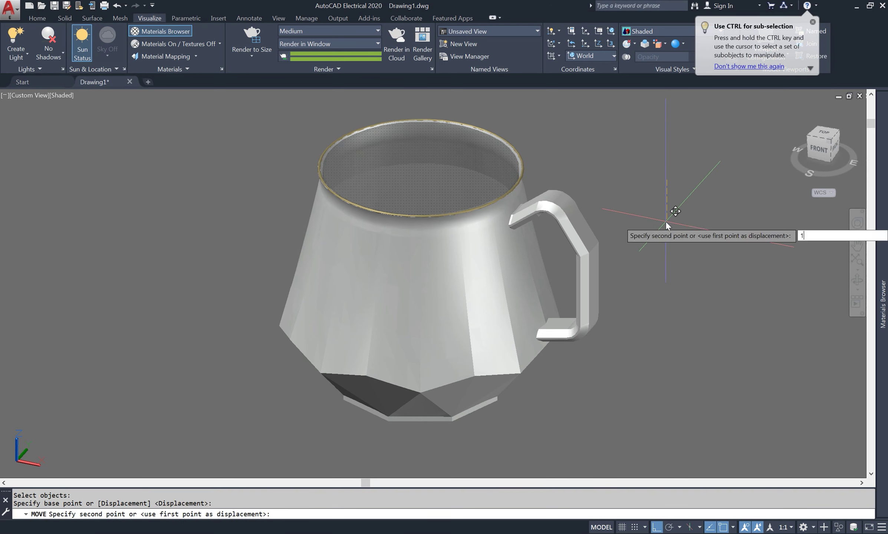
{"action": "type", "text": "10"}
{"action": "key", "text": "Return"}
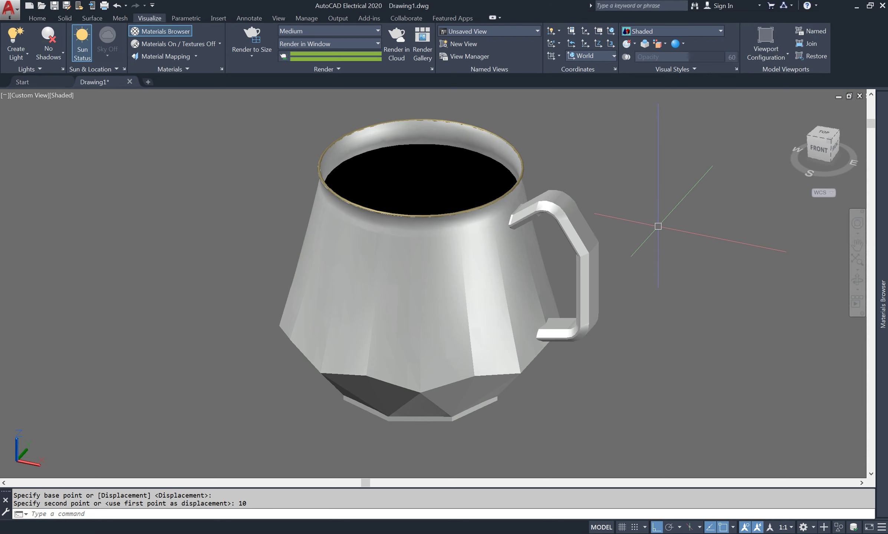
{"action": "key", "text": "Return"}
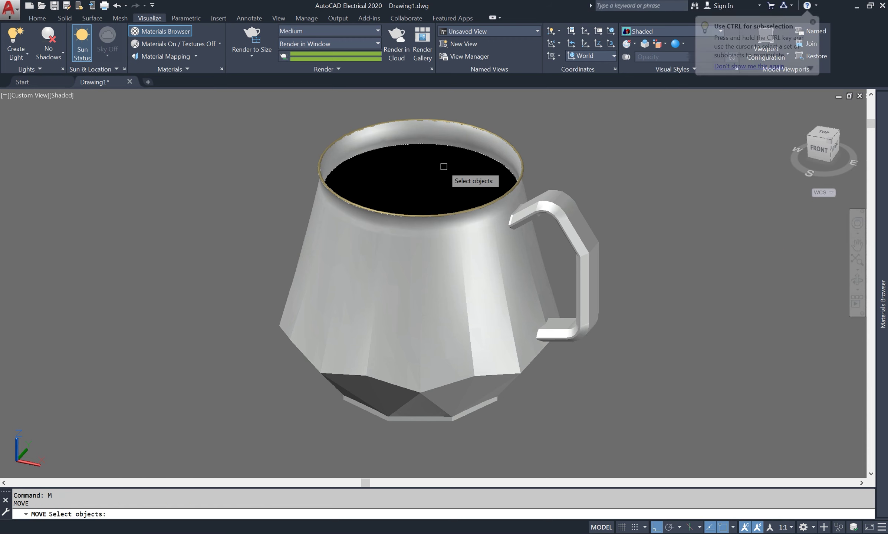
{"action": "left_click", "coordinate": [444, 167]}
{"action": "key", "text": "Return"}
{"action": "left_click", "coordinate": [640, 159]}
{"action": "type", "text": "1"}
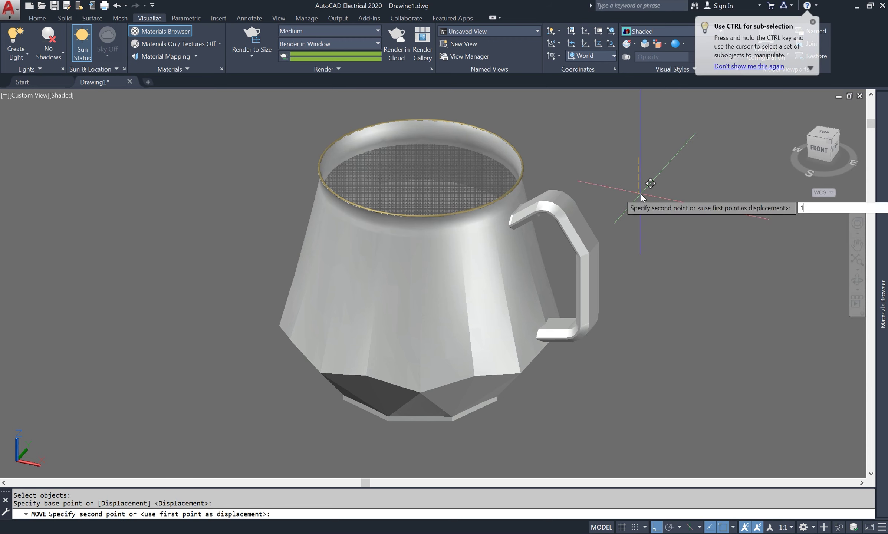
{"action": "type", "text": "0"}
{"action": "key", "text": "Return"}
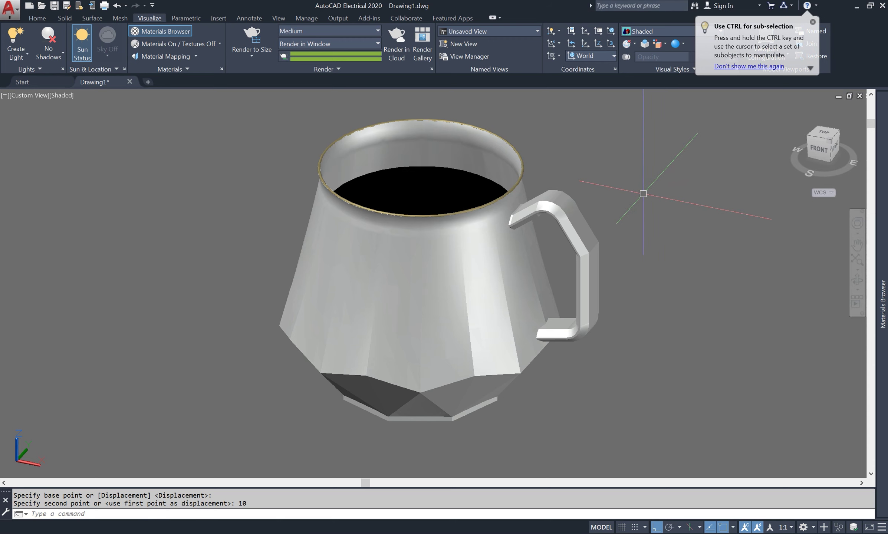
{"action": "mouse_move", "coordinate": [882, 304]}
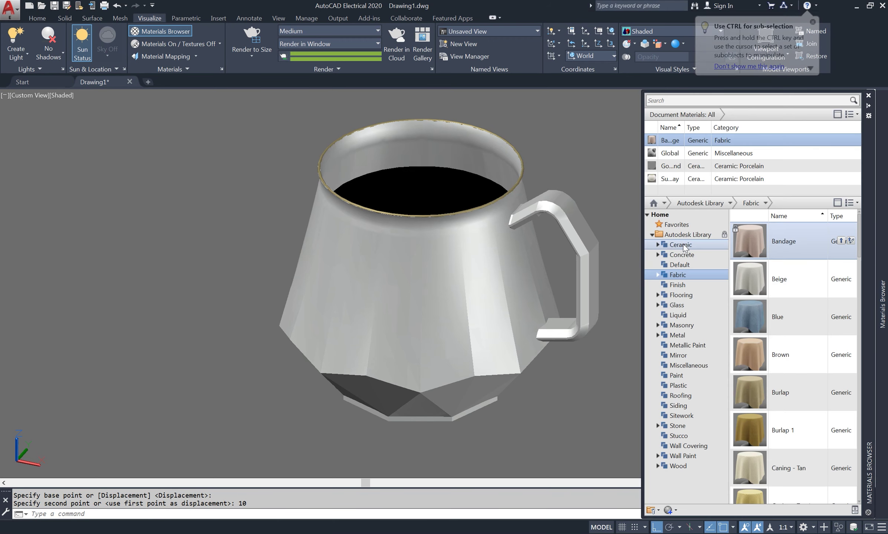
- Add the Glass > Liquid 'Tropical Blue' material and apply it to the liquid solid
{"action": "left_click", "coordinate": [652, 234]}
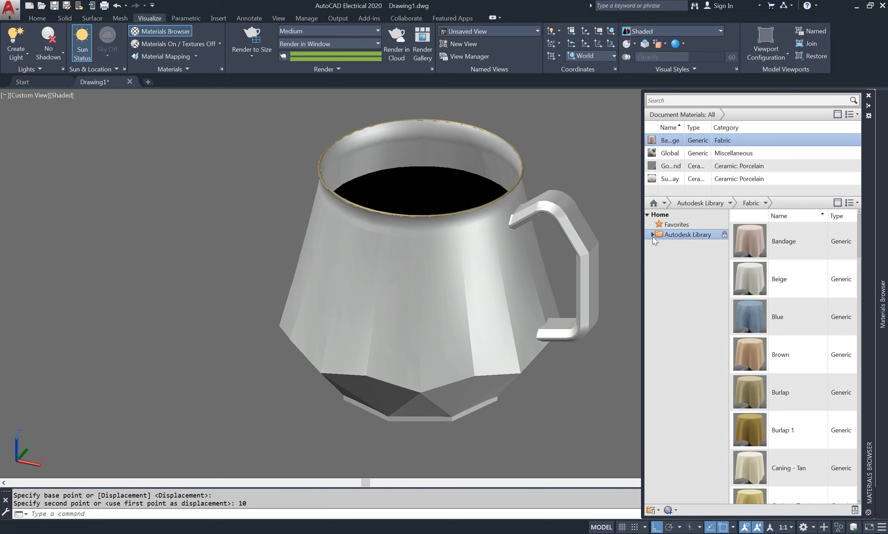
{"action": "left_click", "coordinate": [653, 235]}
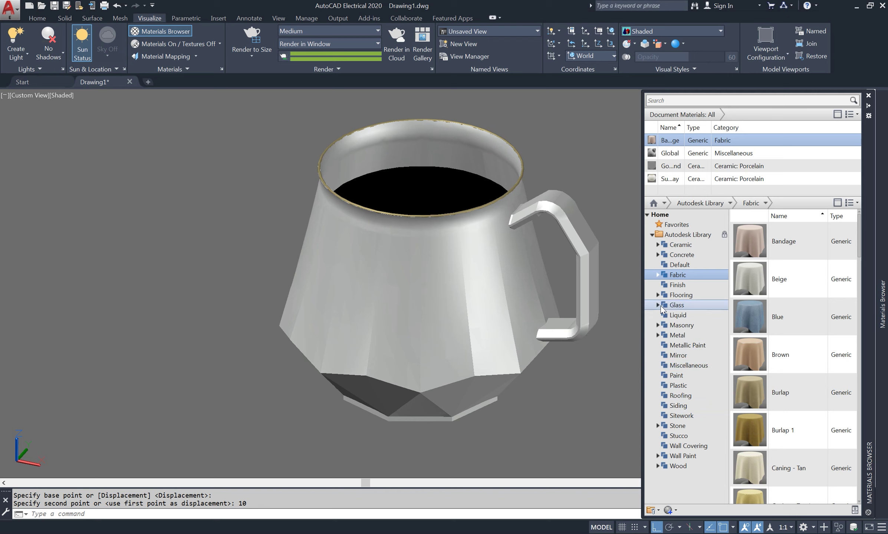
{"action": "left_click", "coordinate": [659, 305]}
{"action": "left_click", "coordinate": [678, 325]}
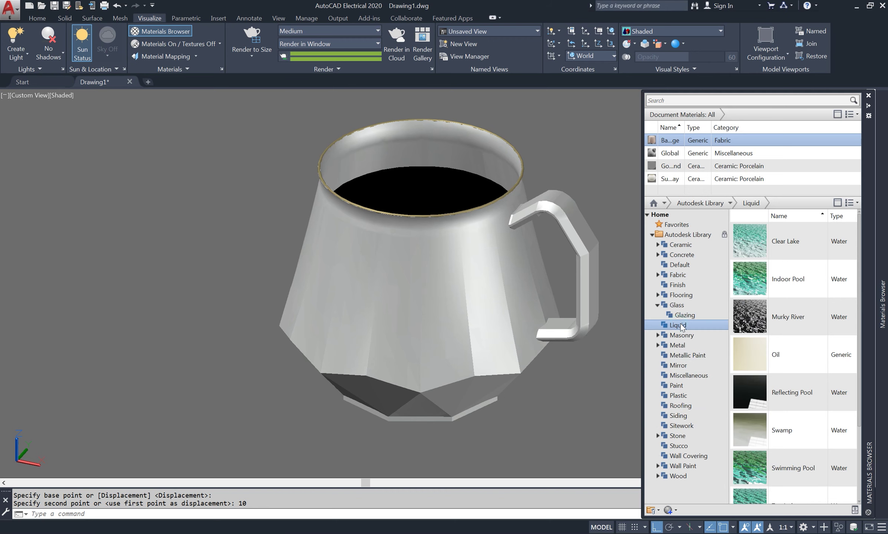
{"action": "scroll", "coordinate": [806, 335], "scroll_direction": "down", "scroll_amount": 3}
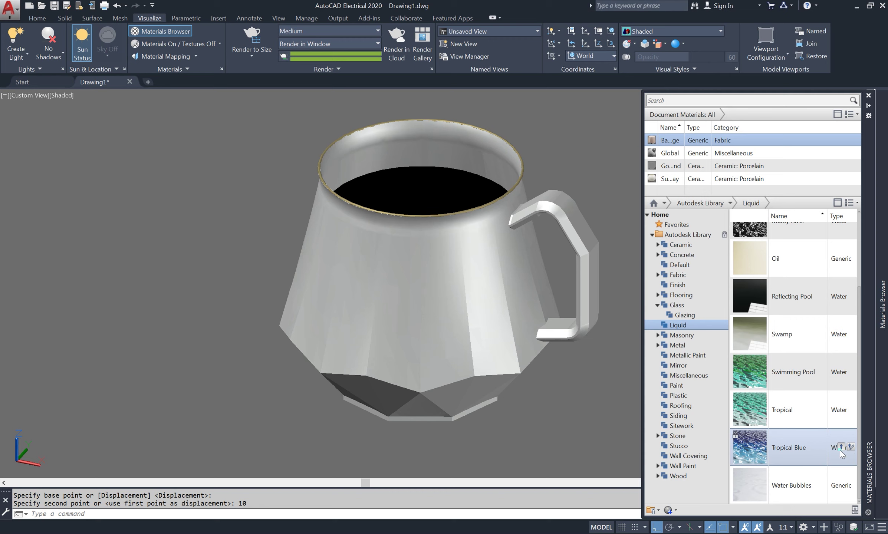
{"action": "left_click", "coordinate": [840, 448]}
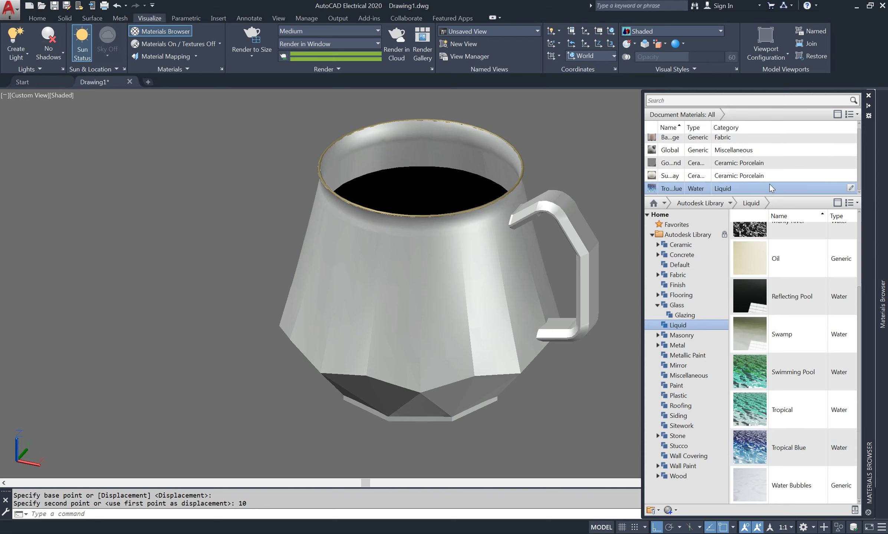
{"action": "left_click_drag", "start_coordinate": [770, 186], "coordinate": [427, 190]}
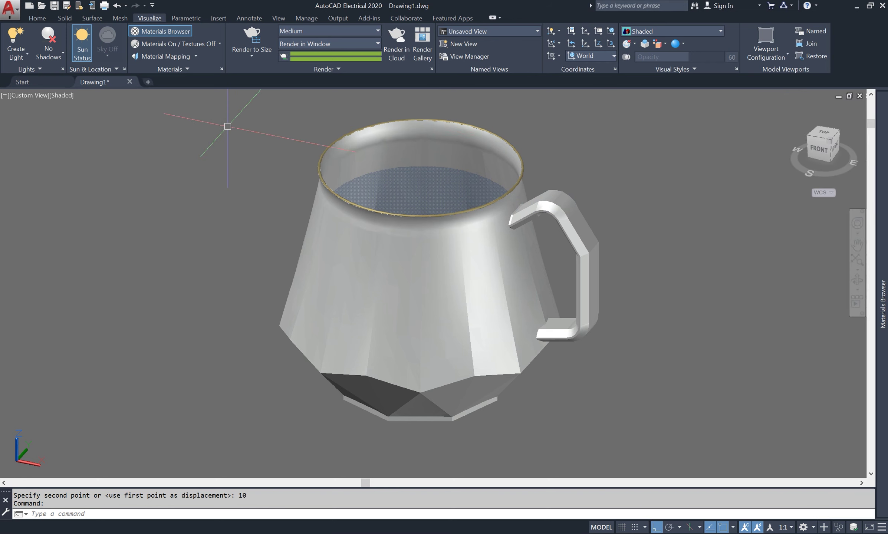
- Zoom in, render a preview of the blue-filled mug, and close the render window
{"action": "scroll", "coordinate": [427, 319], "scroll_direction": "up", "scroll_amount": 3}
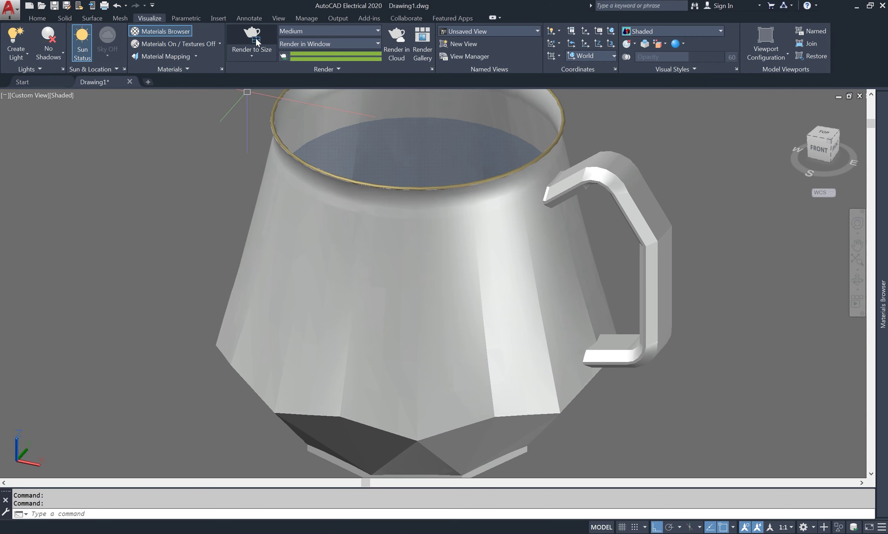
{"action": "left_click", "coordinate": [255, 36]}
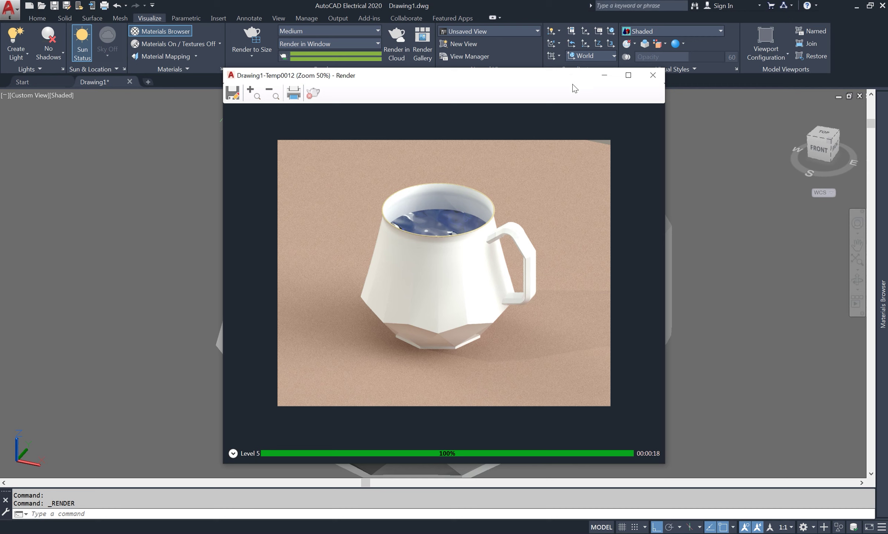
{"action": "left_click", "coordinate": [645, 77]}
- Render the mug at a larger output size from the Render to Size list
{"action": "left_click", "coordinate": [255, 55]}
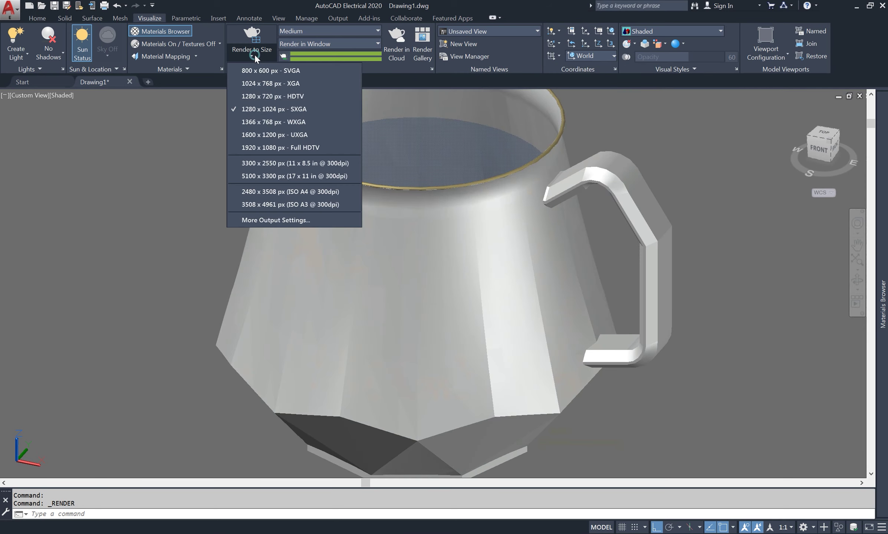
{"action": "left_click", "coordinate": [278, 122]}
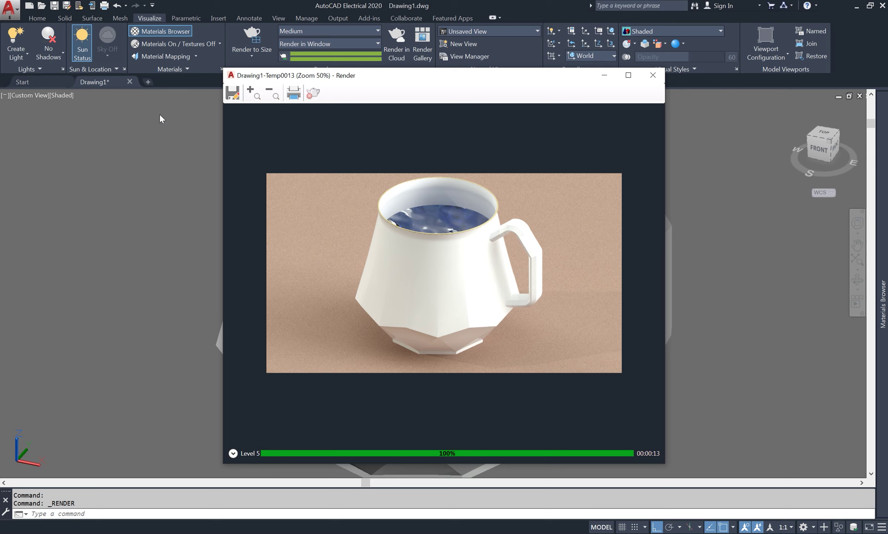
- Save the render to the Desktop as PNG file 'glass2'
{"action": "left_click", "coordinate": [234, 94]}
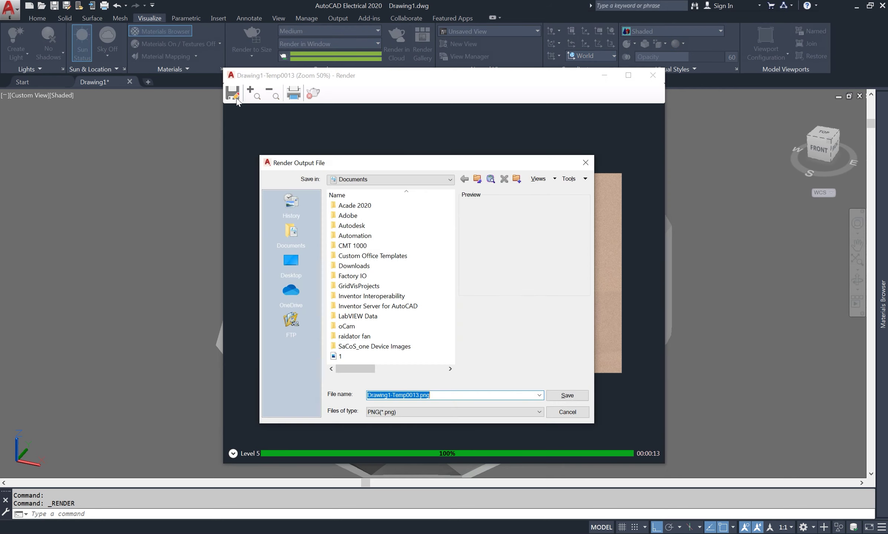
{"action": "left_click", "coordinate": [291, 263]}
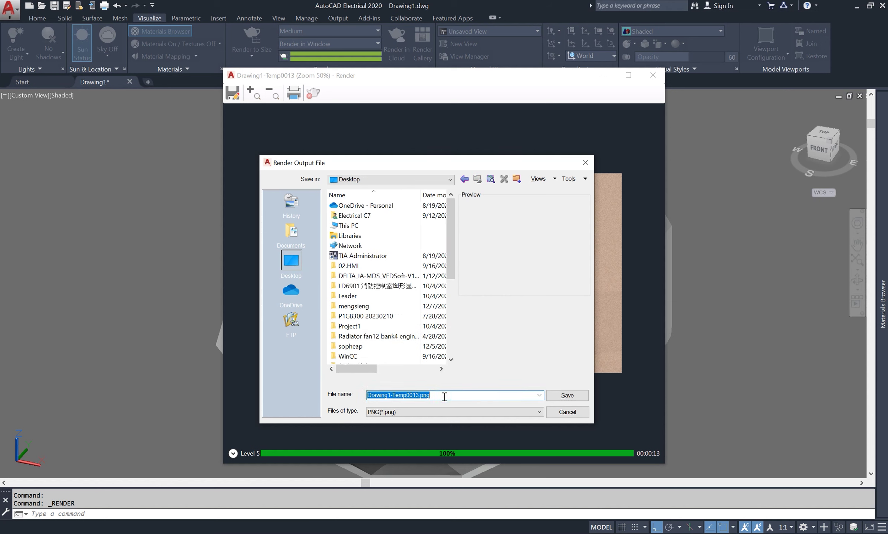
{"action": "type", "text": "glass"}
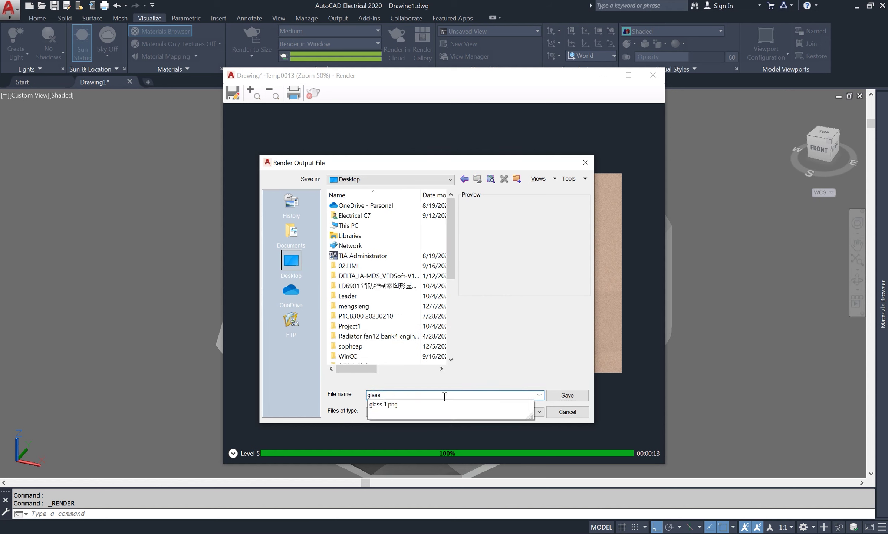
{"action": "type", "text": " 2"}
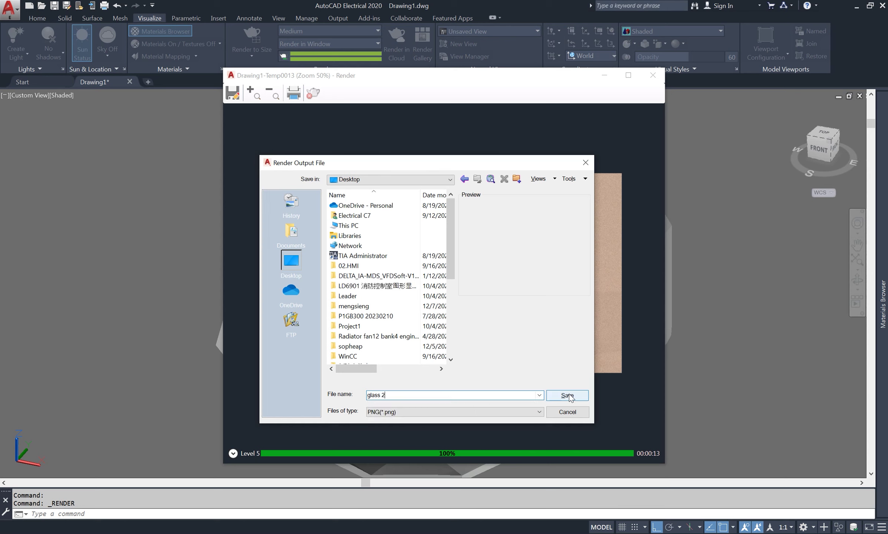
{"action": "left_click", "coordinate": [567, 395]}
{"action": "left_click", "coordinate": [413, 329]}
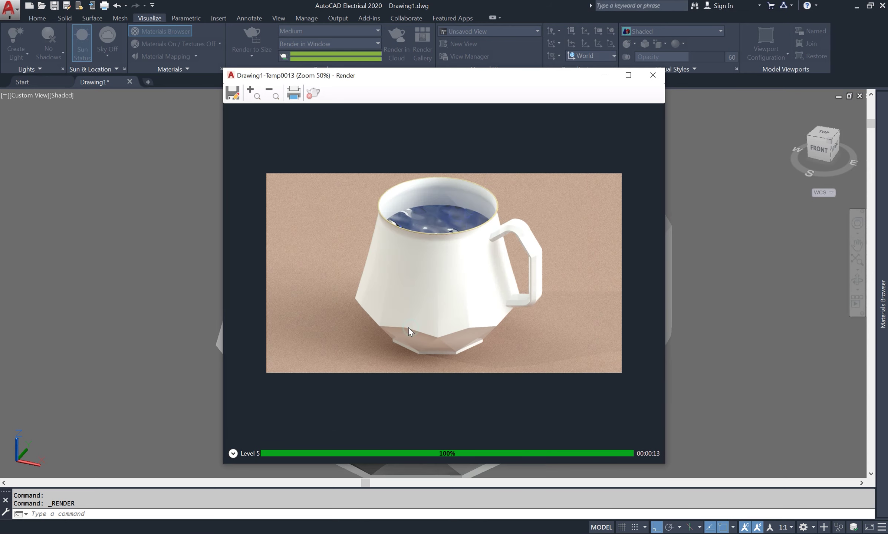